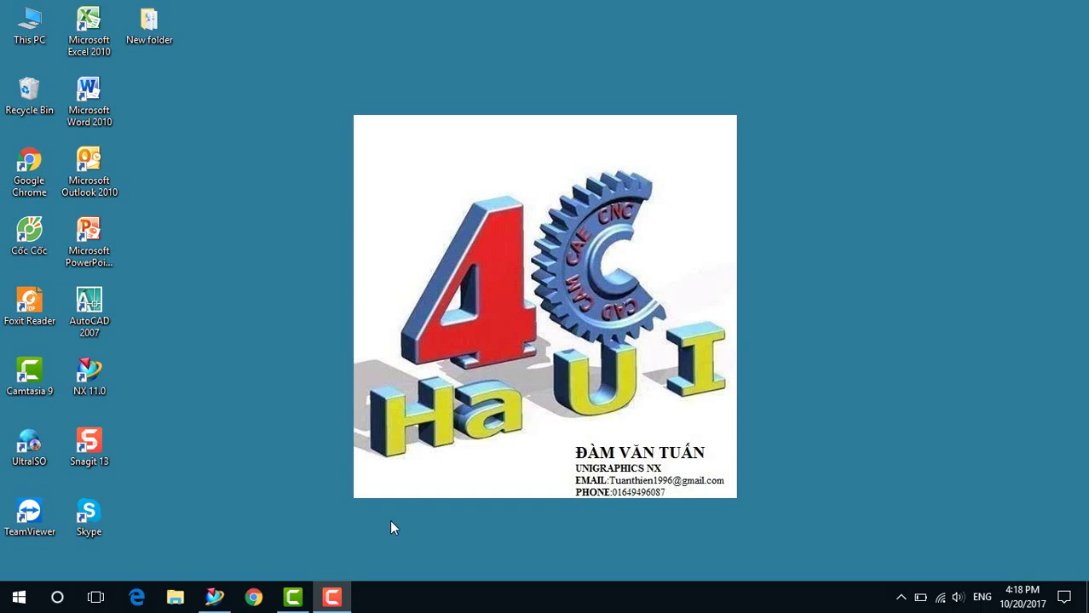
Switch to NX 11 with part 2.prt open and start the Extrude command
click(214, 597)
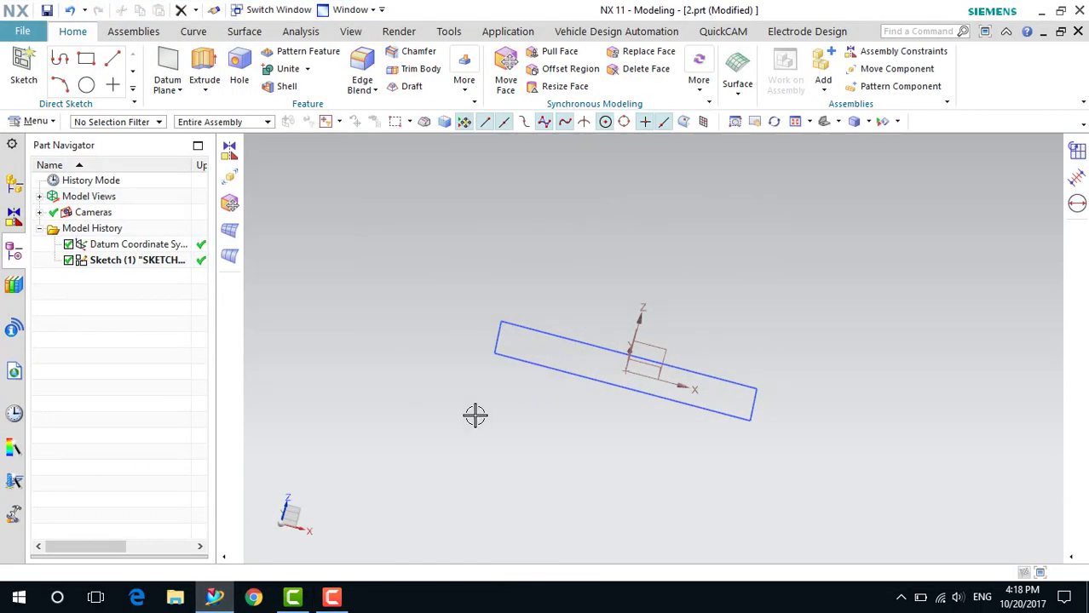
click(204, 65)
mouse_move(568, 232)
middle_down()
mouse_move(692, 274)
mouse_move(699, 319)
mouse_move(614, 365)
middle_up()
scroll(614, 365, up, 2)
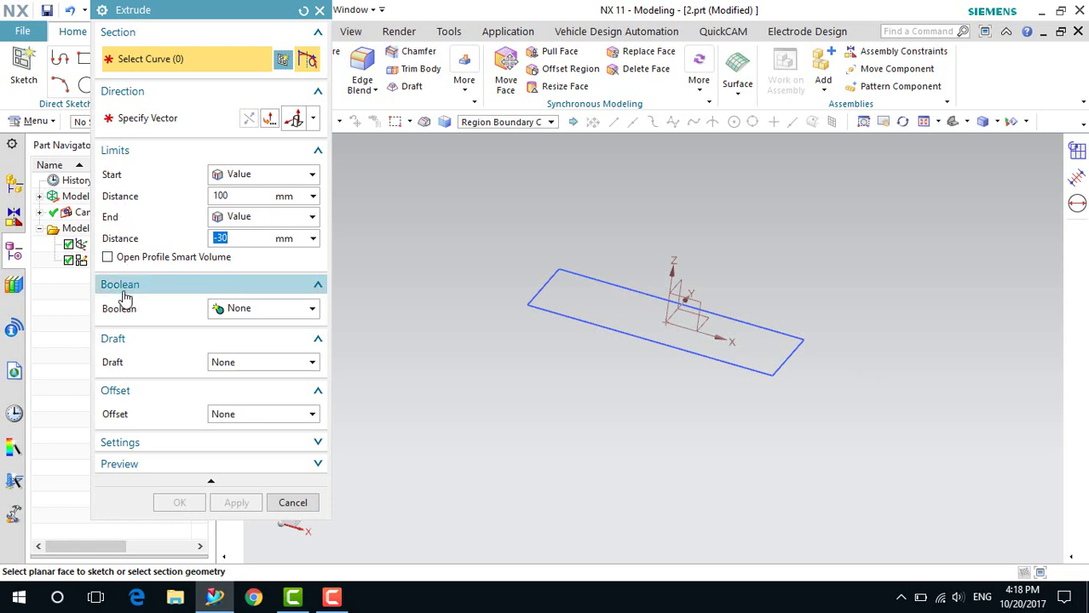
Examine the Extrude command's Boolean, Preview, Settings and Draft options
click(247, 310)
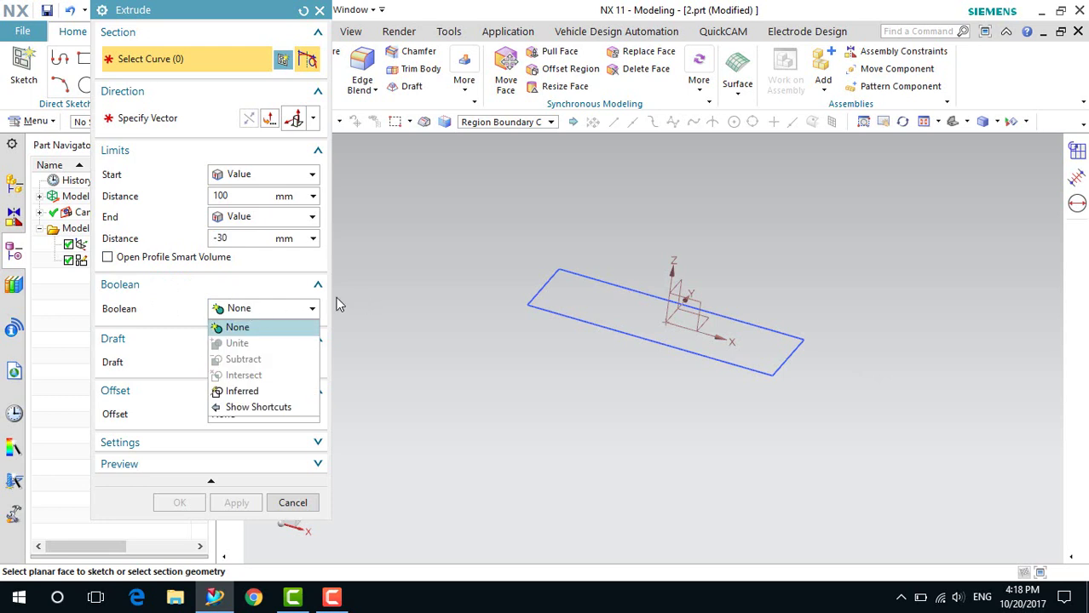
click(264, 311)
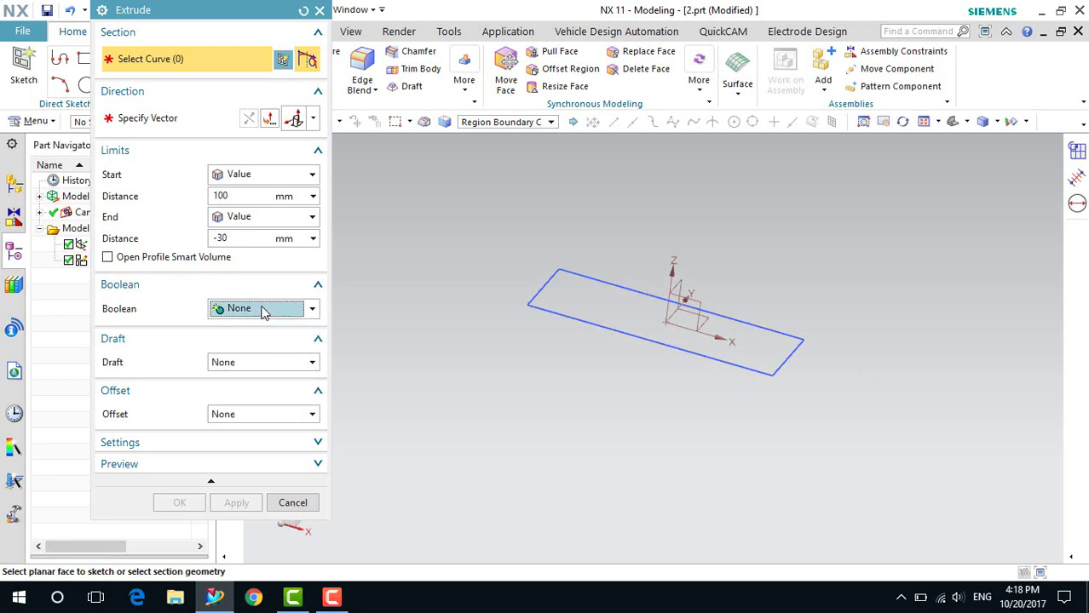
click(187, 465)
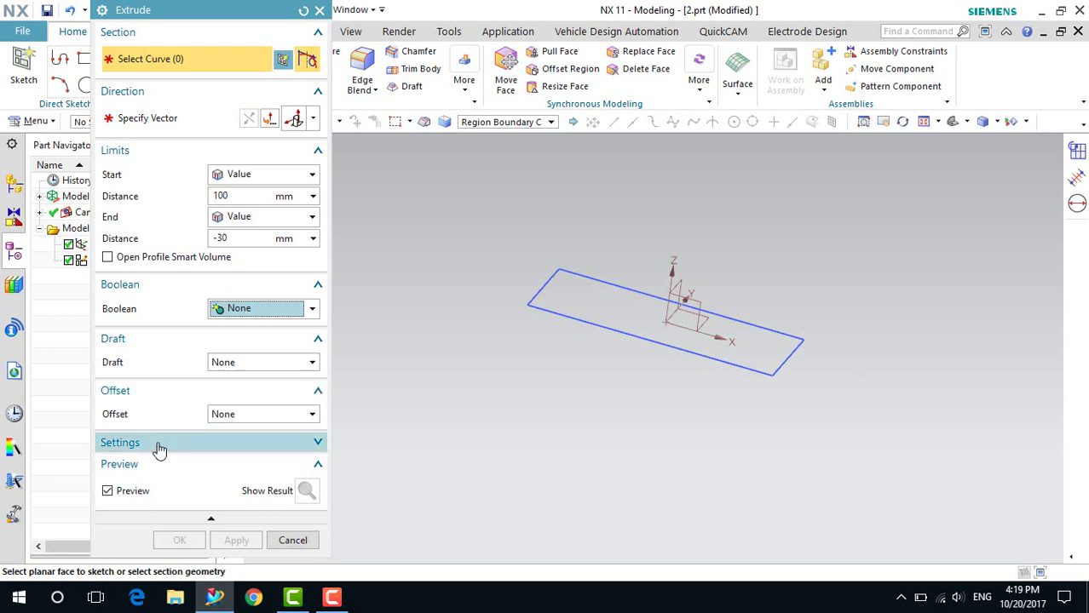
click(218, 444)
scroll(230, 417, down, 1)
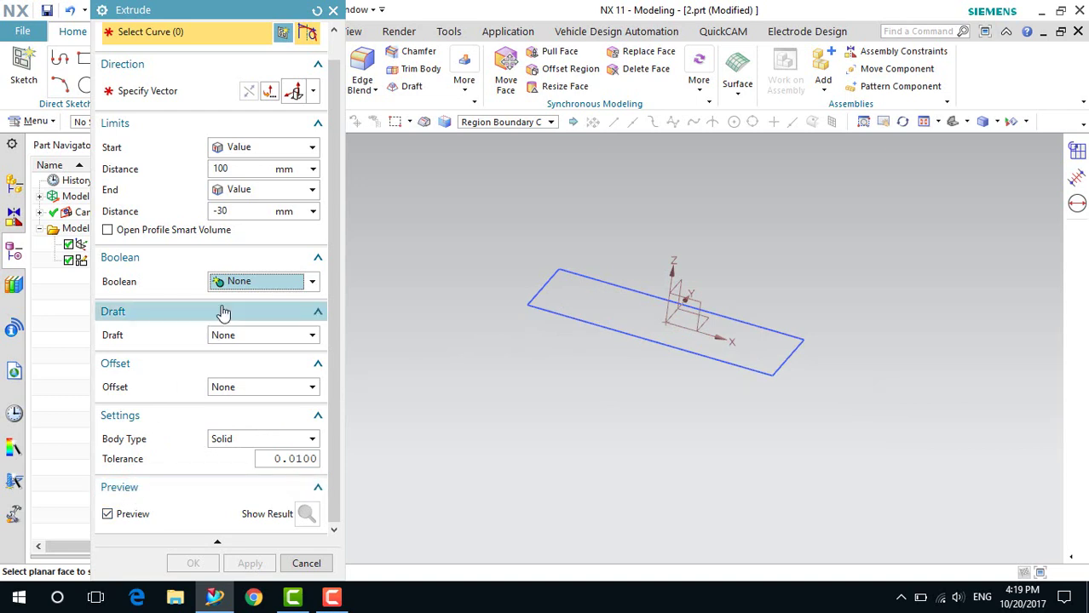
click(262, 338)
click(264, 340)
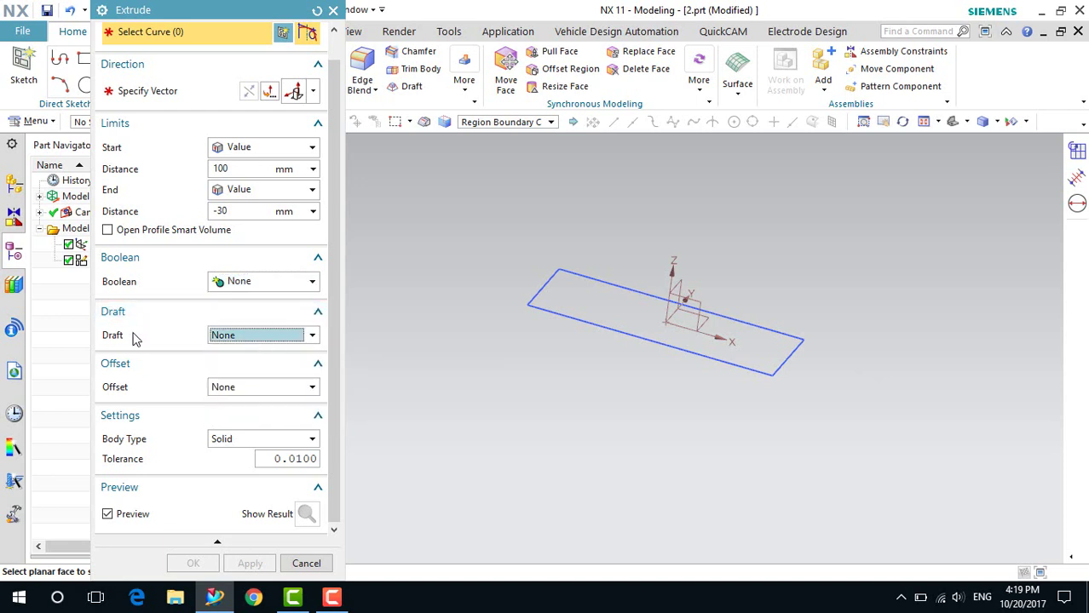
click(228, 339)
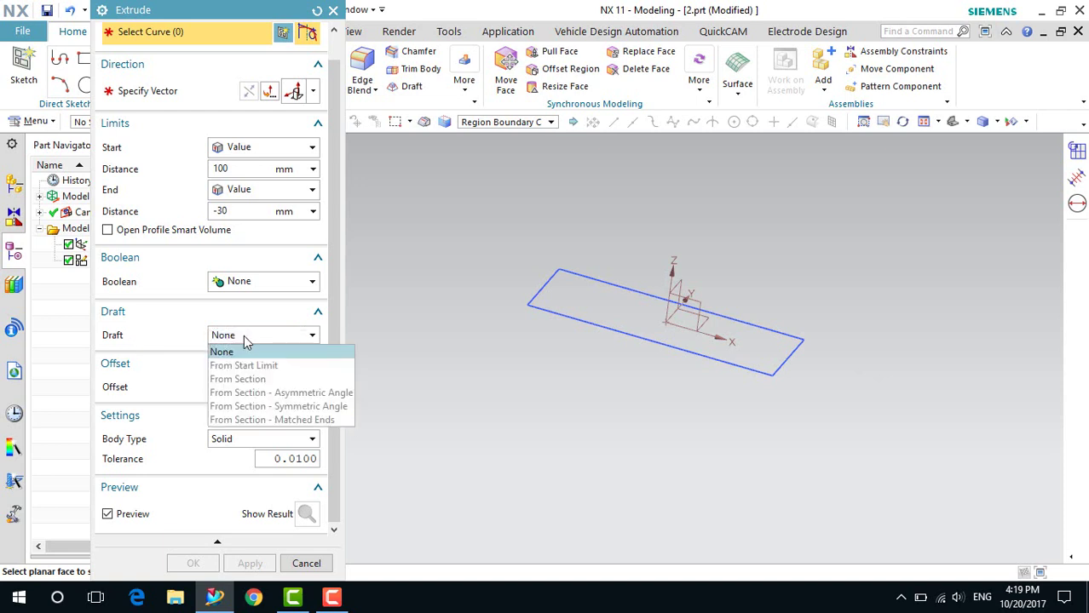
click(244, 335)
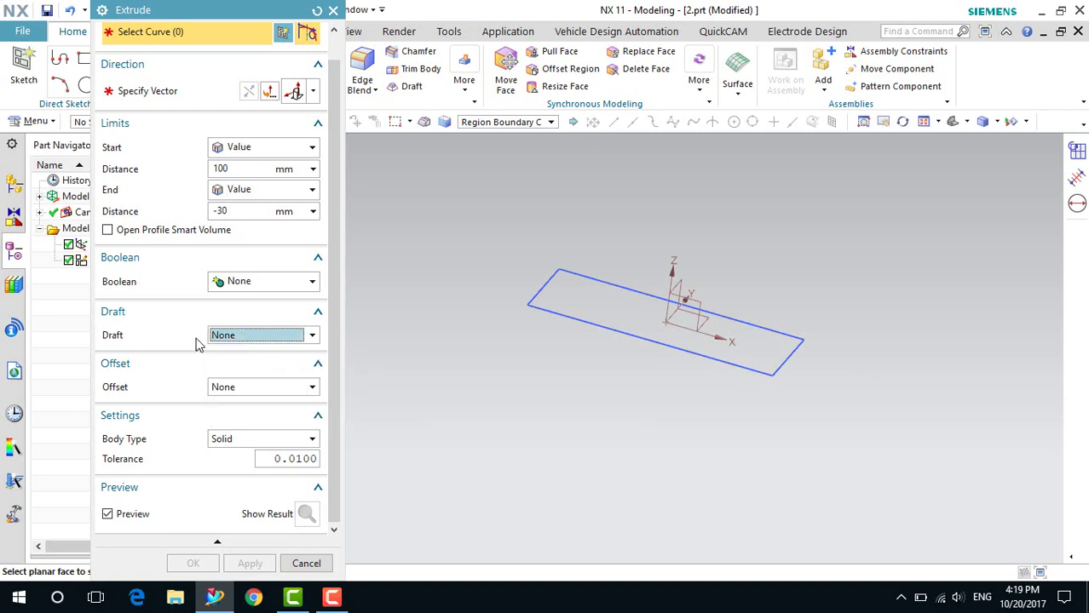
Select the region inside the rectangular sketch as the section to extrude
drag(196, 17, 183, 53)
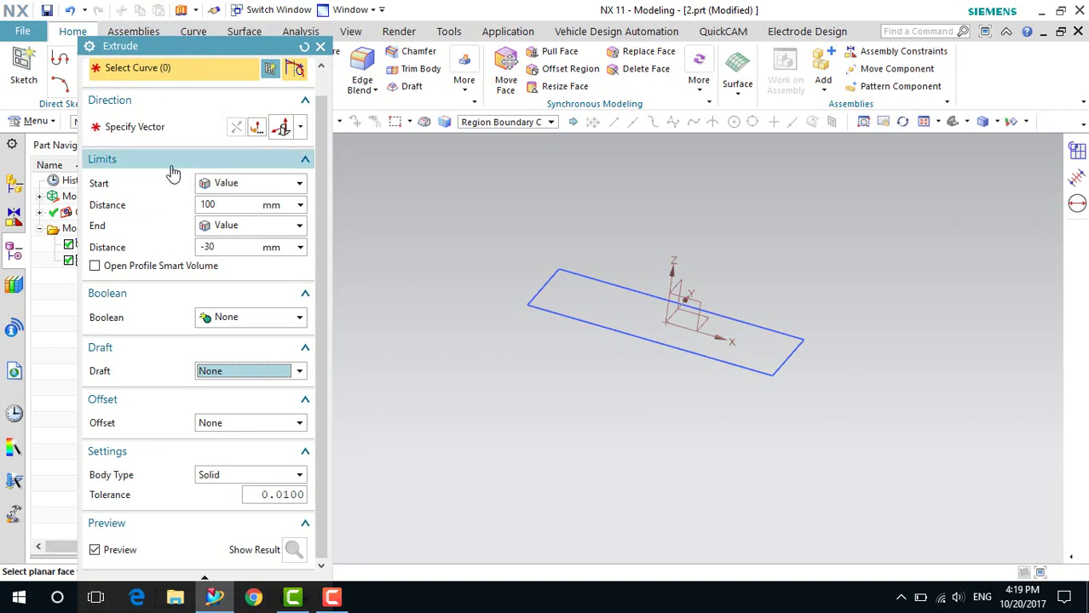
scroll(600, 286, up, 2)
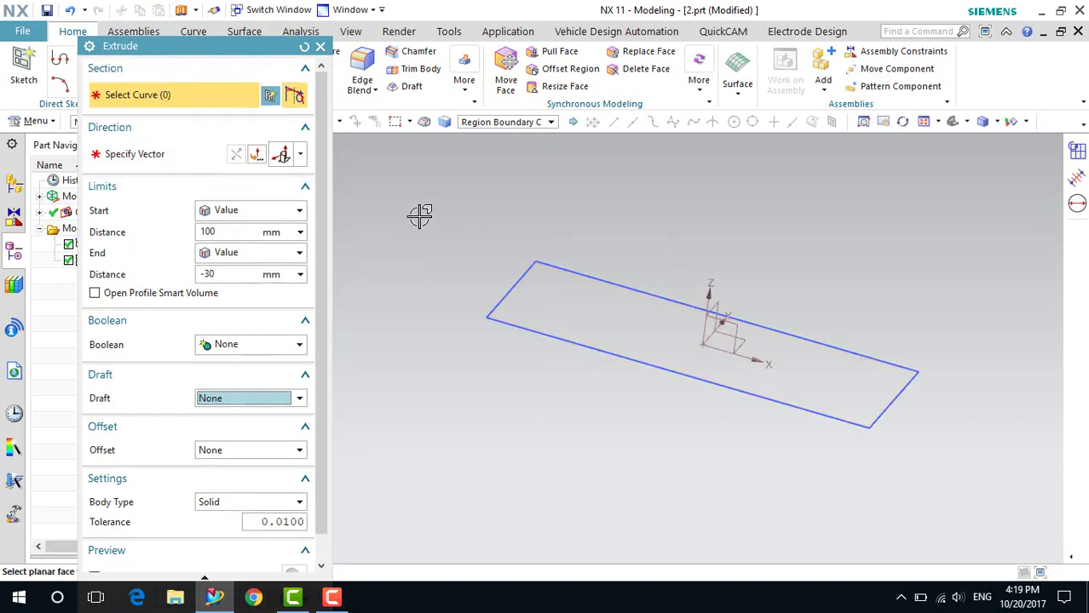
click(615, 338)
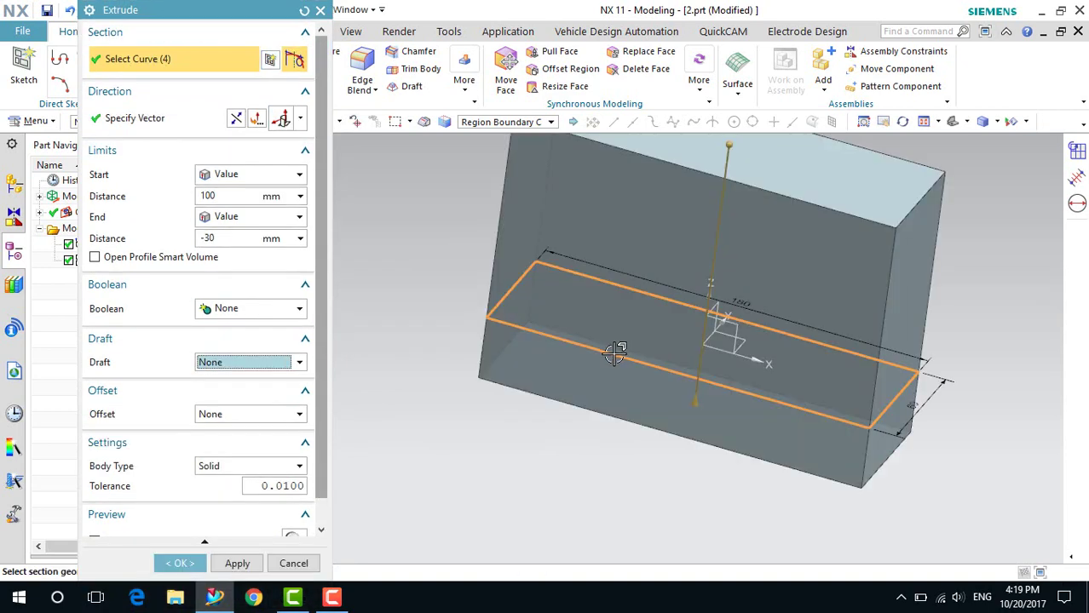
middle_drag(546, 428, 608, 416)
middle_drag(718, 433, 713, 432)
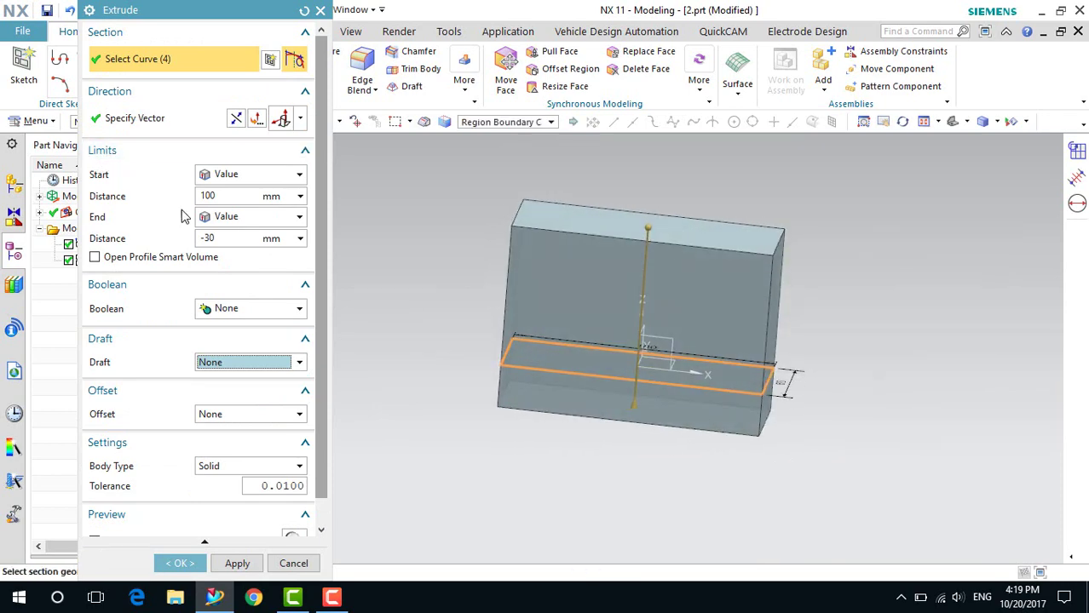
Set the extrusion limits to a start distance of -30 mm and an end distance of 100 mm
drag(222, 196, 198, 198)
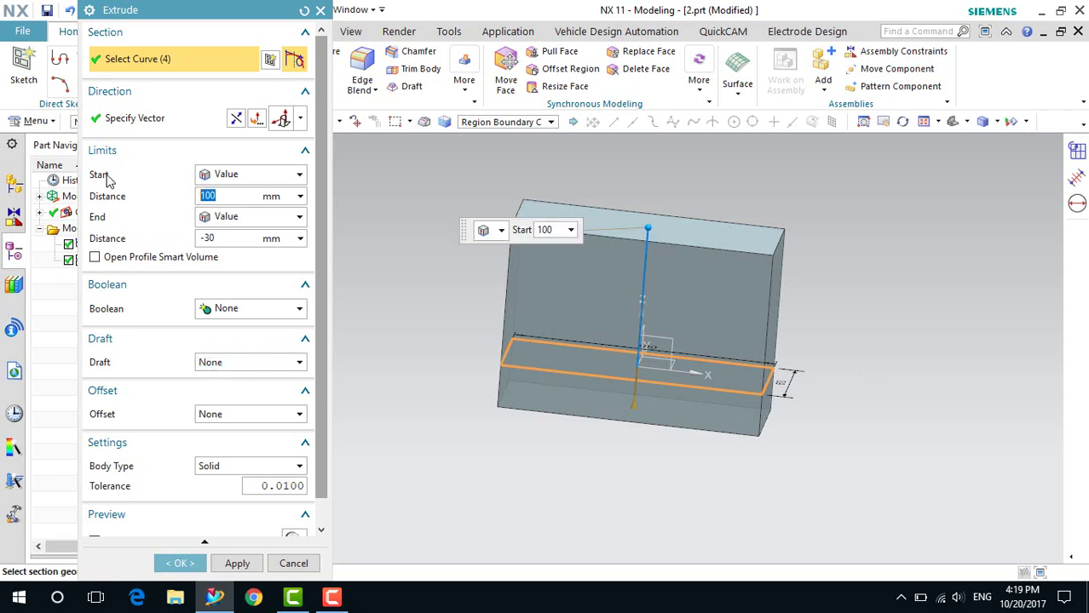
middle_drag(753, 461, 731, 451)
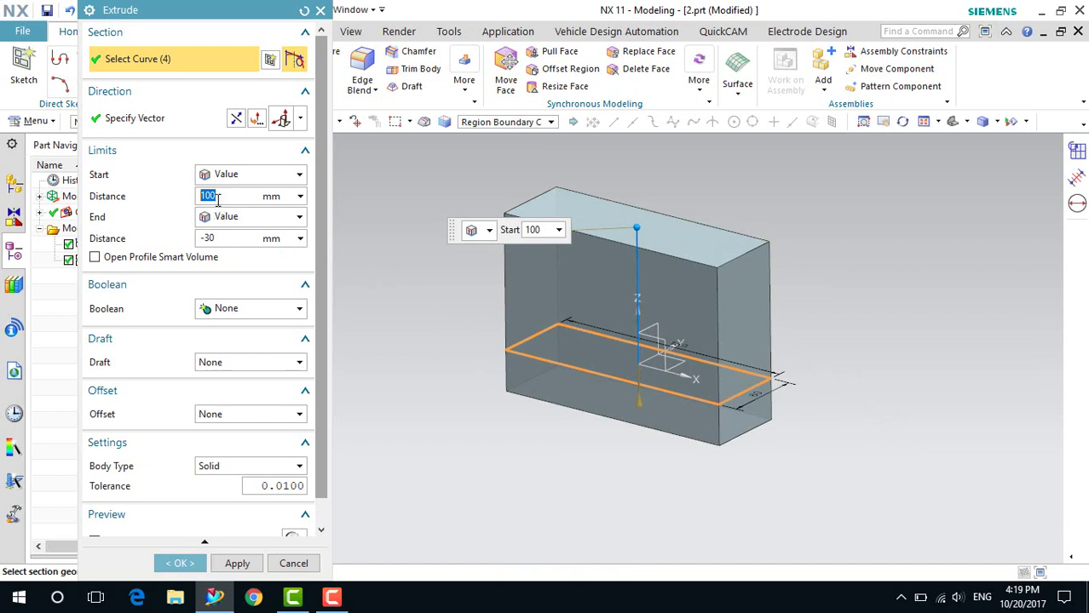
middle_drag(782, 313, 687, 287)
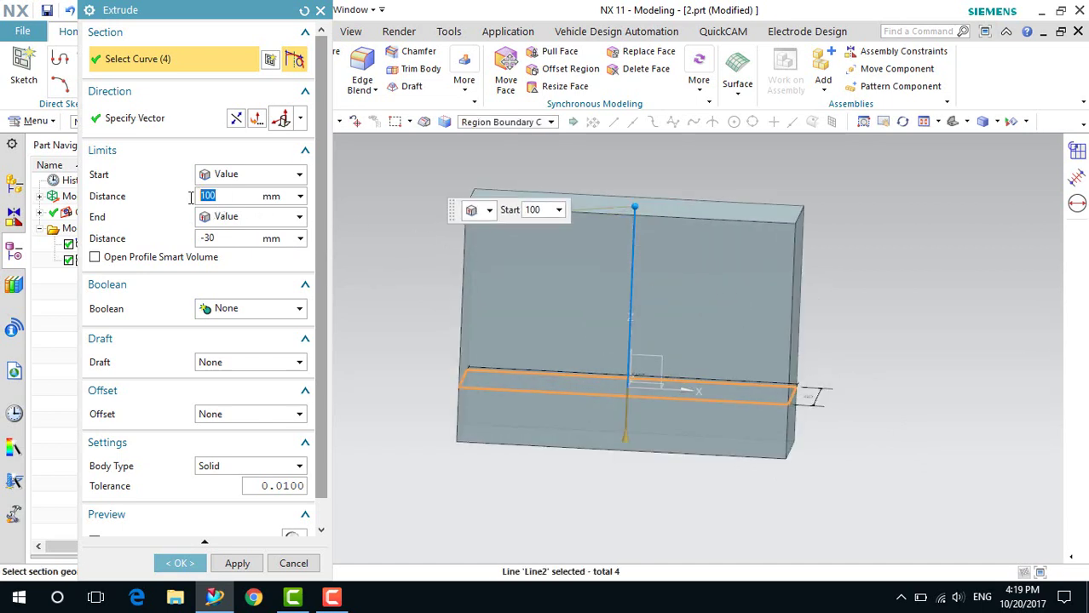
text(-30)
key(Return)
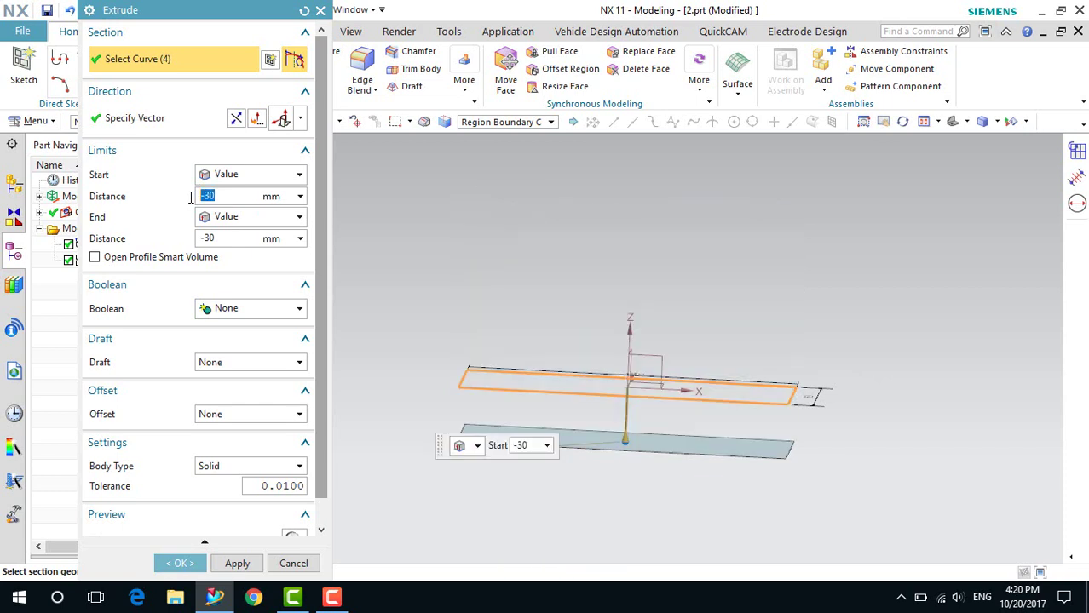
double_click(202, 239)
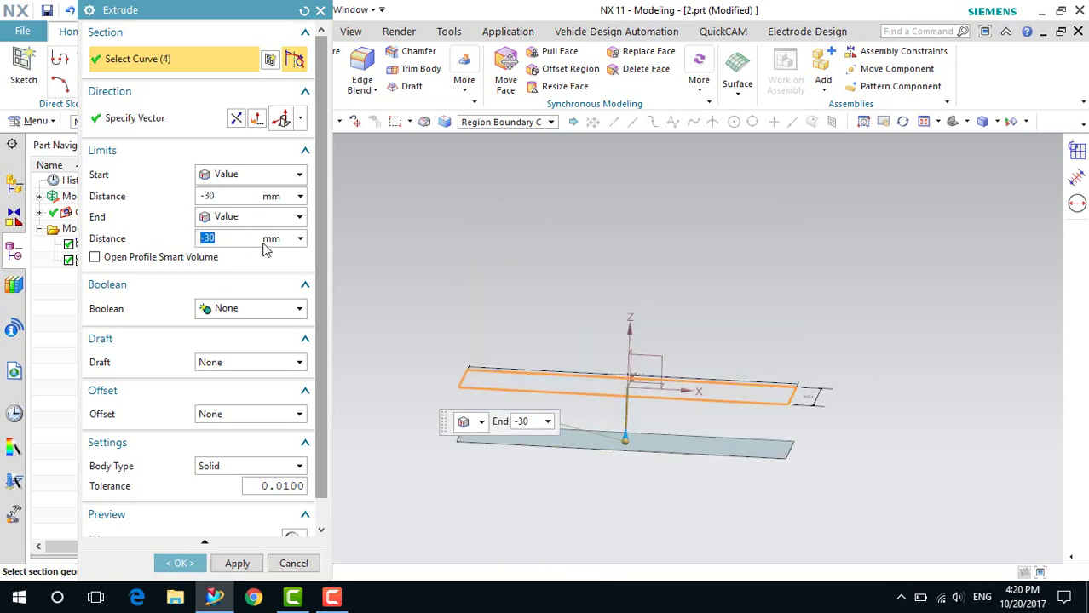
text(100)
key(Return)
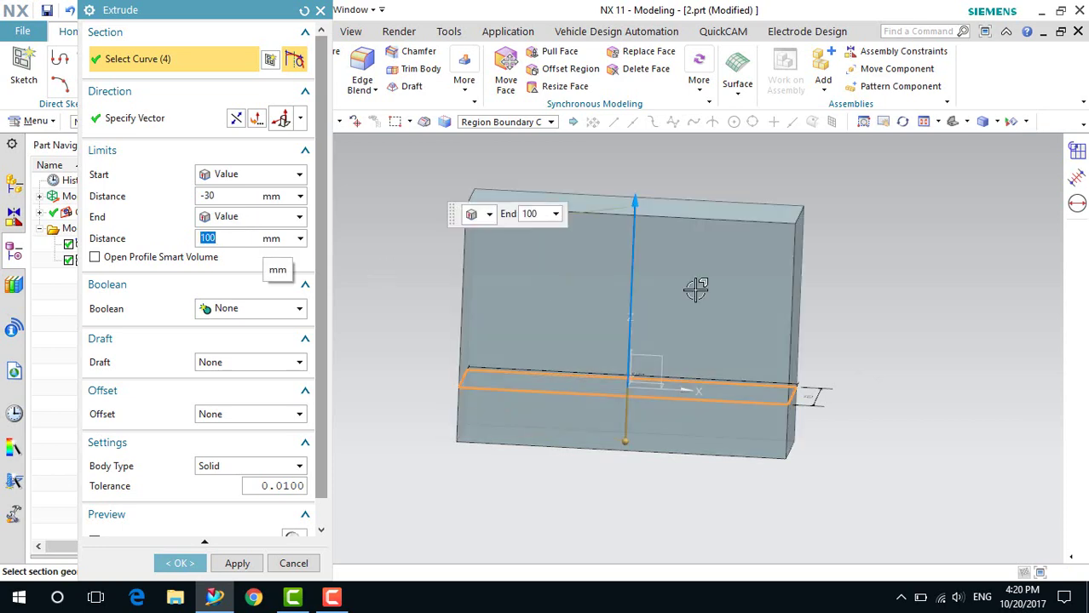
Inspect the extruded block with Draft set to None, showing the final result and returning to the editable preview
middle_drag(967, 326, 908, 349)
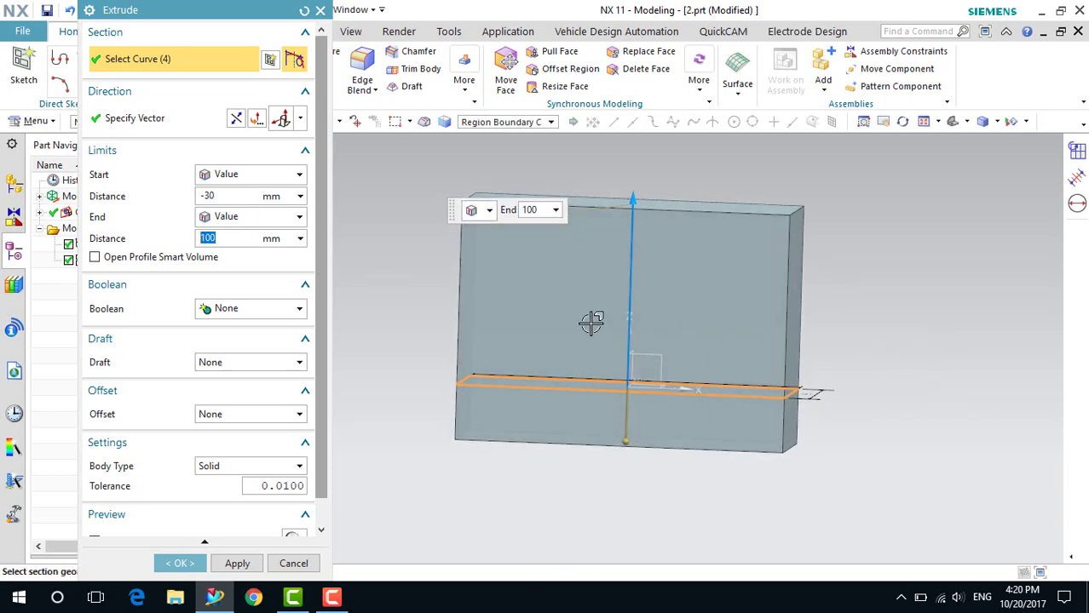
scroll(220, 318, down, 1)
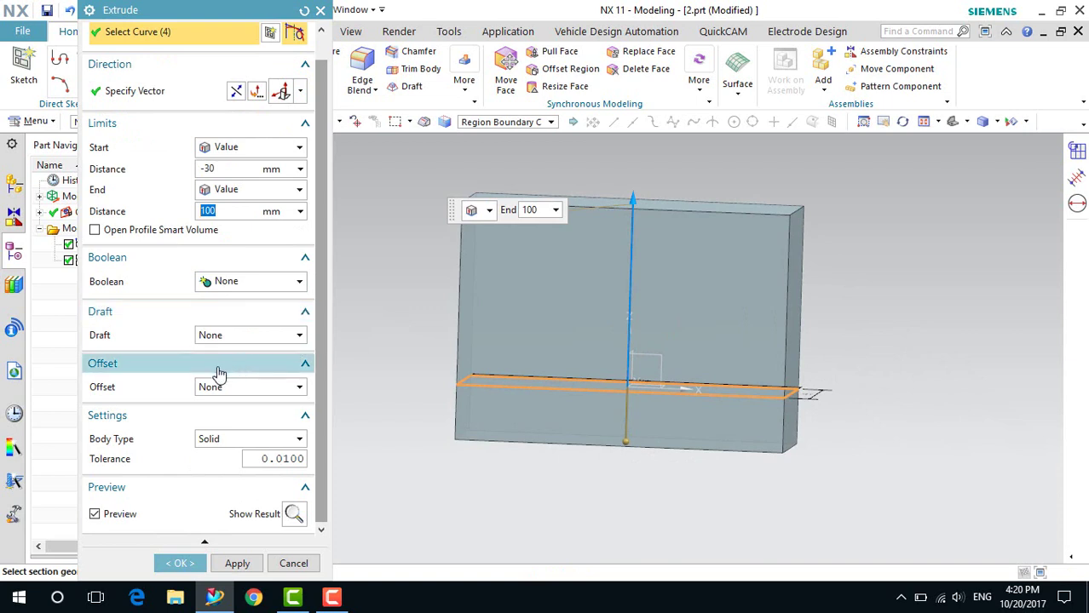
click(235, 338)
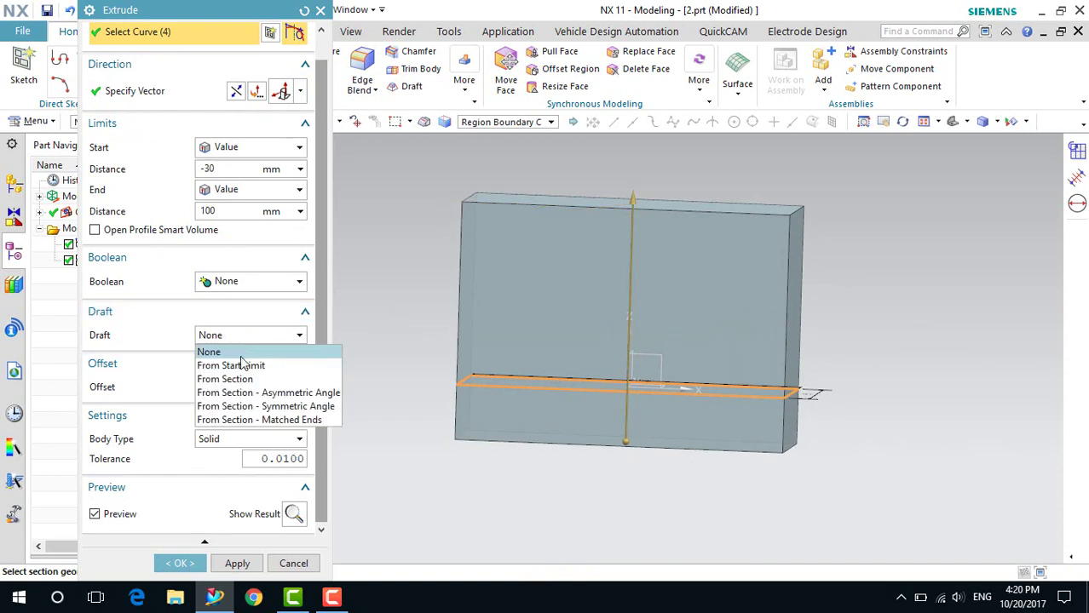
click(211, 352)
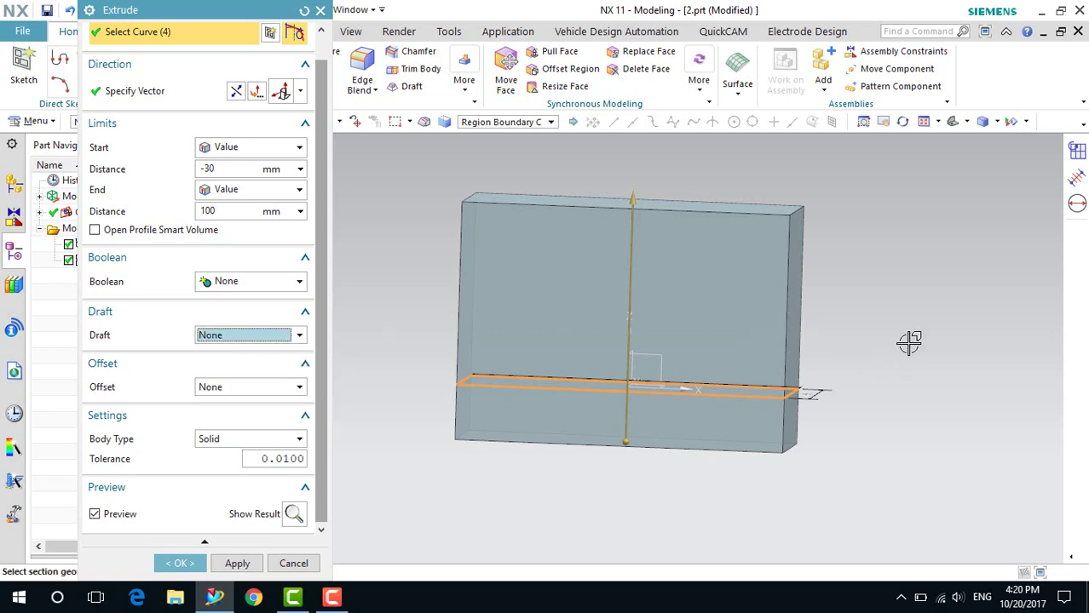
middle_drag(907, 342, 852, 357)
middle_drag(904, 330, 878, 340)
click(293, 513)
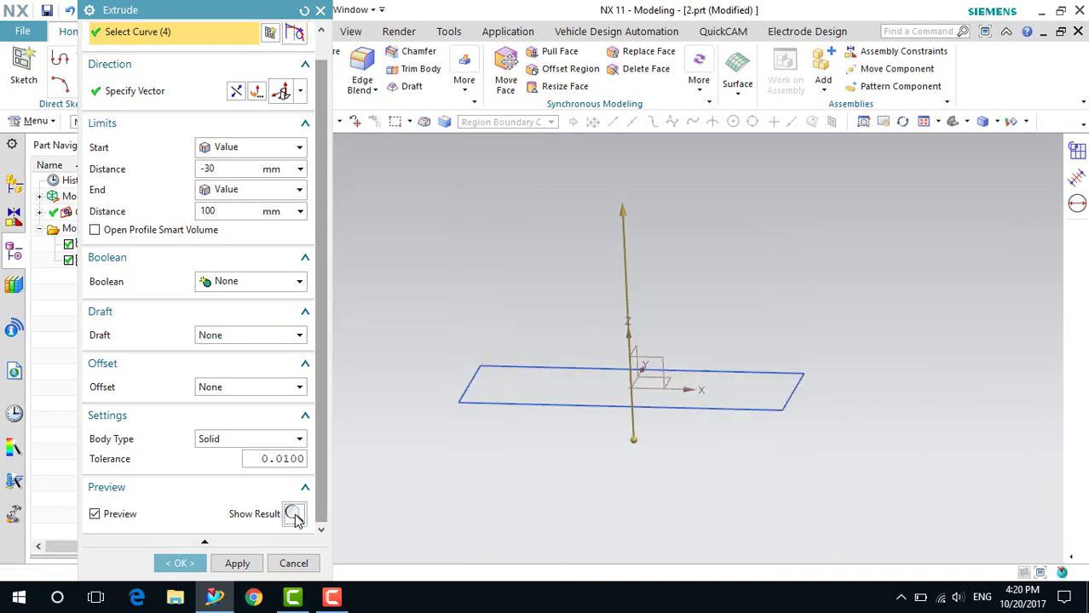
middle_drag(454, 439, 503, 460)
click(293, 515)
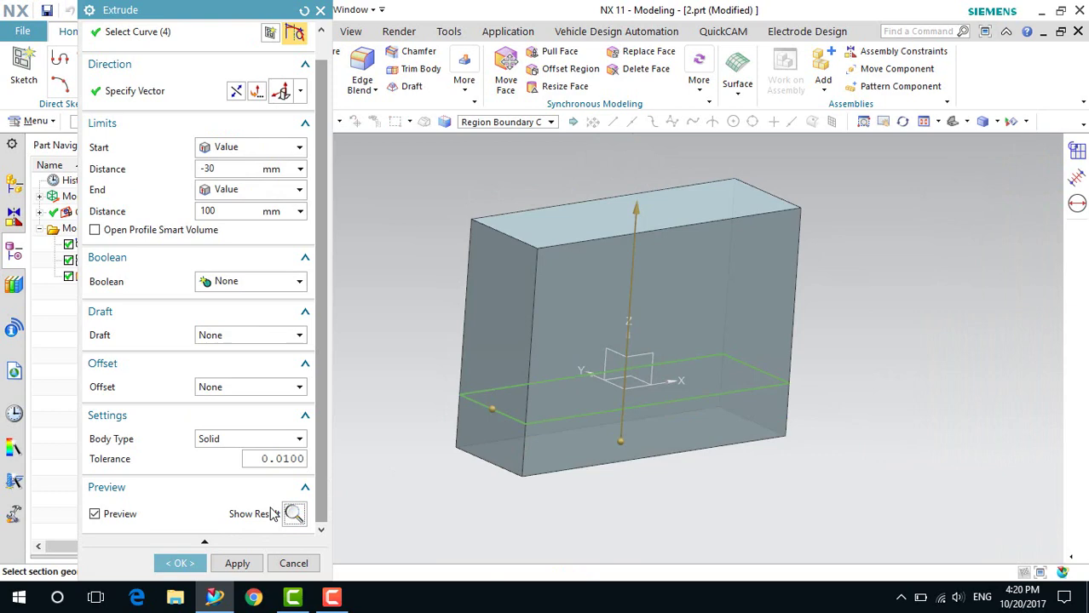
Apply a From Start Limit draft to the extruded block
click(230, 335)
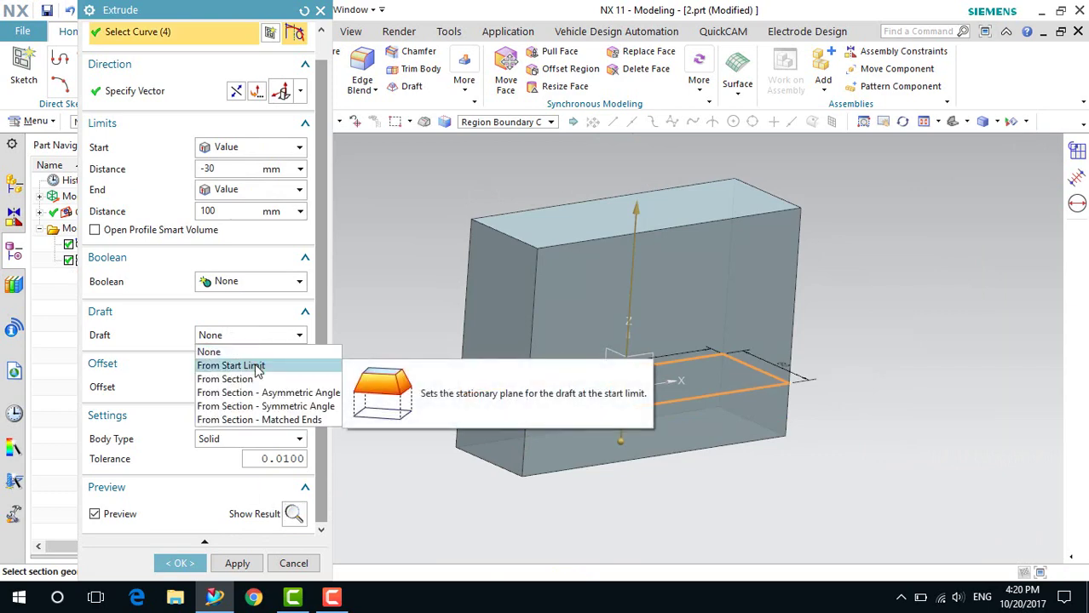
click(256, 368)
middle_drag(864, 414, 836, 415)
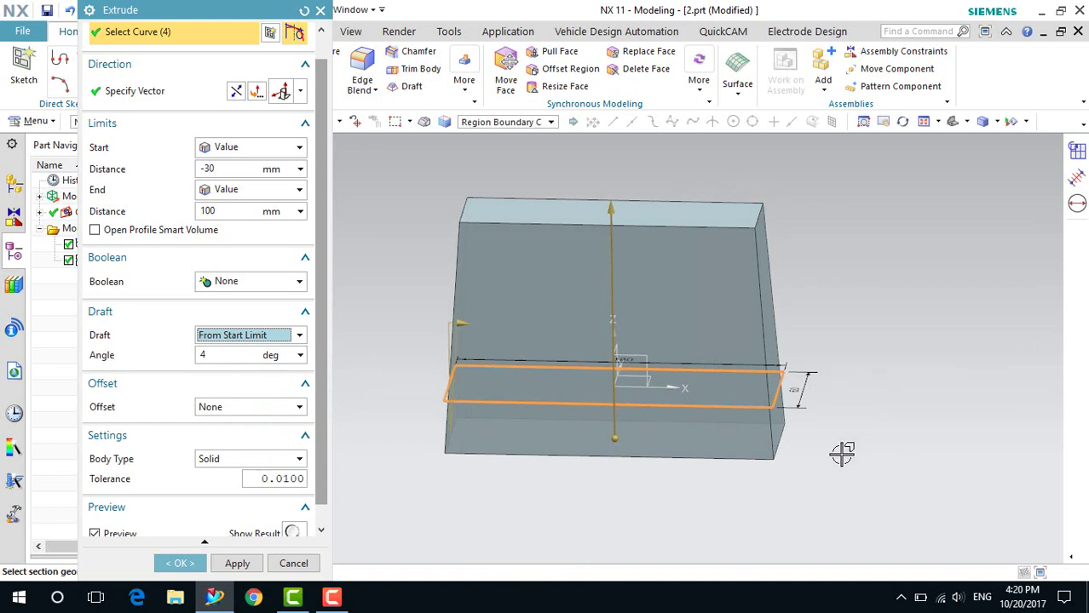
middle_drag(840, 454, 852, 419)
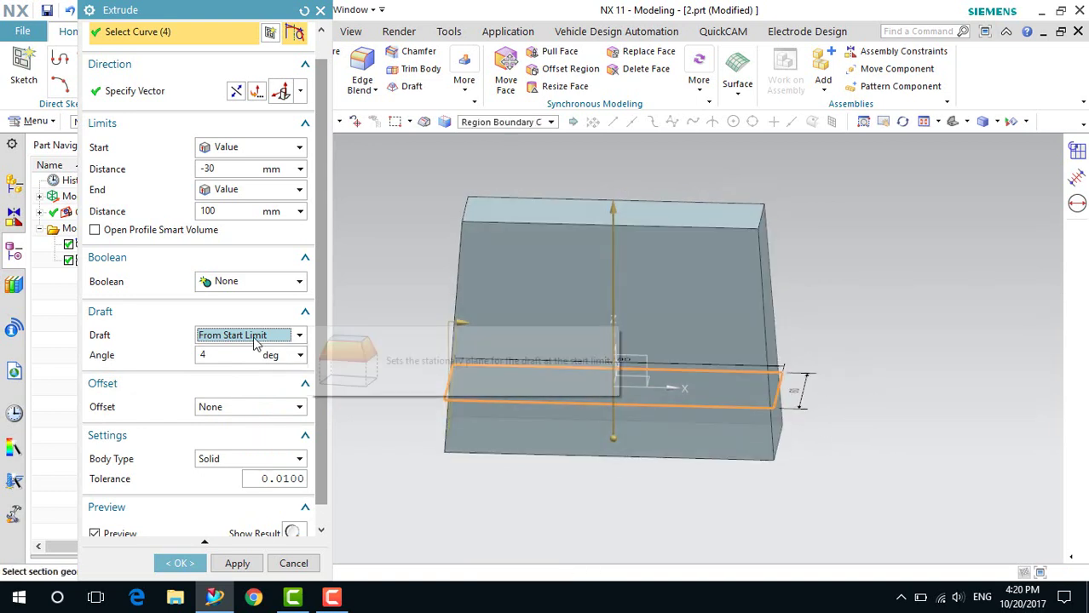
click(253, 338)
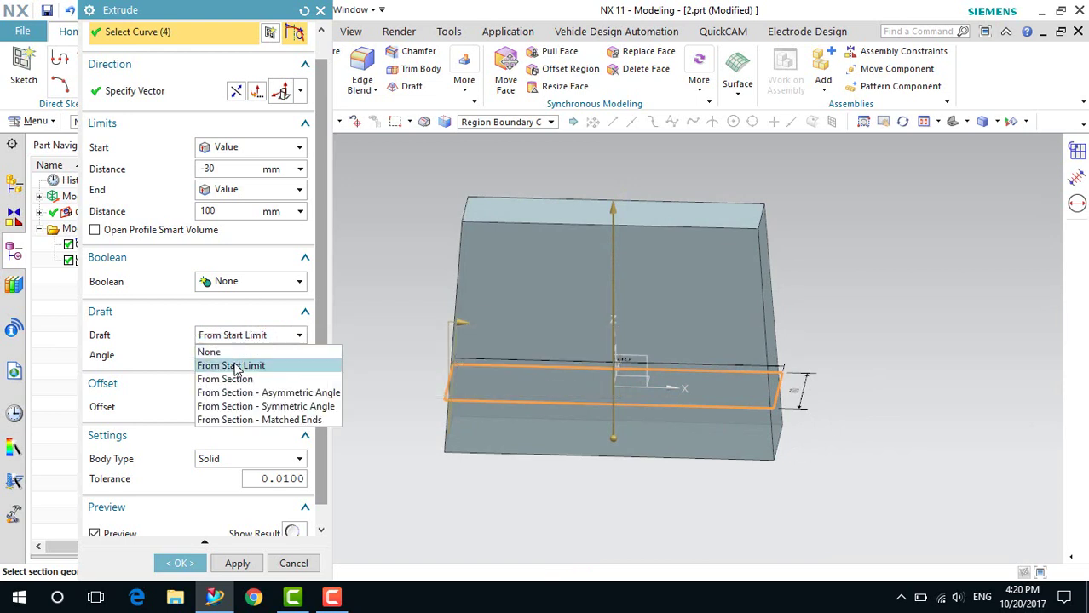
click(243, 365)
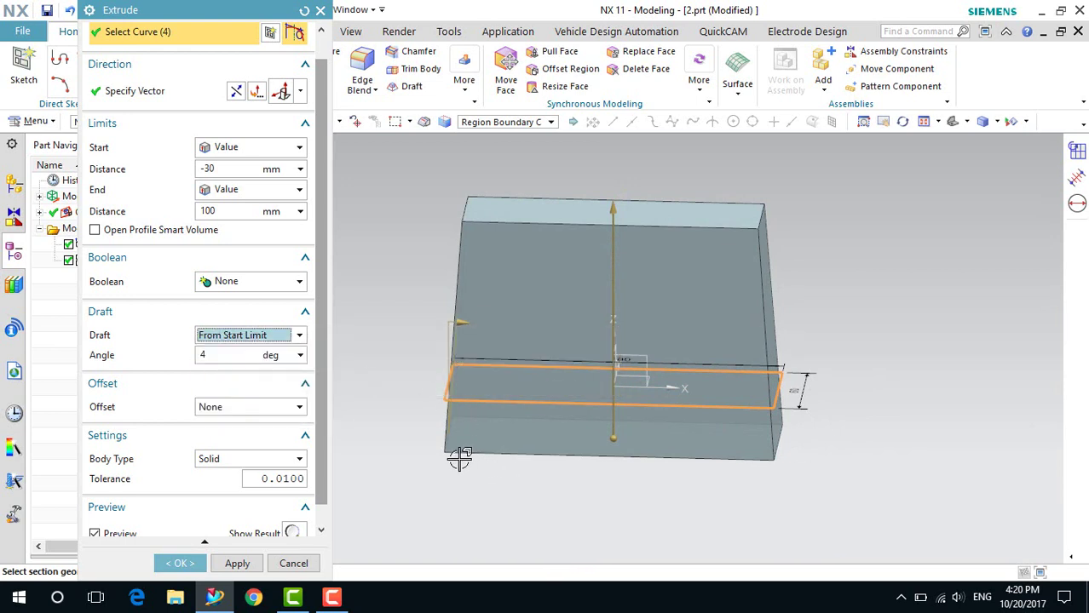
Set the From Start Limit draft angle to 3 degrees and inspect the tapered sides
click(205, 357)
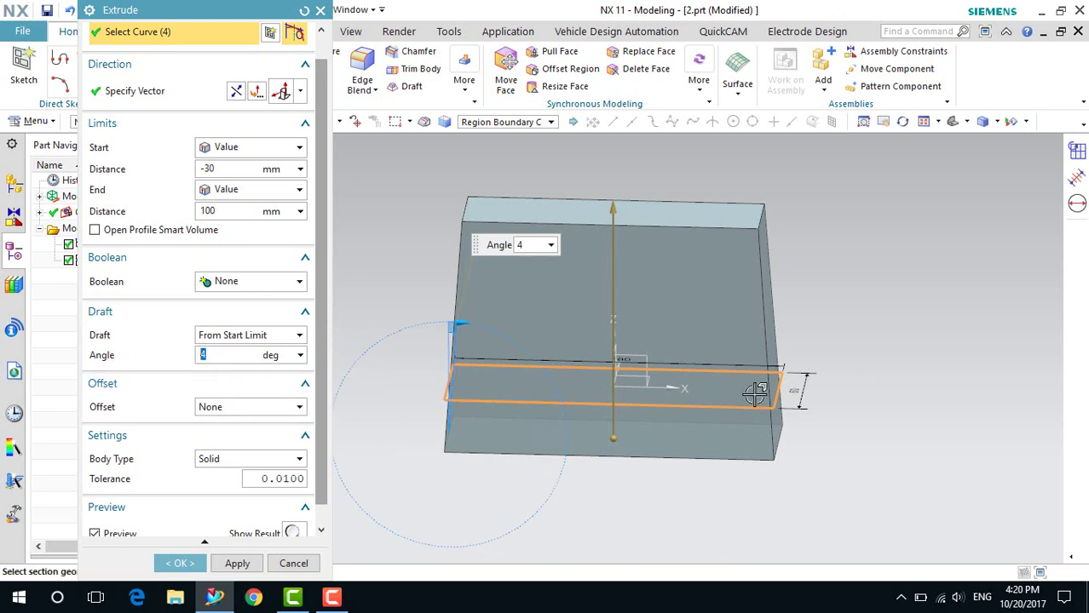
middle_drag(835, 354, 780, 313)
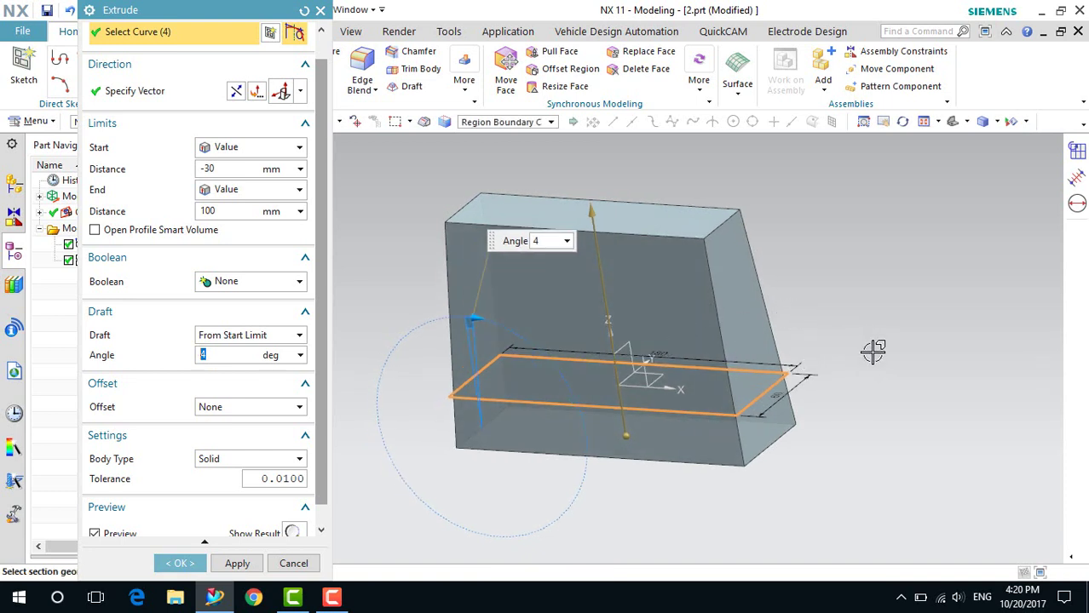
middle_drag(869, 347, 843, 353)
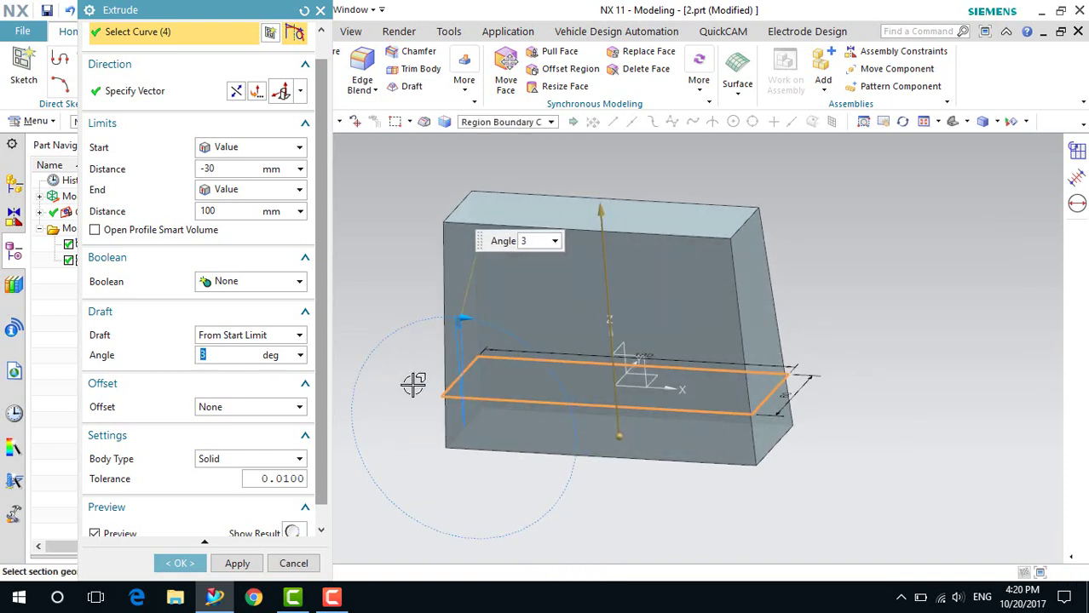
middle_drag(627, 510, 648, 499)
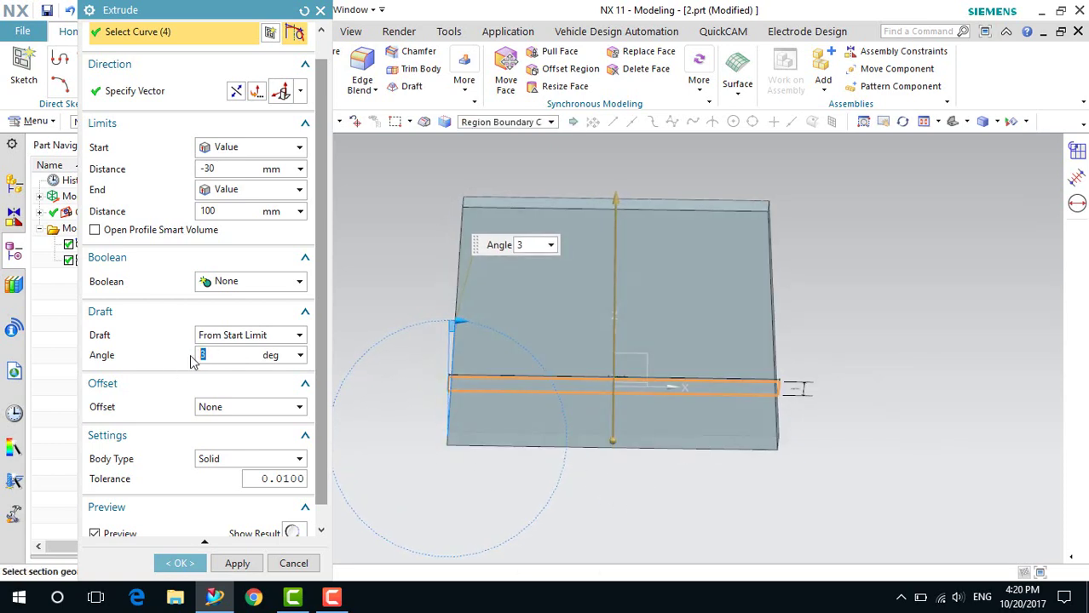
middle_drag(855, 396, 849, 406)
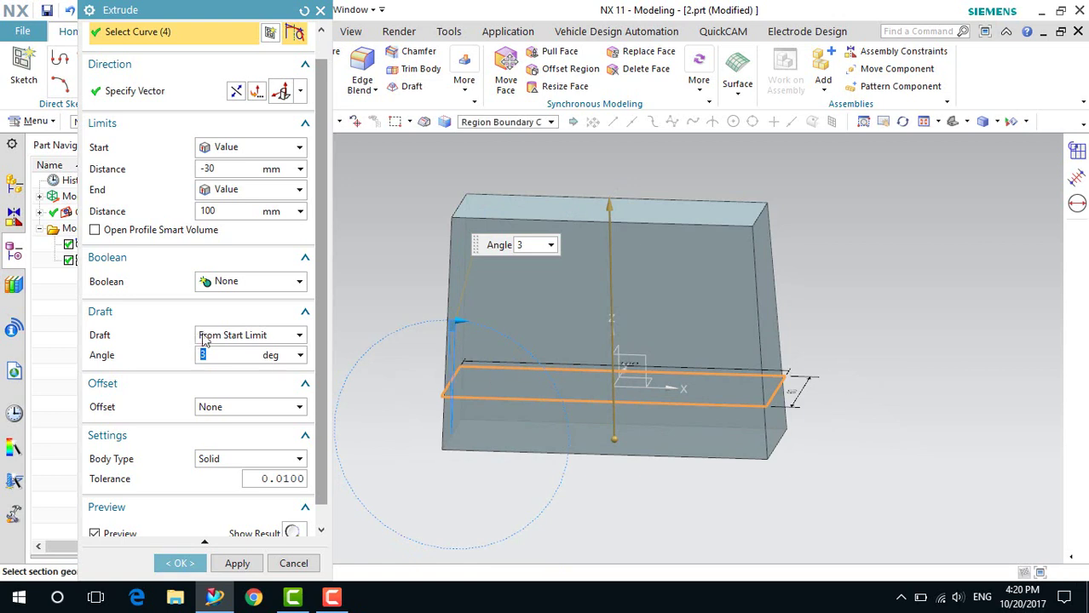
Change the extrusion's draft type to From Section and inspect the tapered block from several angles
click(204, 338)
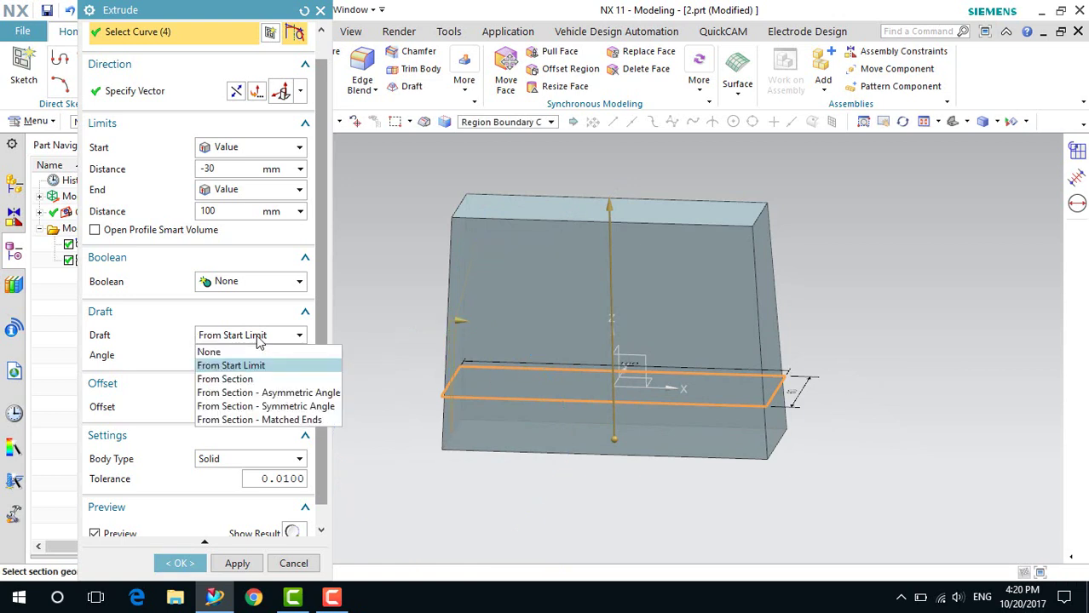
click(229, 380)
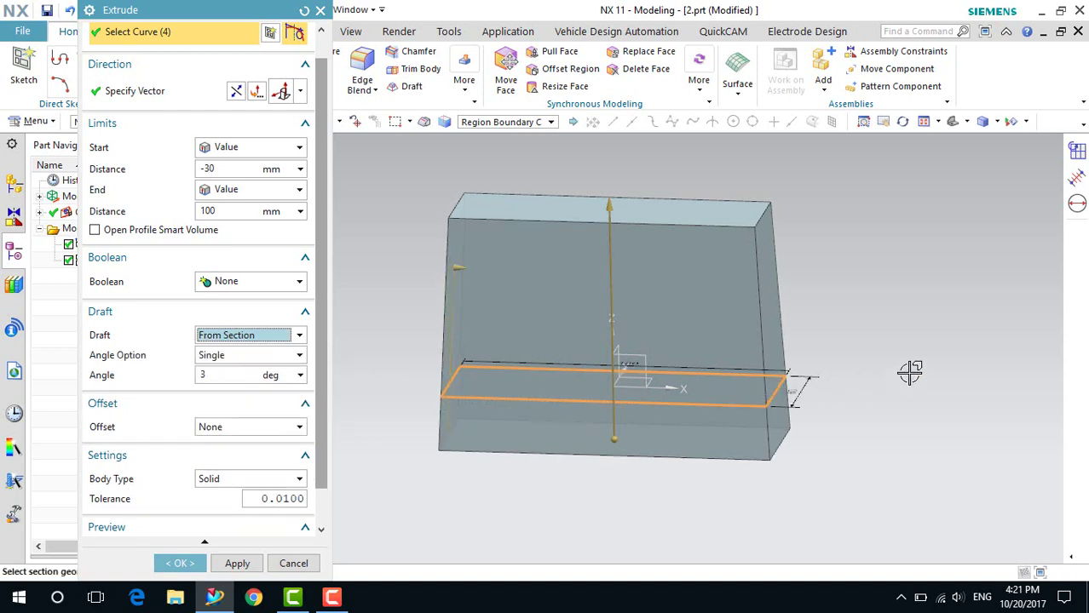
middle_drag(908, 369, 948, 377)
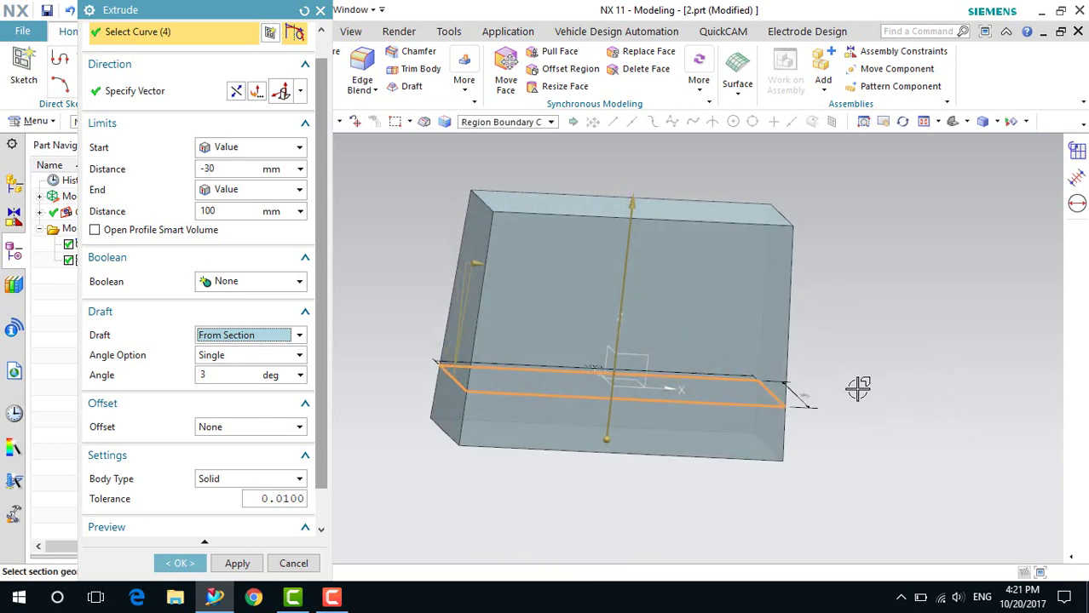
mouse_move(855, 388)
middle_down()
mouse_move(853, 404)
mouse_move(844, 401)
middle_up()
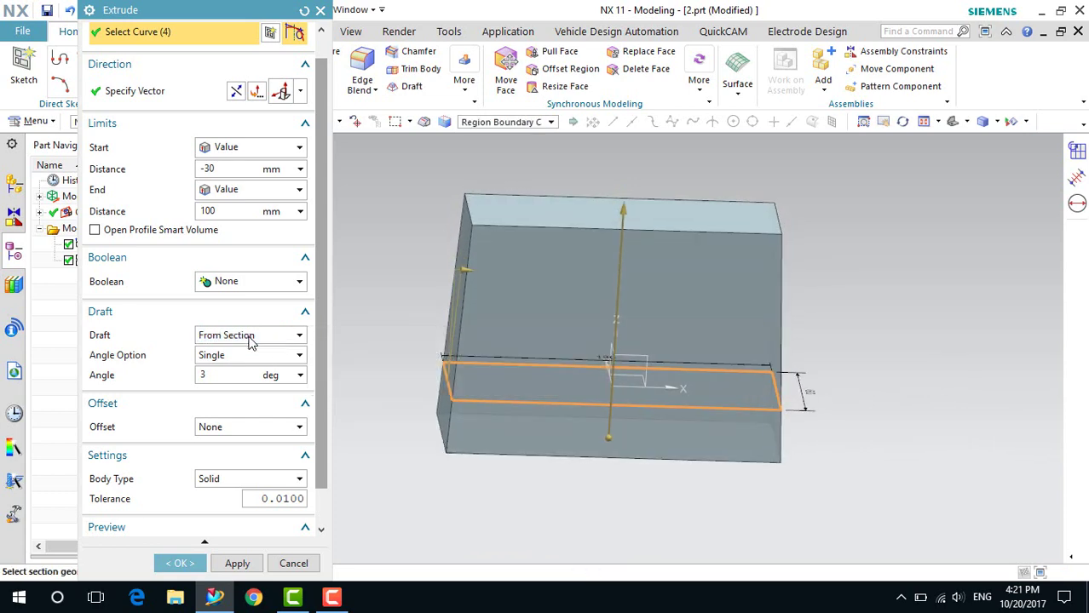
click(250, 339)
click(247, 379)
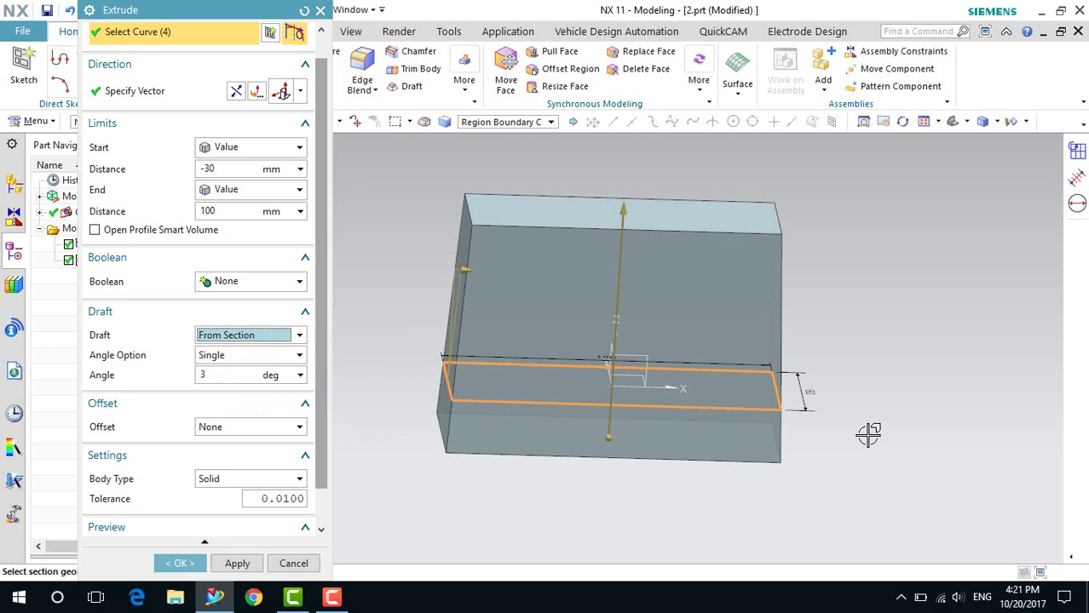
middle_drag(862, 434, 855, 426)
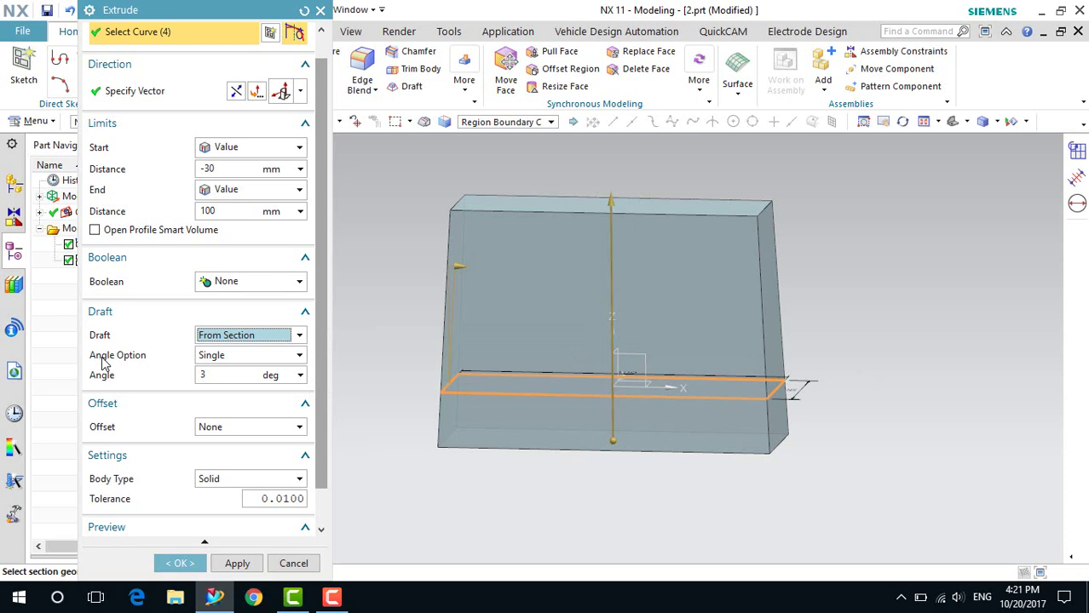
Keep the From Section draft's angle option at Single, set its angle to 5 degrees, and inspect the taper
click(215, 357)
click(216, 371)
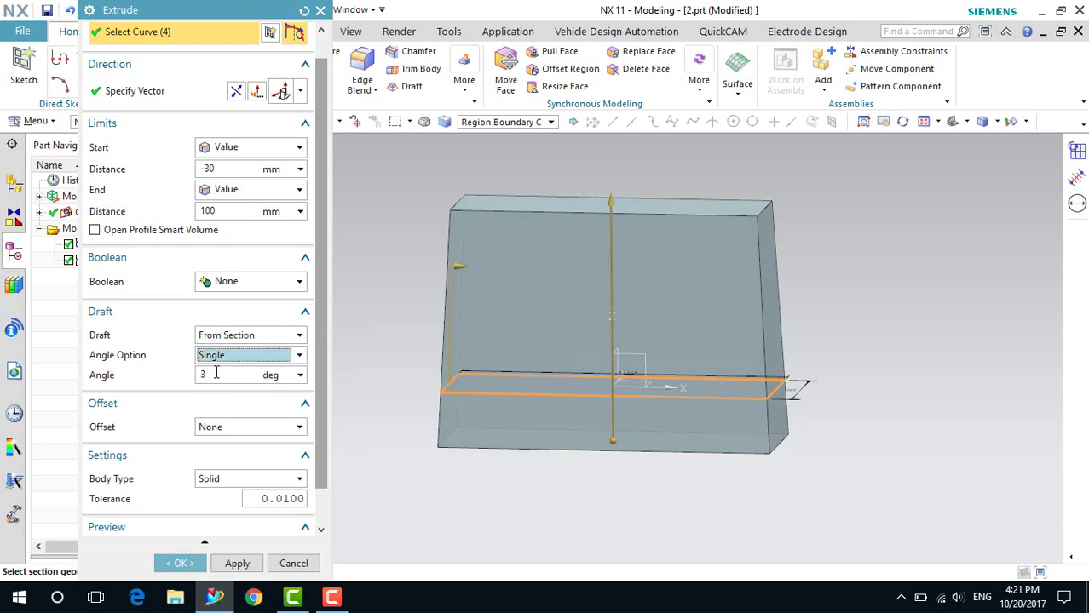
middle_drag(847, 367, 866, 388)
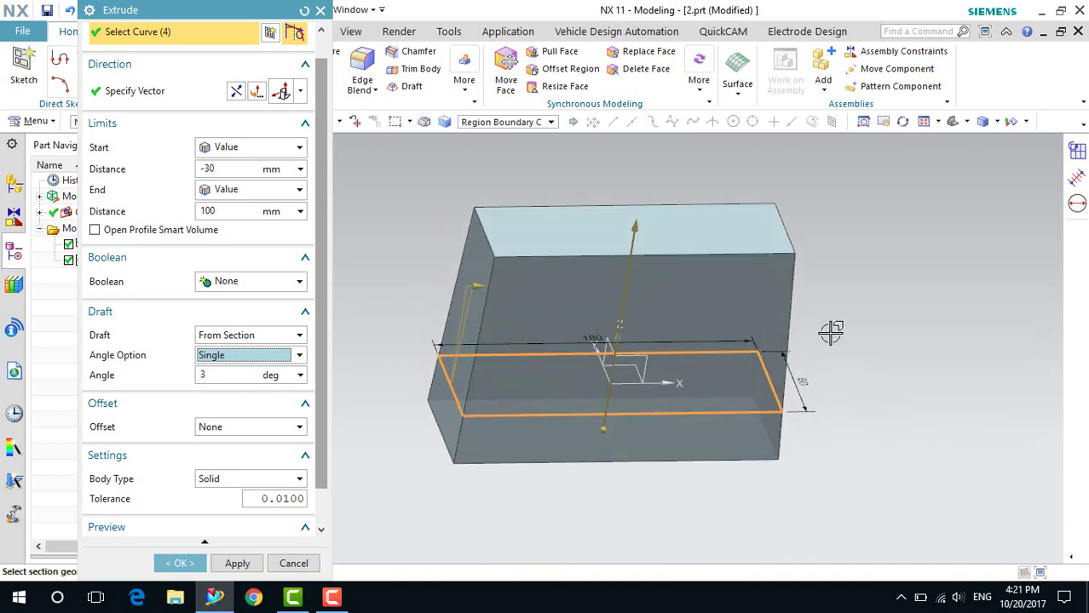
mouse_move(846, 343)
middle_down()
mouse_move(802, 325)
mouse_move(785, 340)
mouse_move(797, 326)
mouse_move(839, 337)
mouse_move(833, 345)
middle_up()
click(215, 374)
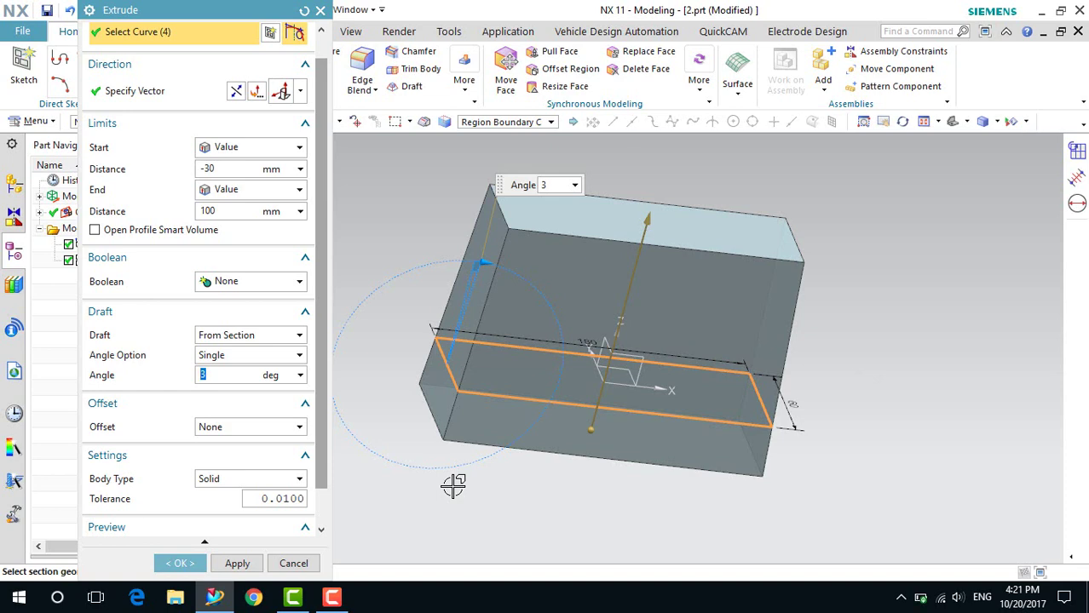
key(Return)
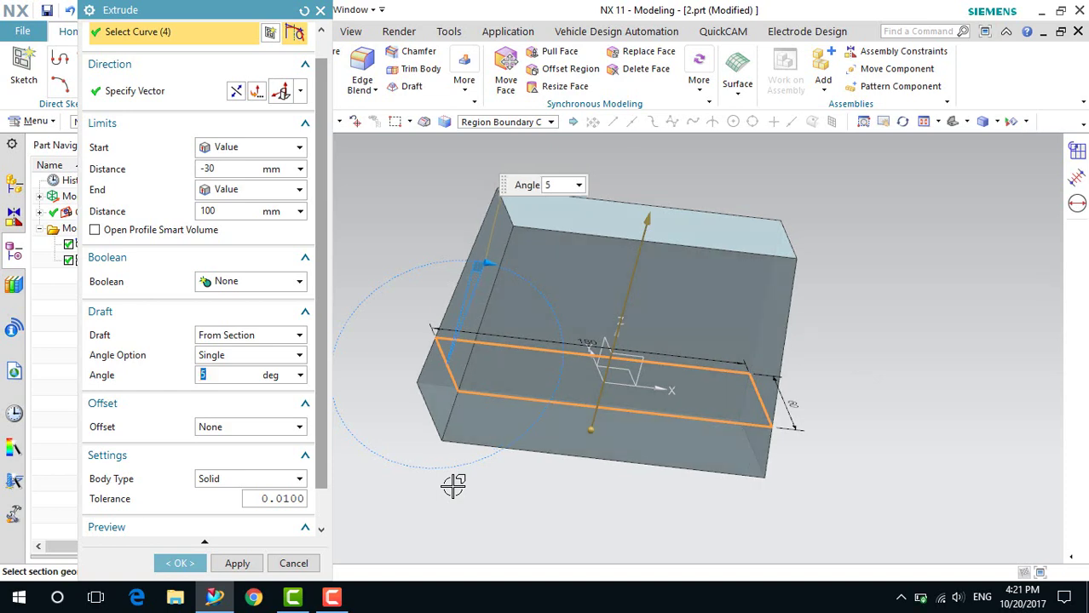
middle_drag(928, 409, 869, 375)
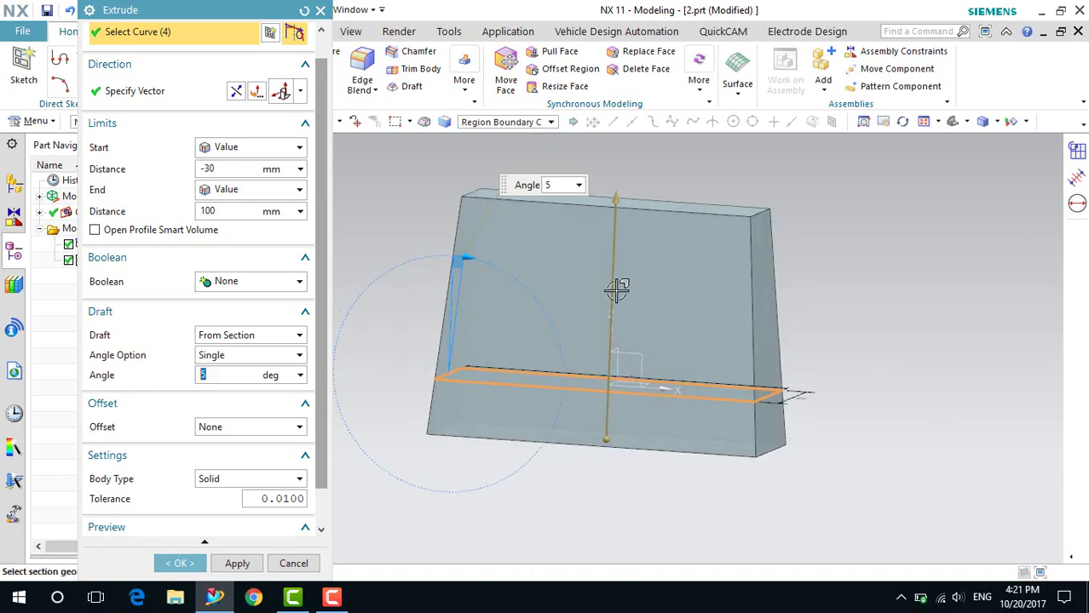
Switch the From Section draft to the Multiple angle option and set Angle 1 to 0 degrees
click(241, 356)
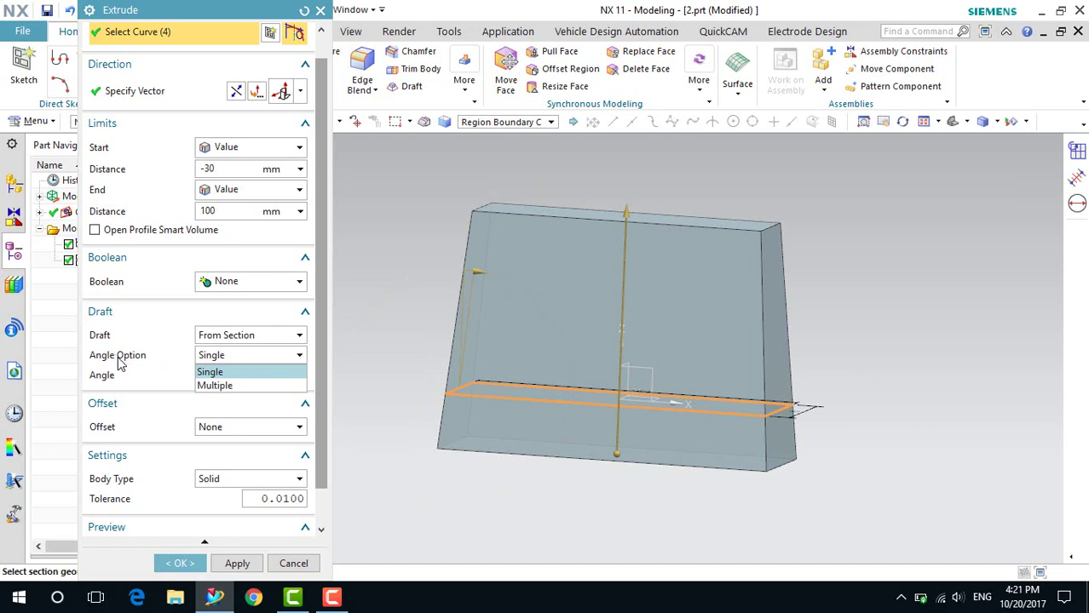
click(229, 389)
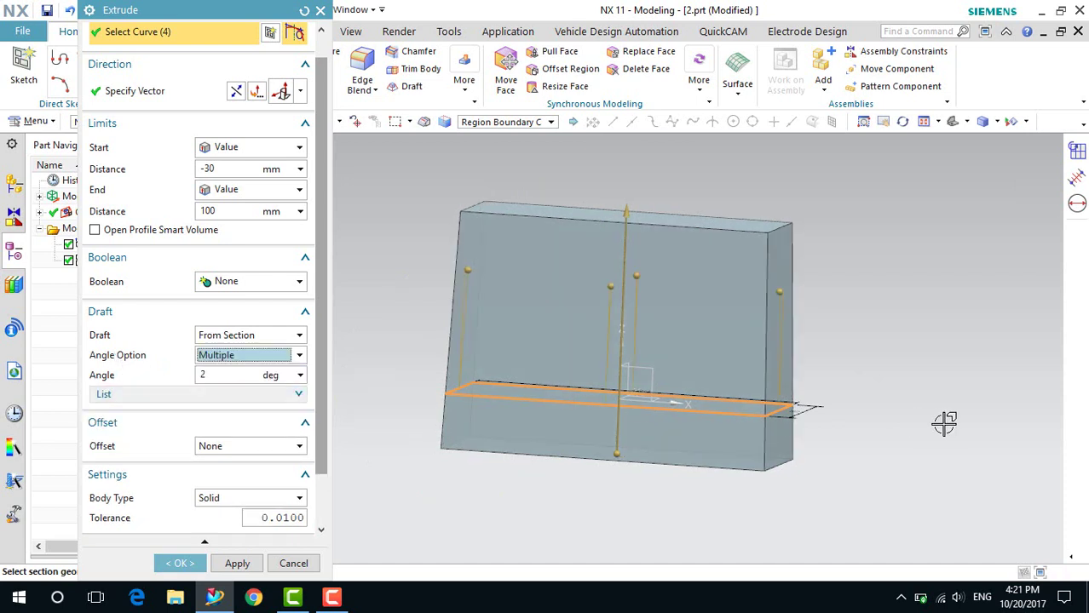
middle_drag(882, 410, 850, 407)
middle_drag(838, 325, 890, 323)
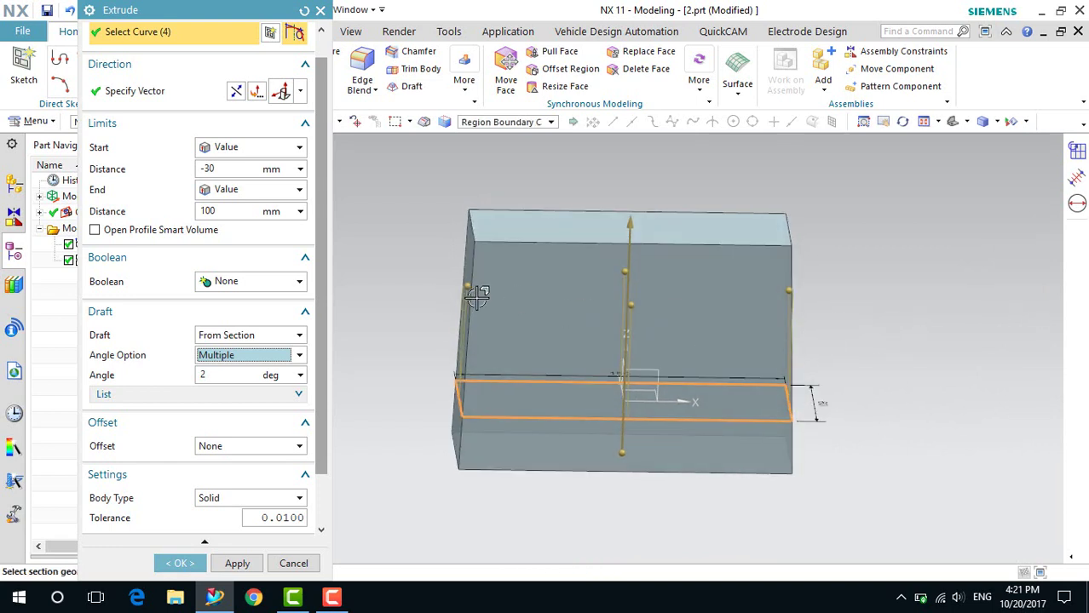
click(470, 291)
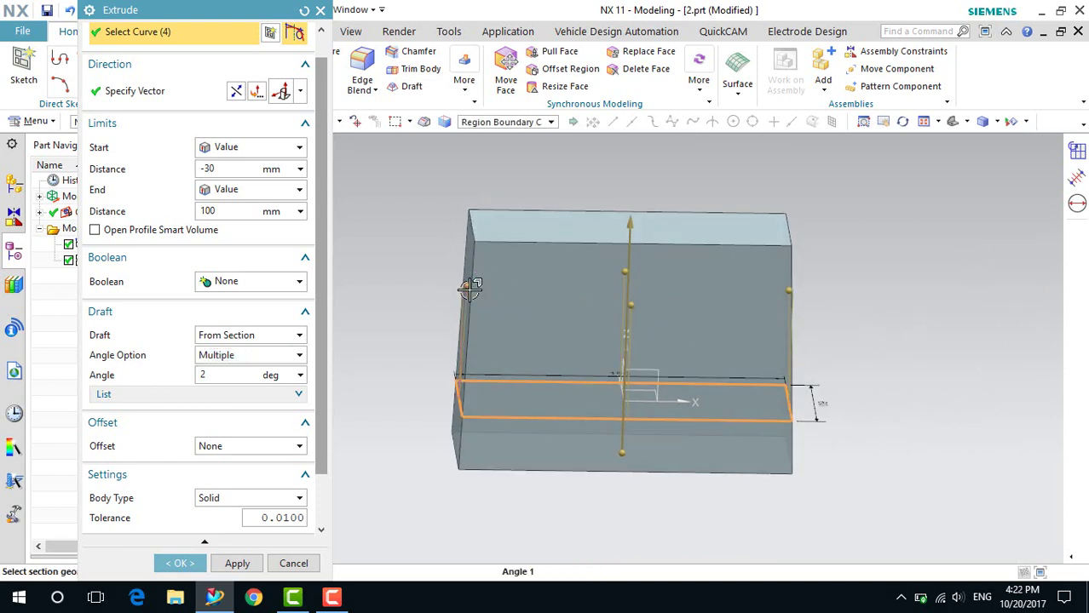
double_click(221, 374)
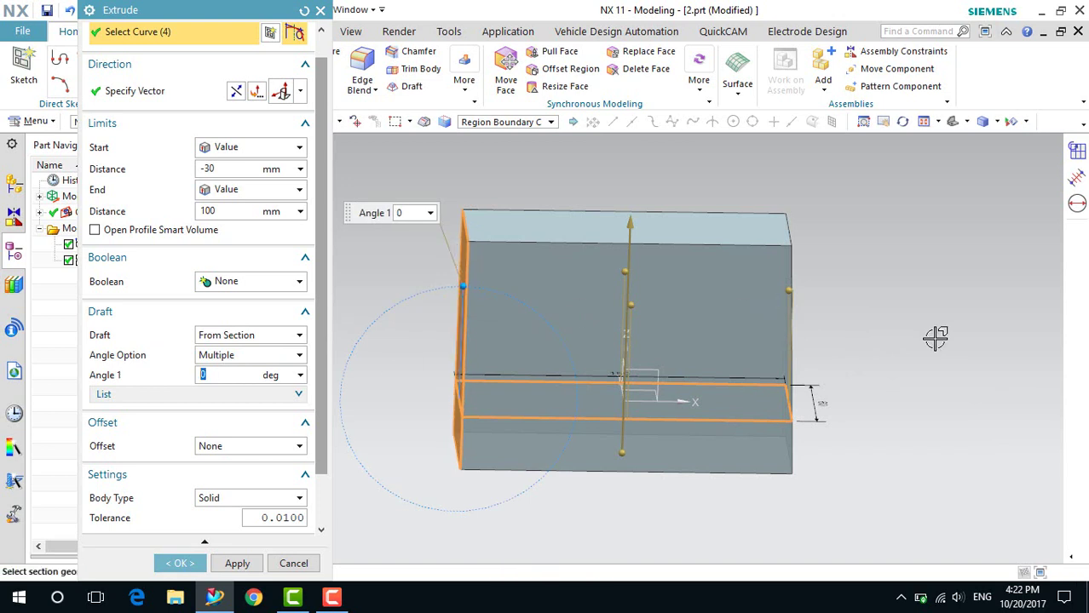
Set the draft of the side face controlled by Angle 3 to 5 degrees and inspect it
middle_drag(933, 333, 698, 287)
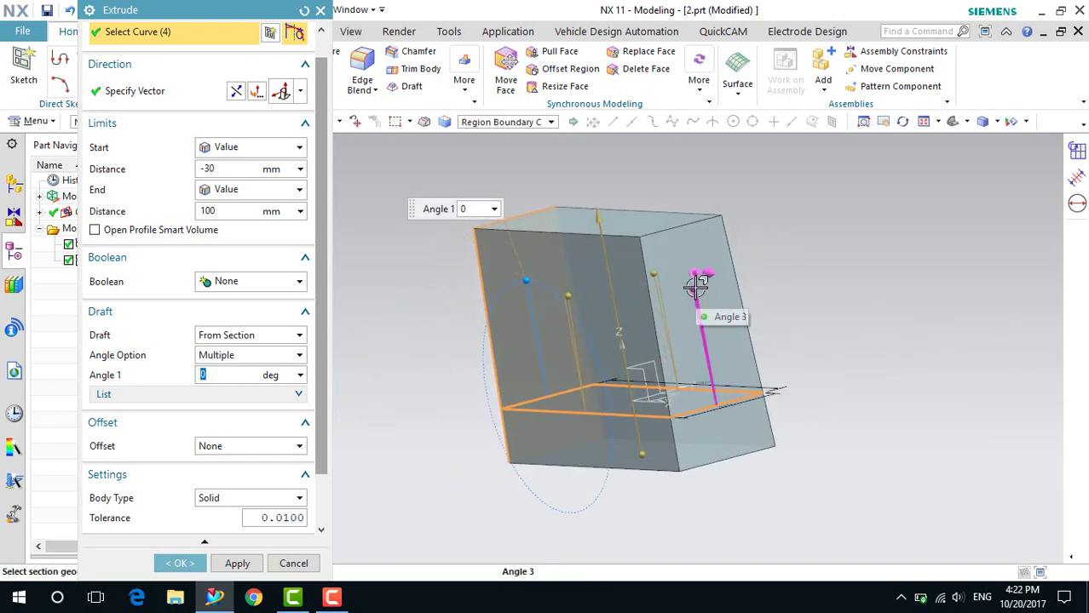
click(692, 304)
middle_drag(853, 324, 857, 292)
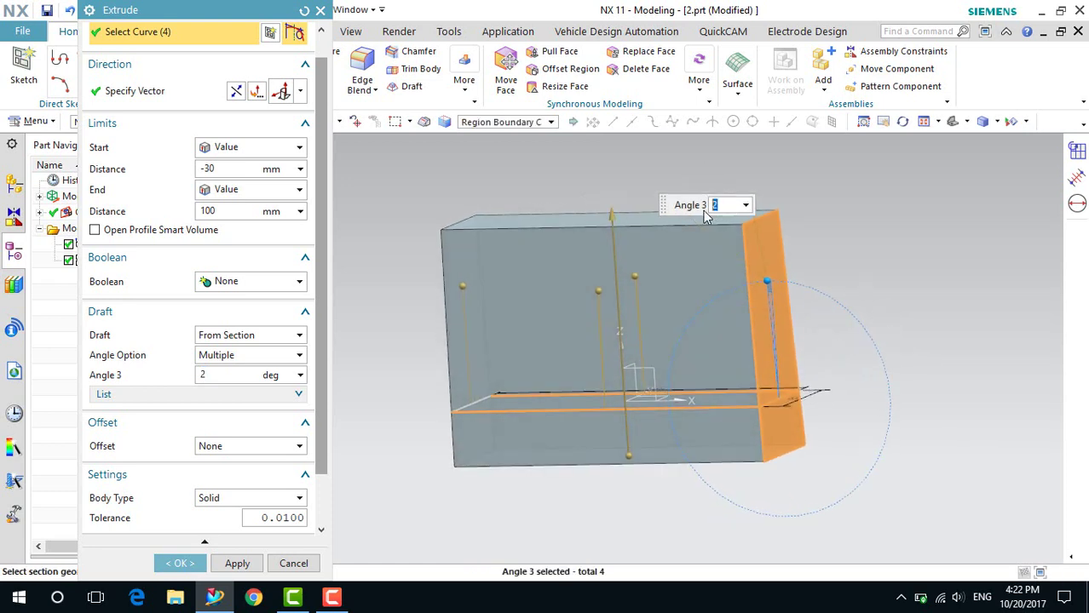
text(5)
key(Return)
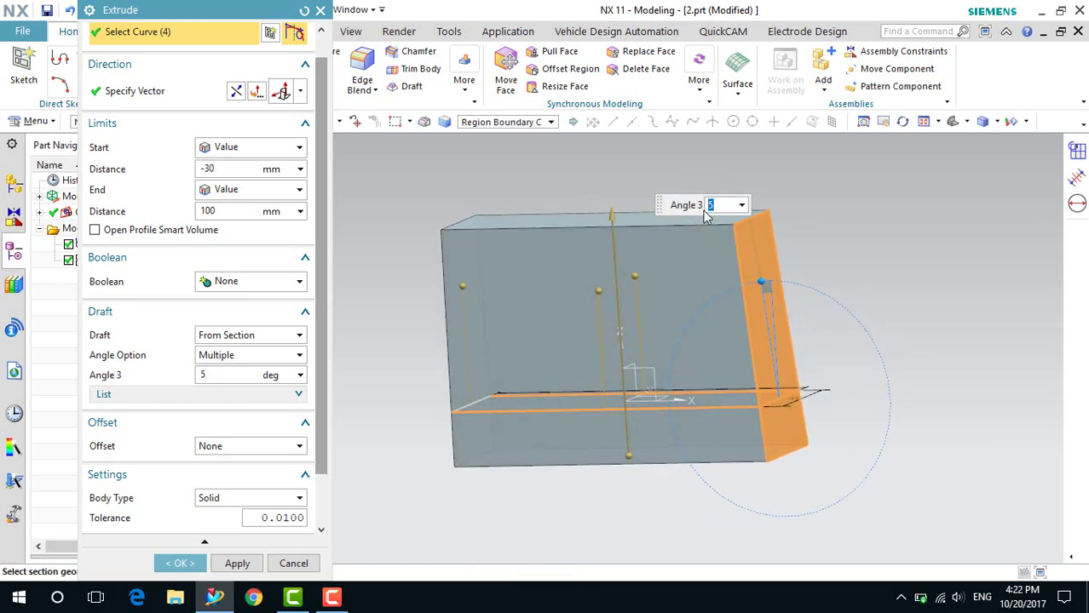
middle_drag(887, 284, 867, 295)
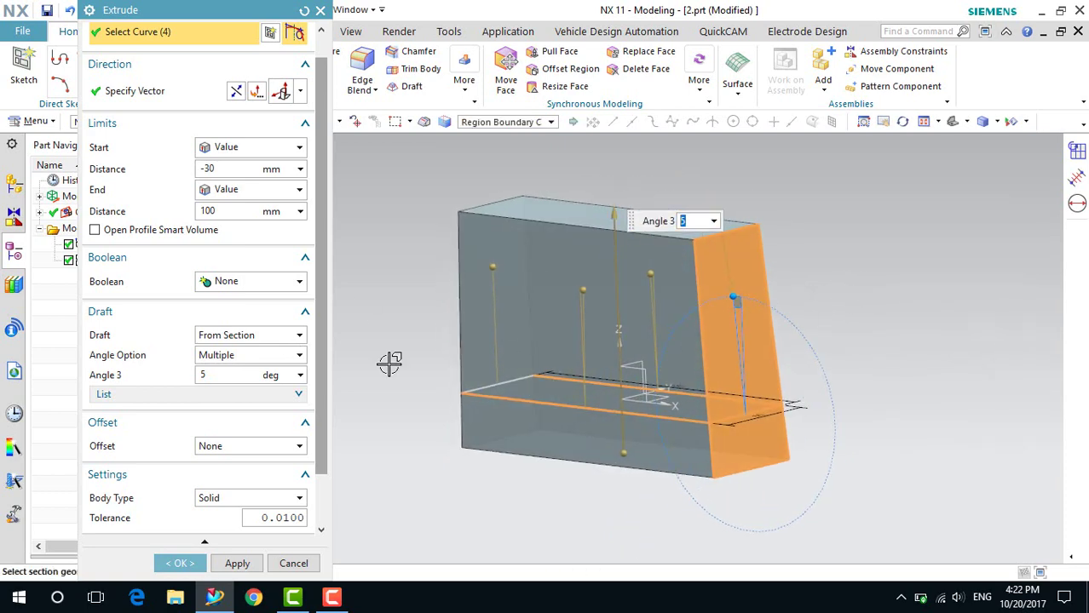
Change the draft type to From Section - Asymmetric Angle and inspect the block on both sides of the section
click(229, 337)
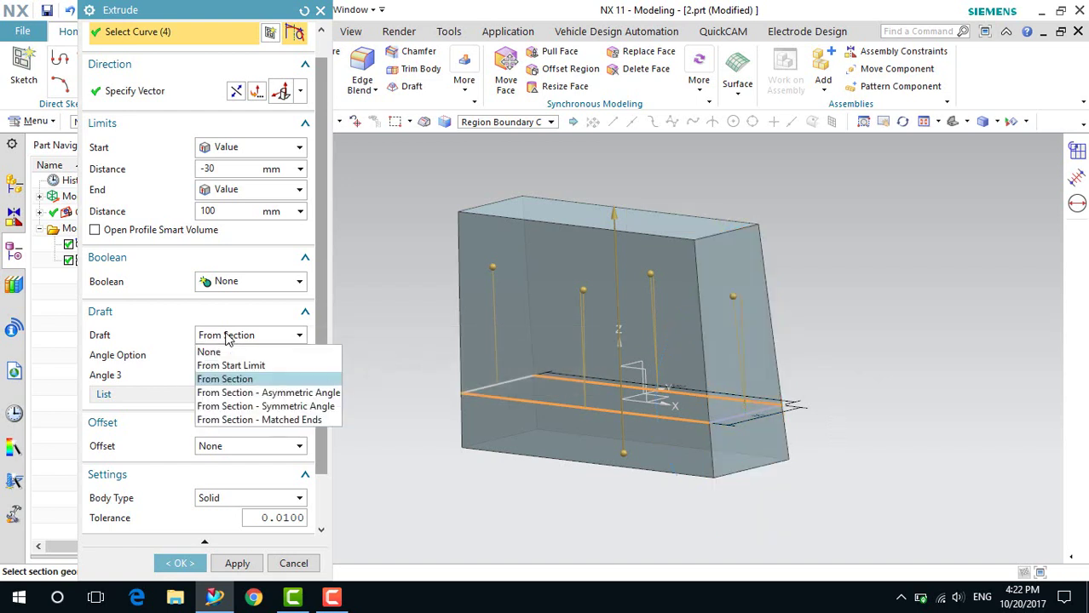
click(224, 397)
middle_drag(827, 409, 850, 414)
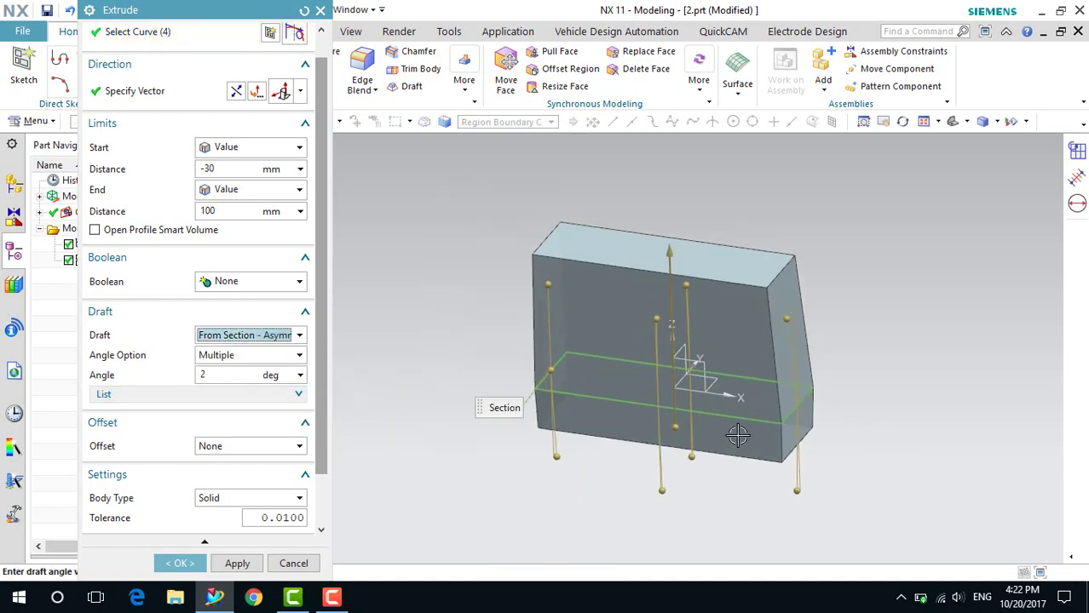
middle_drag(738, 435, 843, 390)
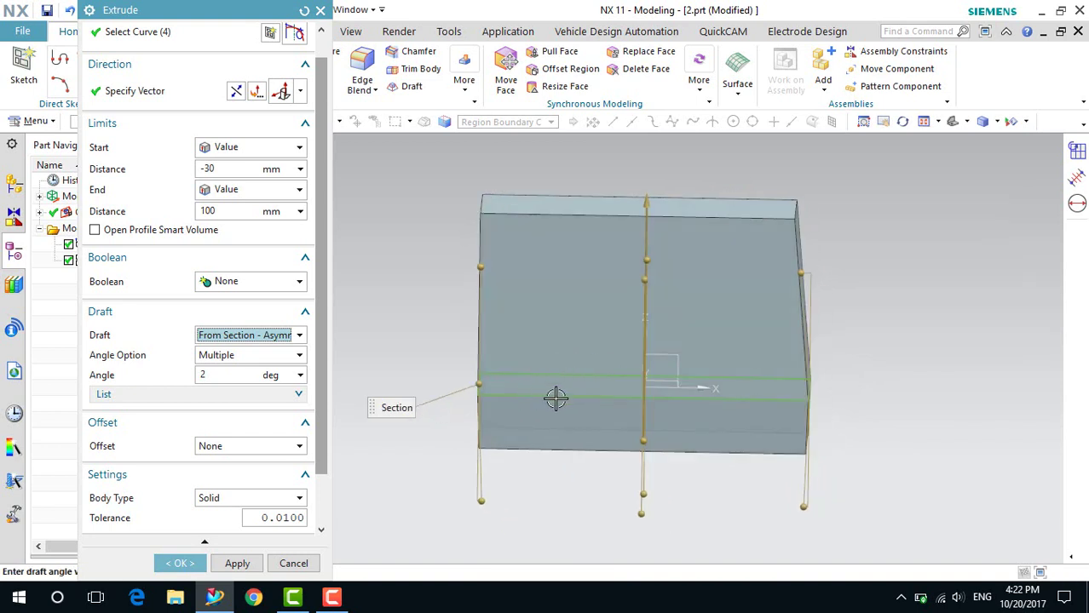
middle_drag(908, 379, 899, 455)
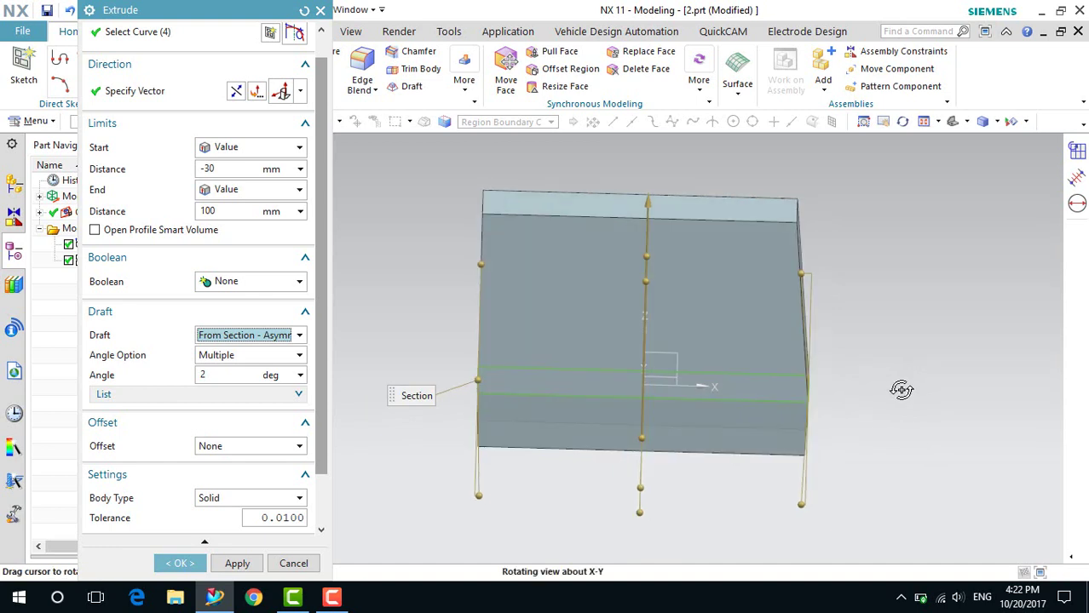
Set the asymmetric draft's angle option to Single and inspect the front and back tapers
click(238, 356)
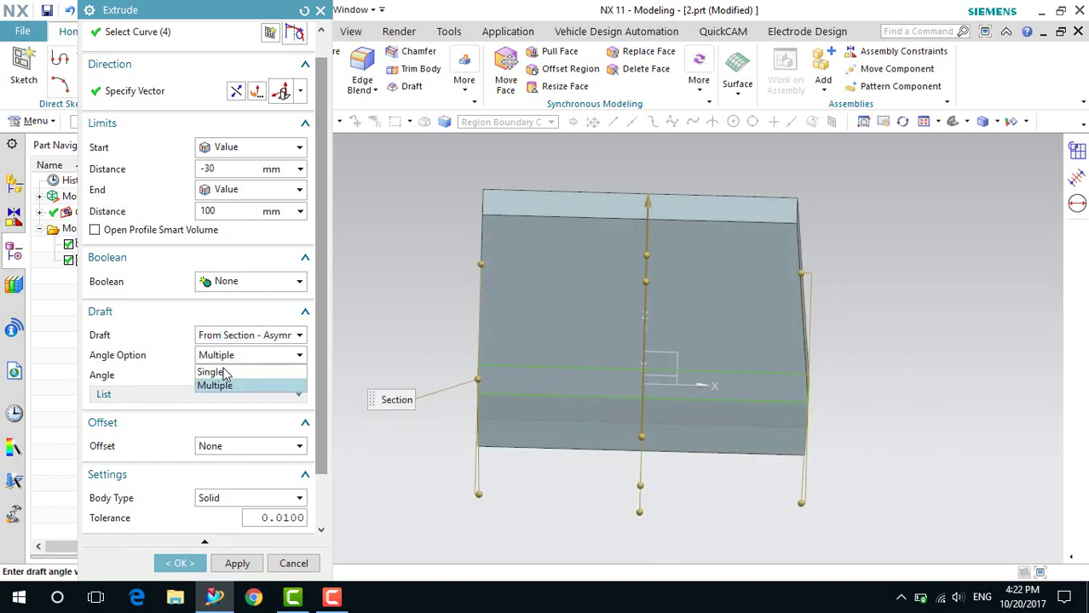
click(214, 372)
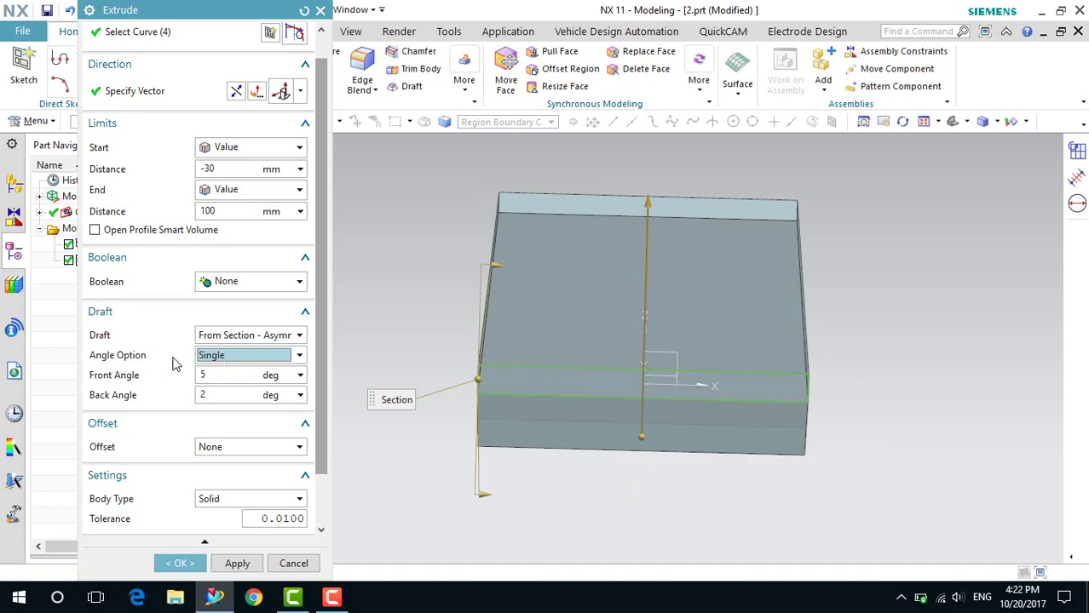
click(237, 357)
click(220, 377)
middle_drag(839, 474, 861, 452)
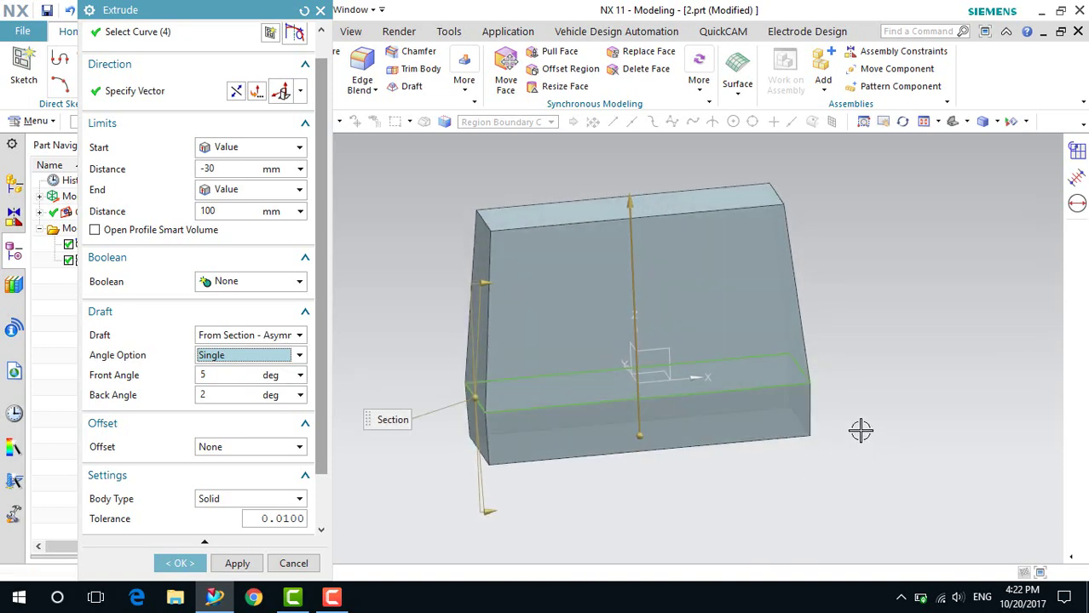
middle_drag(900, 471, 843, 397)
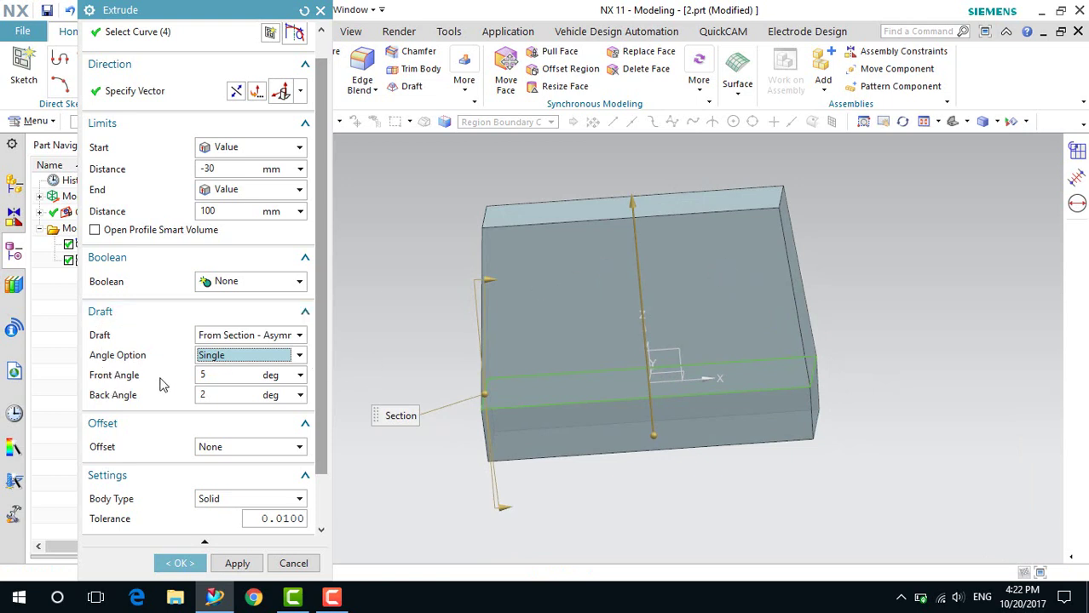
mouse_move(843, 437)
middle_down()
mouse_move(833, 433)
mouse_move(853, 442)
middle_up()
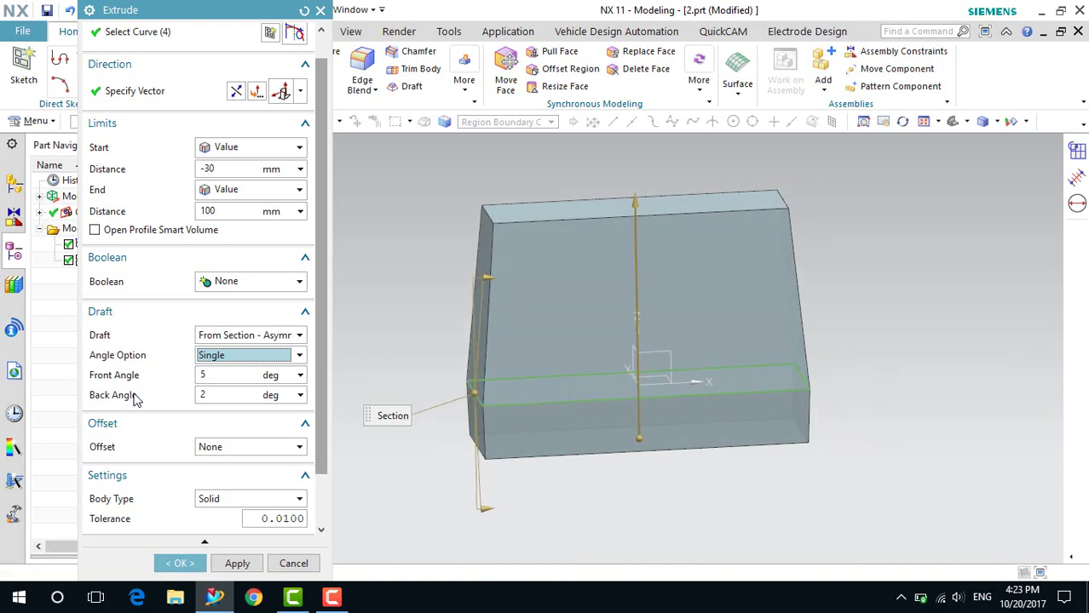
Set the asymmetric draft's front angle to 10 degrees
click(213, 391)
click(209, 374)
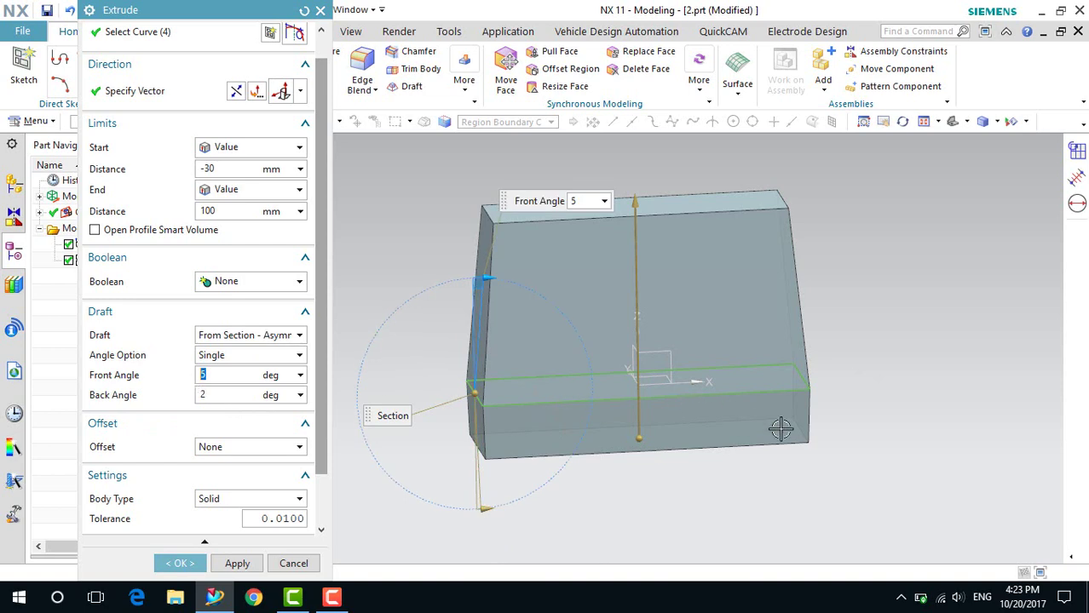
middle_drag(918, 438, 730, 365)
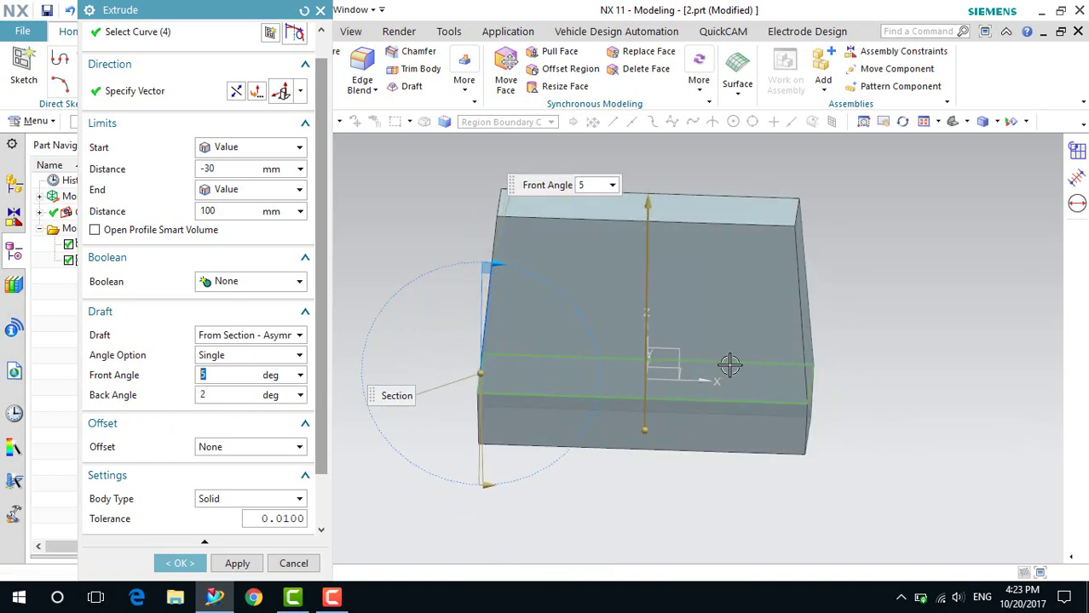
middle_drag(868, 341, 883, 341)
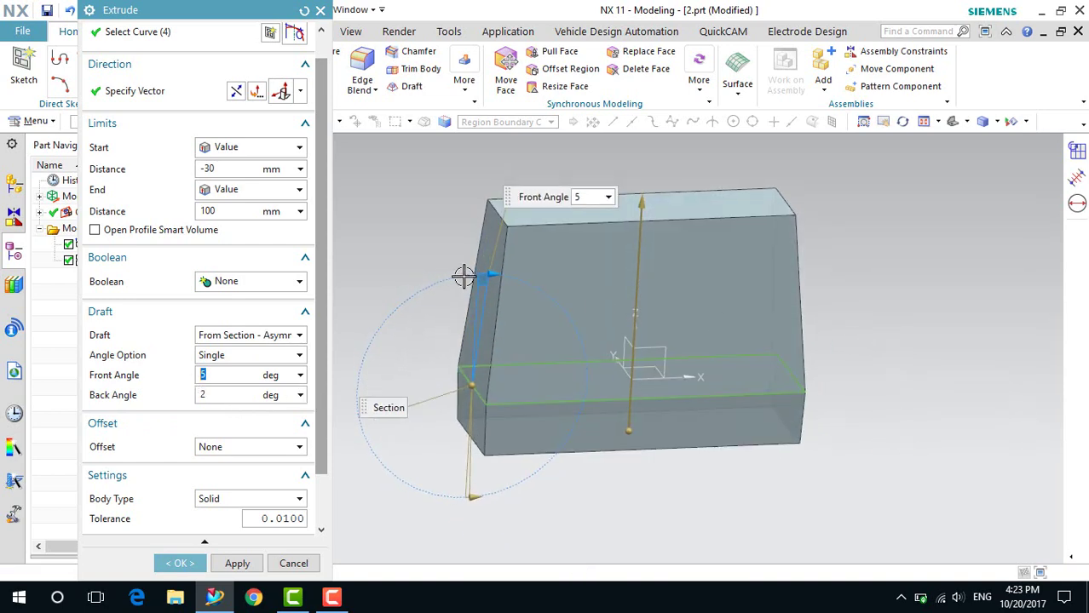
click(214, 396)
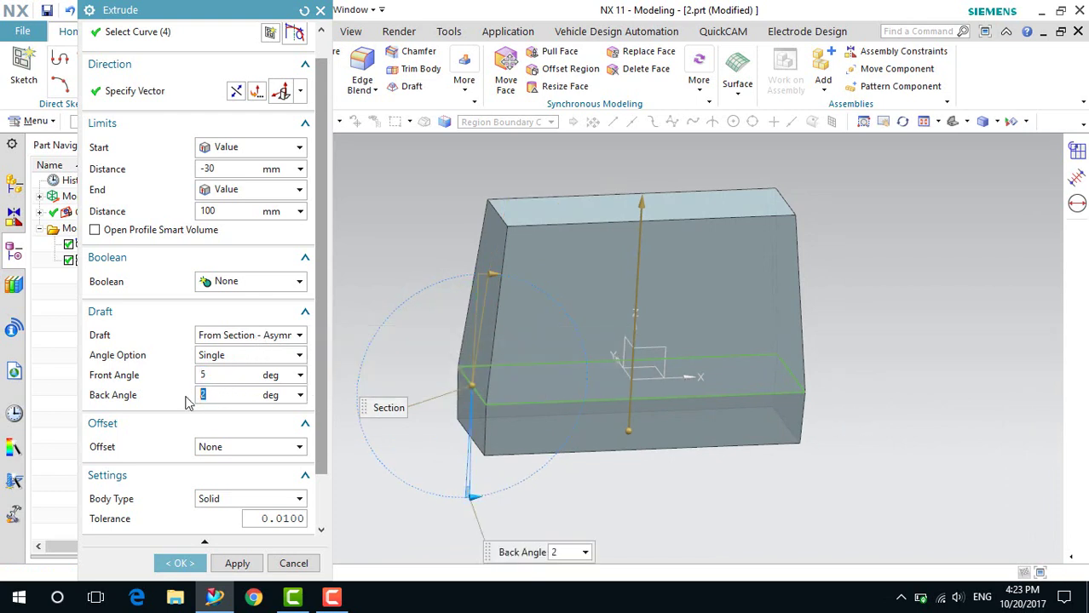
click(206, 378)
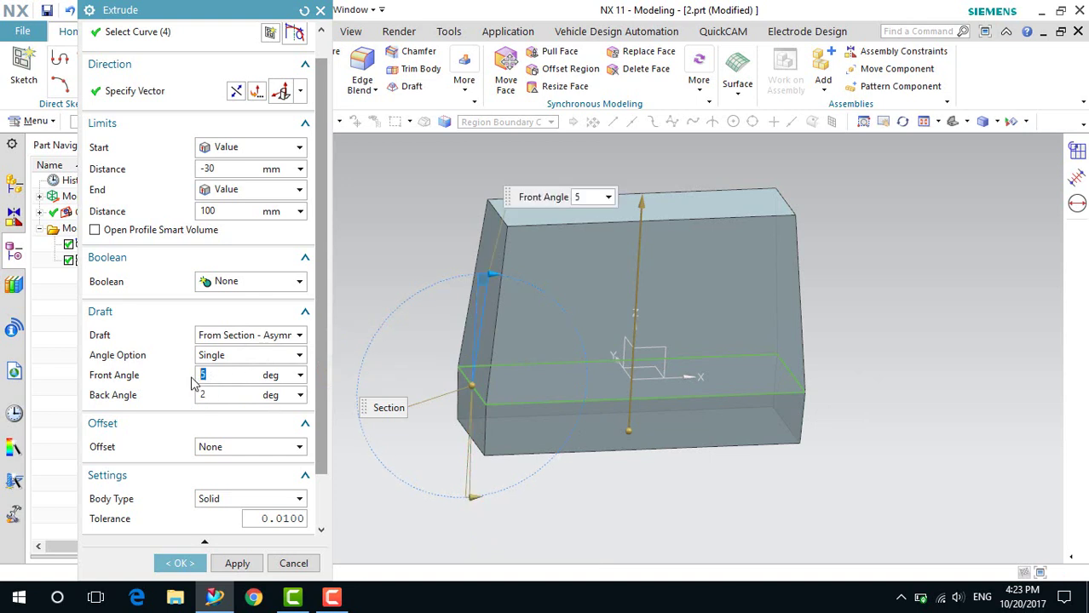
text(10)
key(Return)
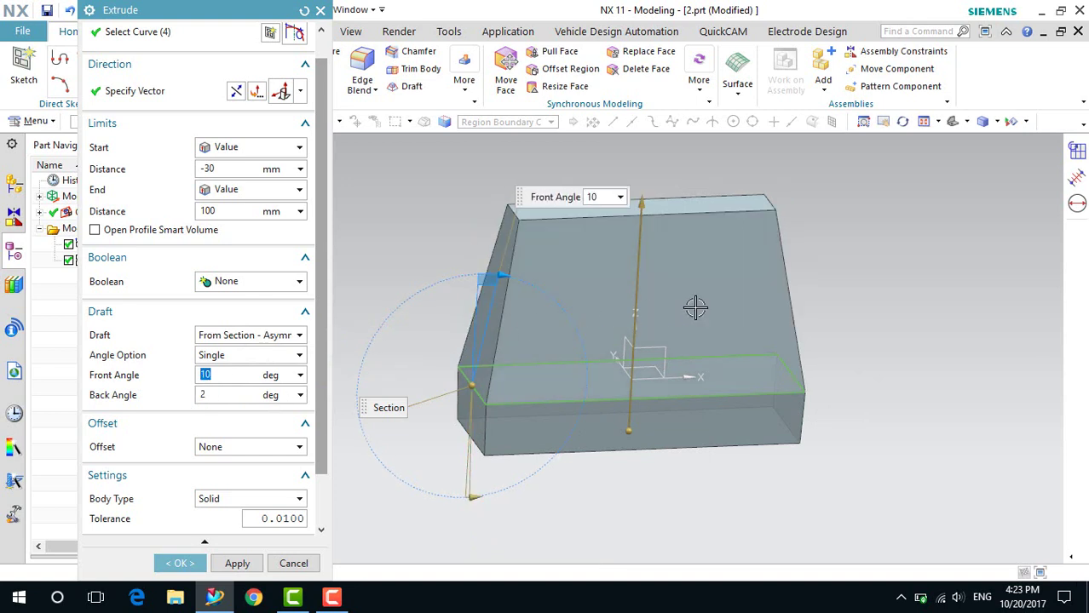
Set the asymmetric draft's angle option to Multiple and inspect the side faces around the block
mouse_move(859, 349)
middle_down()
mouse_move(846, 338)
mouse_move(855, 352)
middle_up()
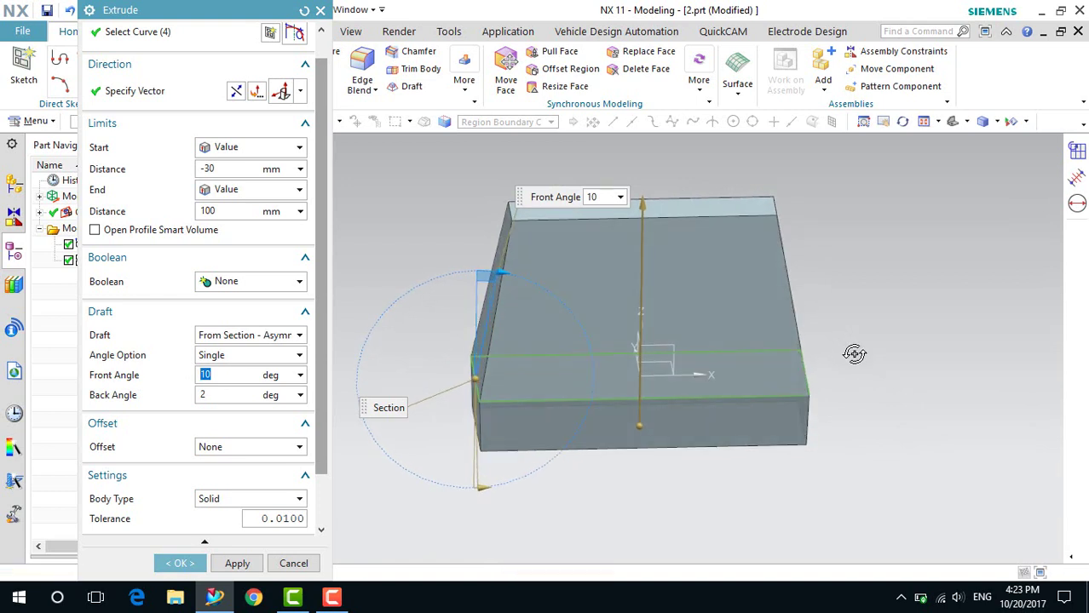
click(239, 358)
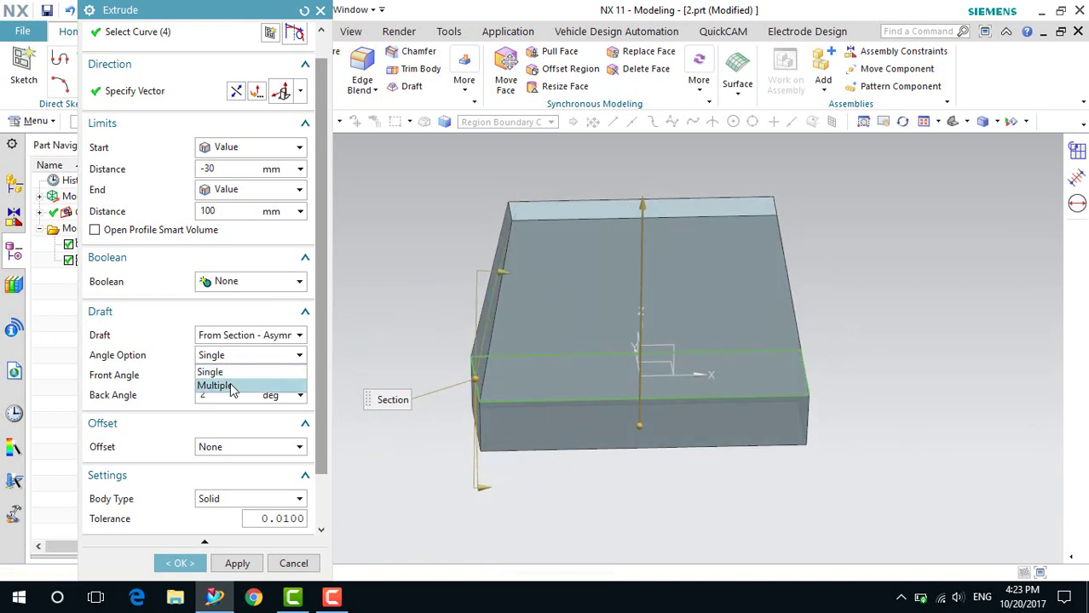
click(230, 386)
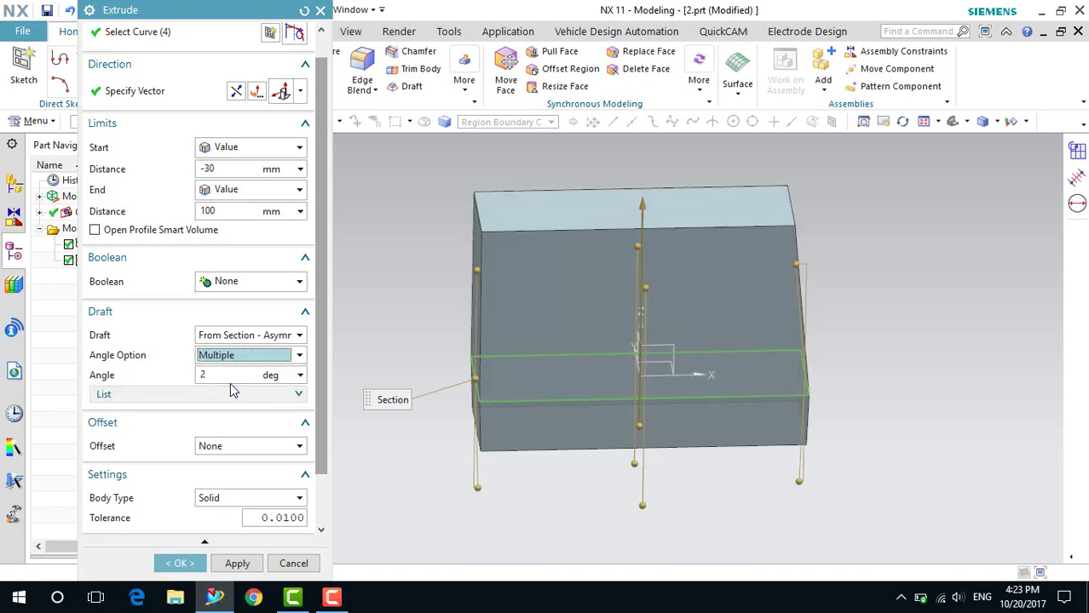
middle_drag(870, 411, 911, 390)
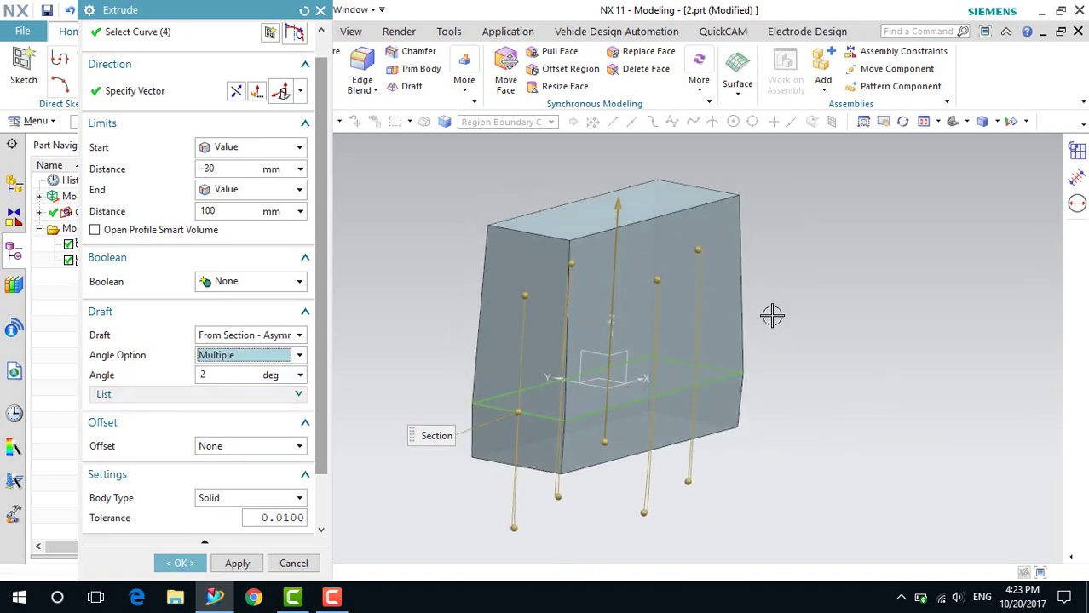
middle_drag(805, 317, 761, 327)
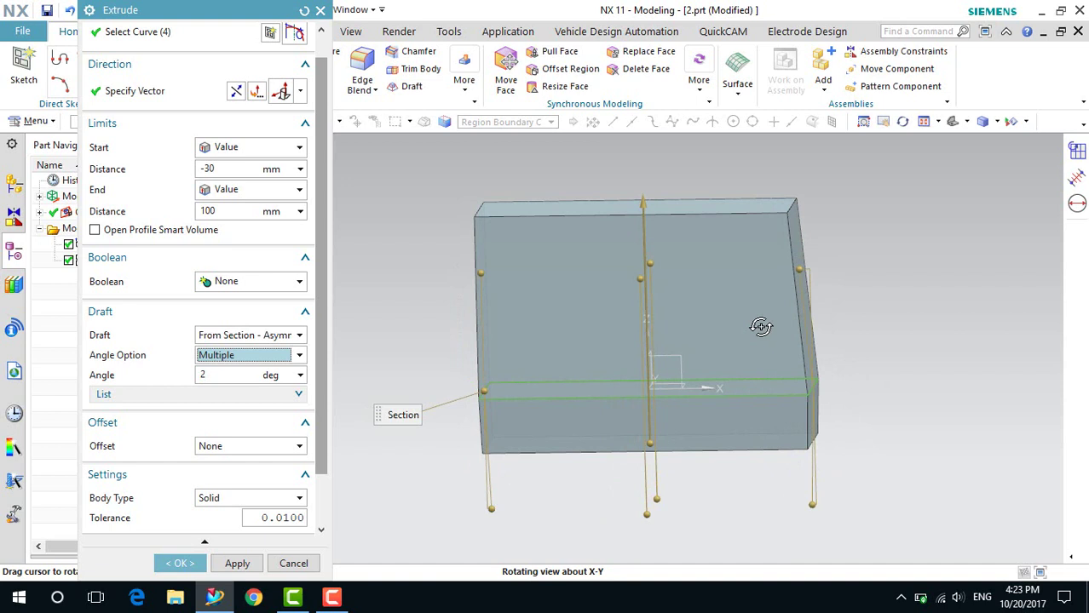
Change the draft type to From Section - Symmetric Angle and inspect the tapers on both sides of the section
click(269, 335)
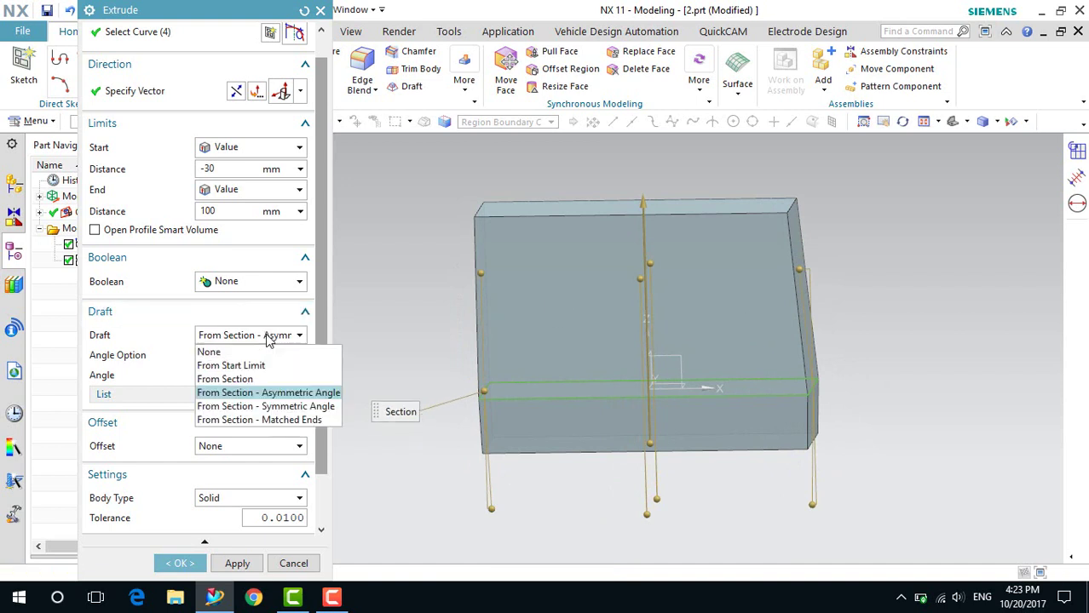
click(238, 407)
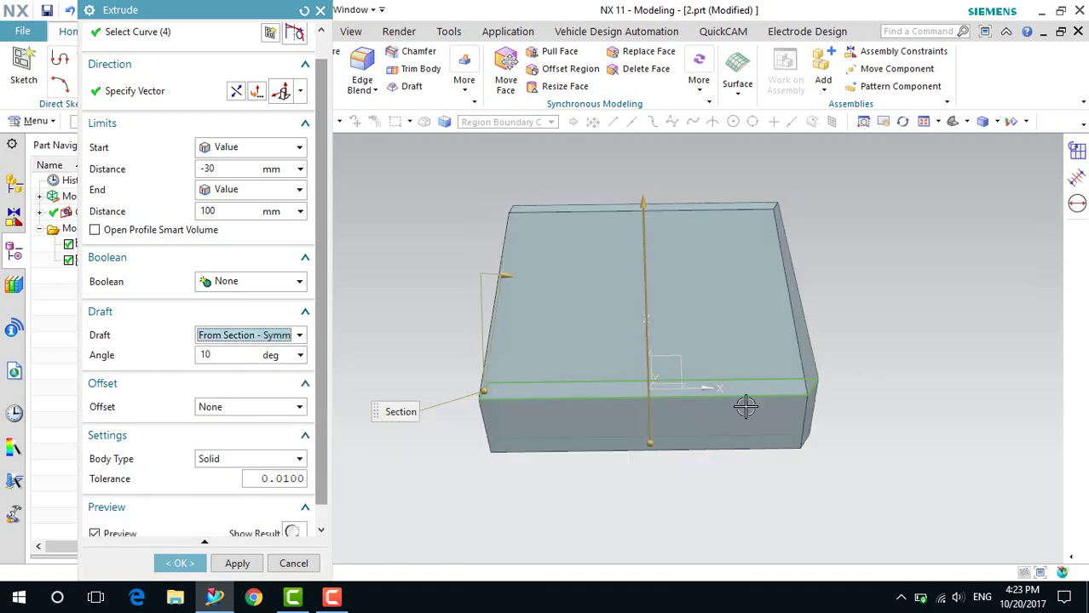
mouse_move(887, 379)
middle_down()
mouse_move(878, 361)
mouse_move(887, 390)
middle_up()
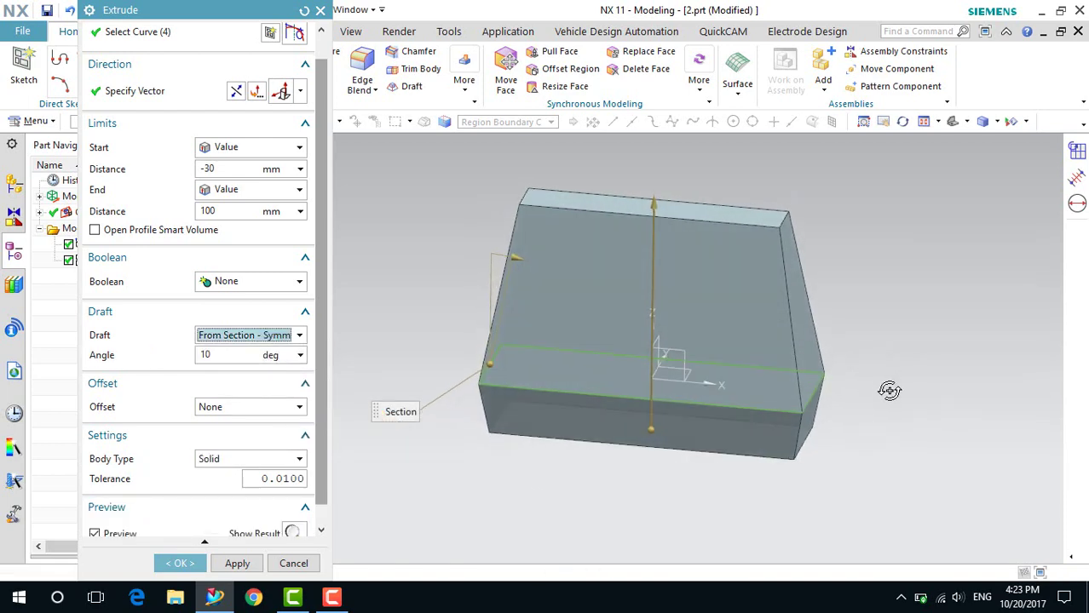
scroll(869, 344, up, 4)
middle_drag(869, 343, 894, 347)
scroll(894, 348, down, 5)
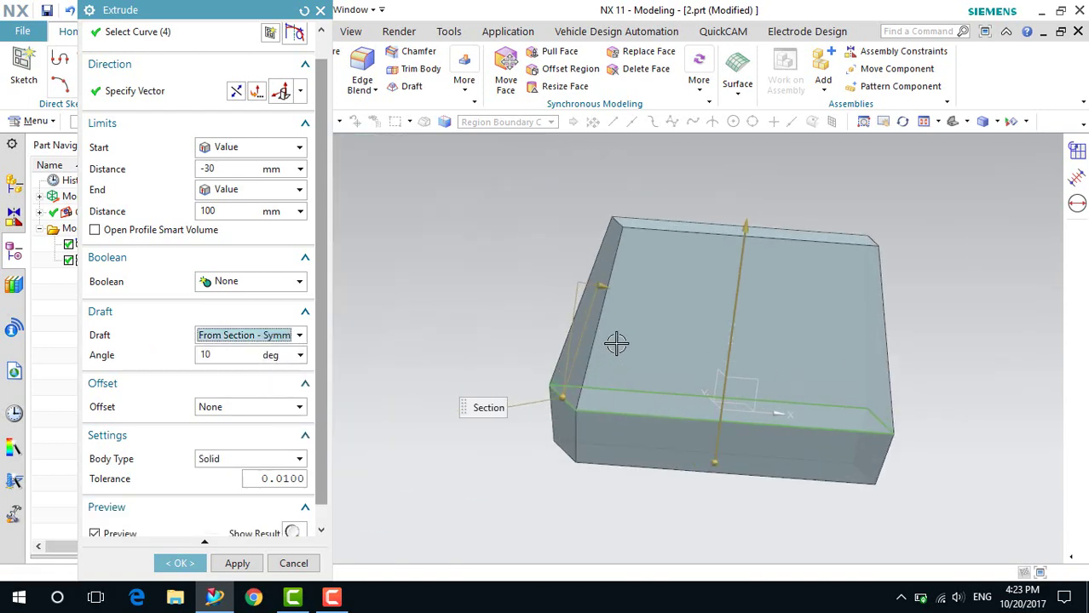
middle_drag(496, 260, 515, 297)
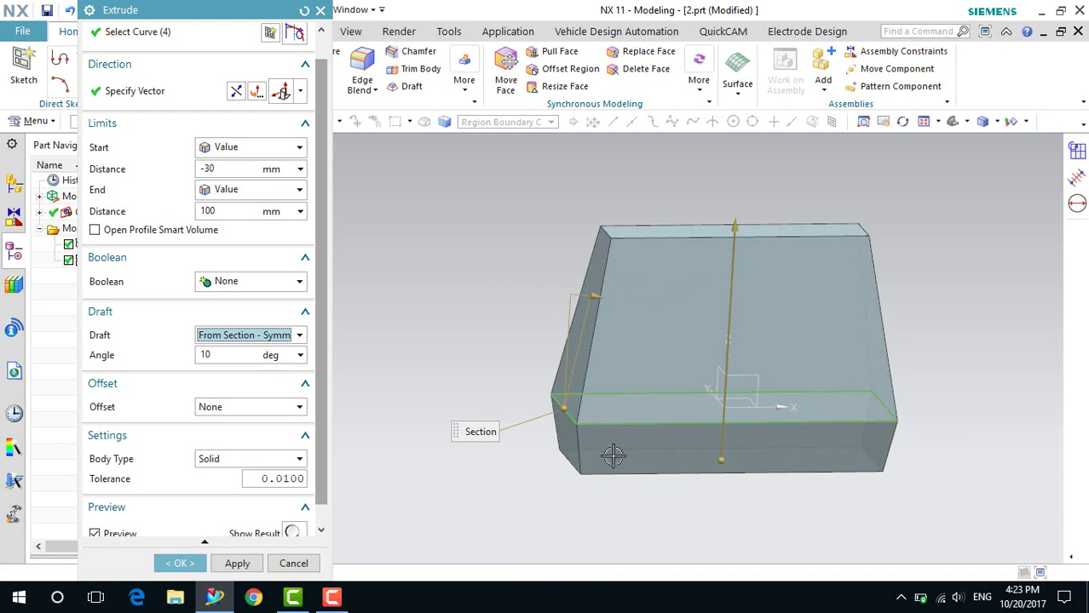
Set the symmetric draft's angle to 5 degrees and inspect the block
click(227, 355)
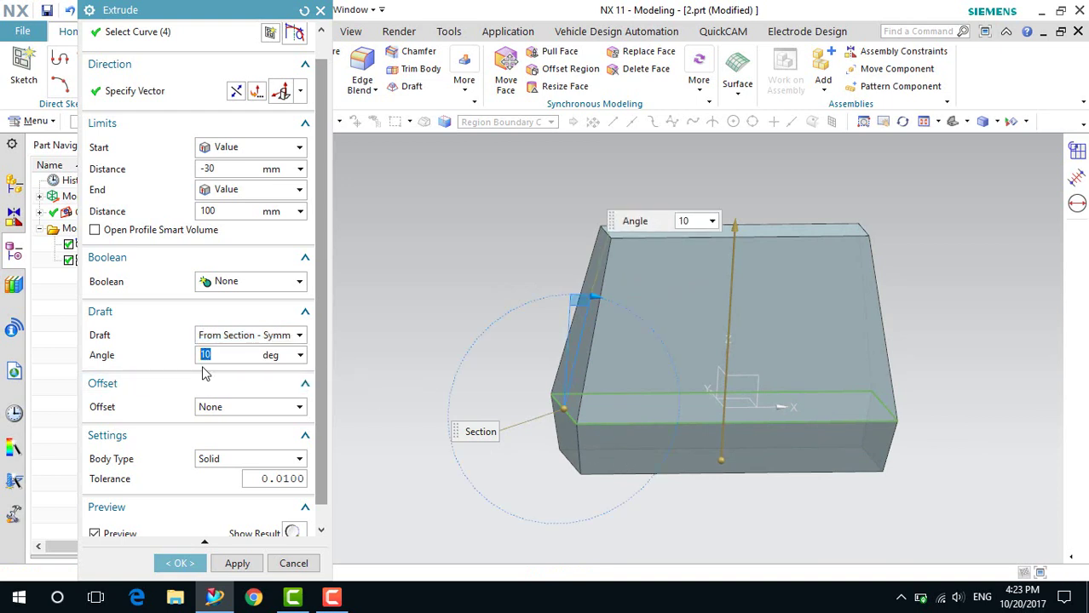
key(Return)
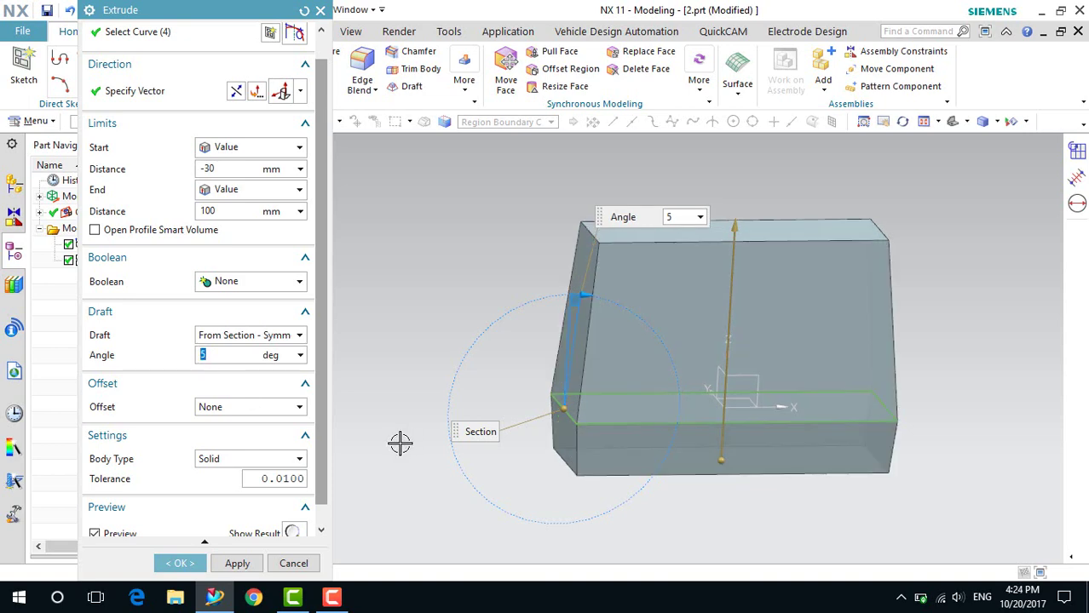
middle_drag(398, 350, 375, 355)
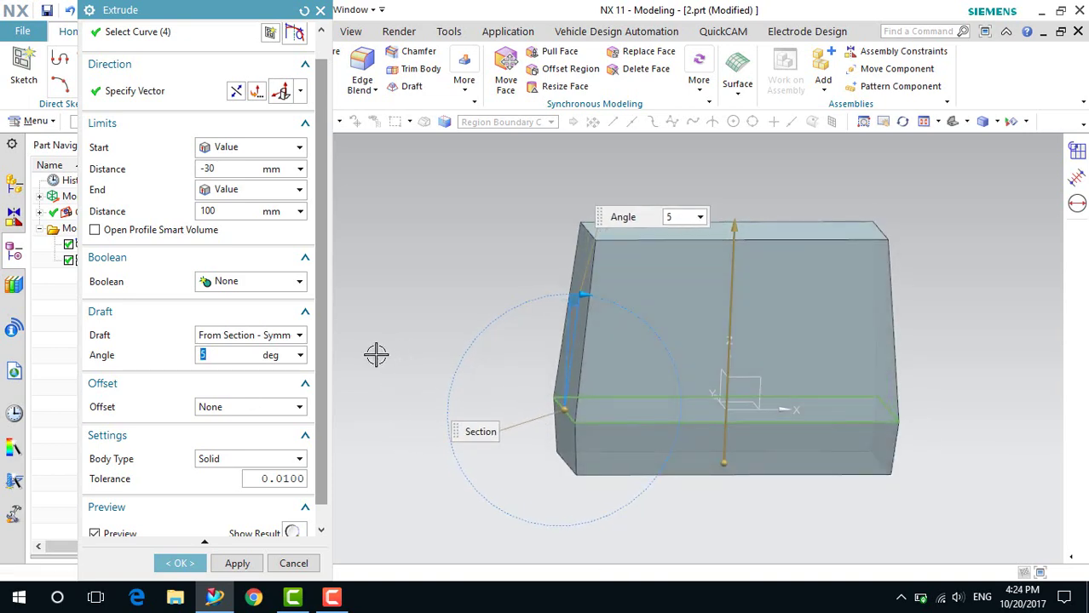
Change the draft type to From Section - Matched Ends and inspect the two end faces
click(243, 337)
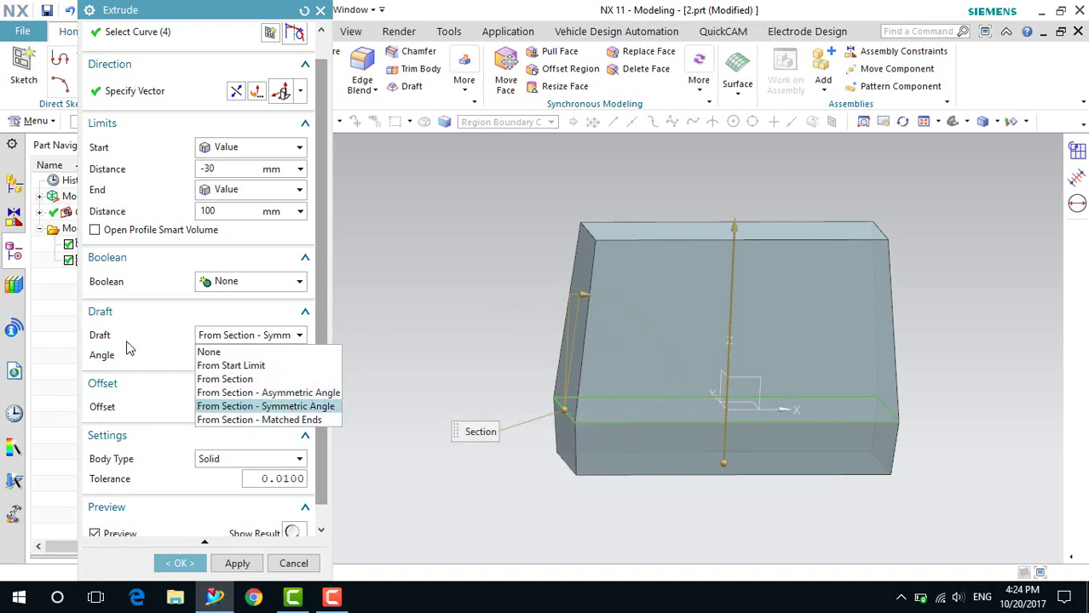
click(236, 420)
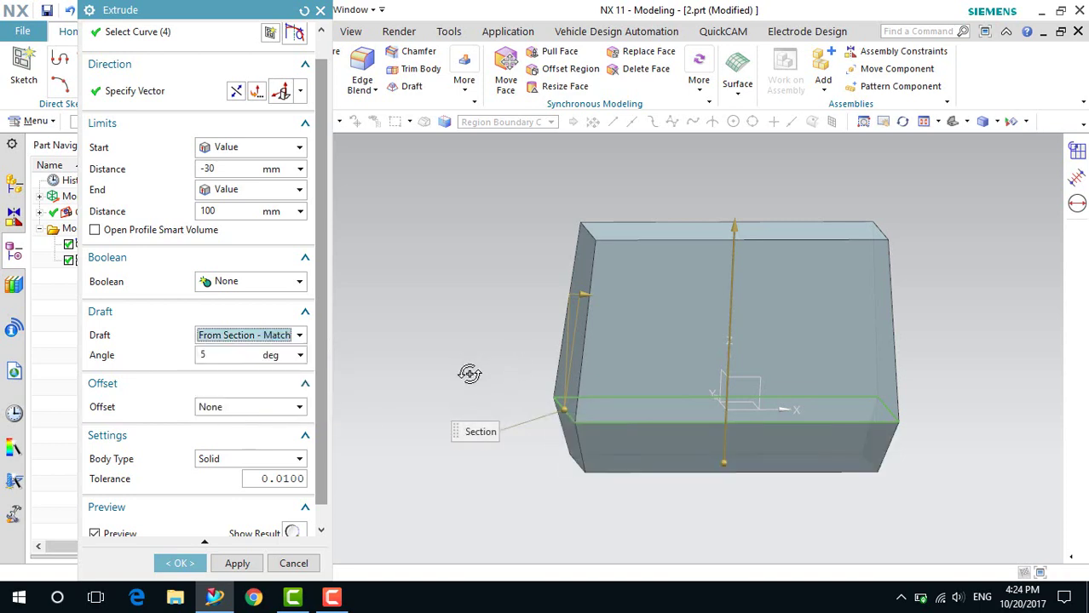
middle_drag(470, 374, 461, 397)
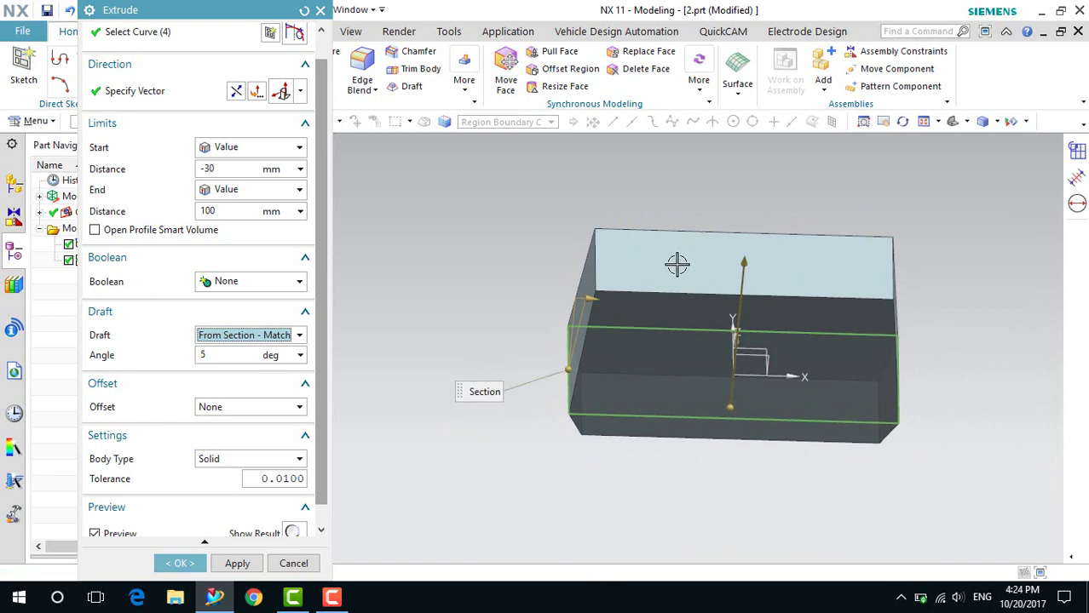
Set the matched-ends draft's angle to 10 degrees
click(199, 360)
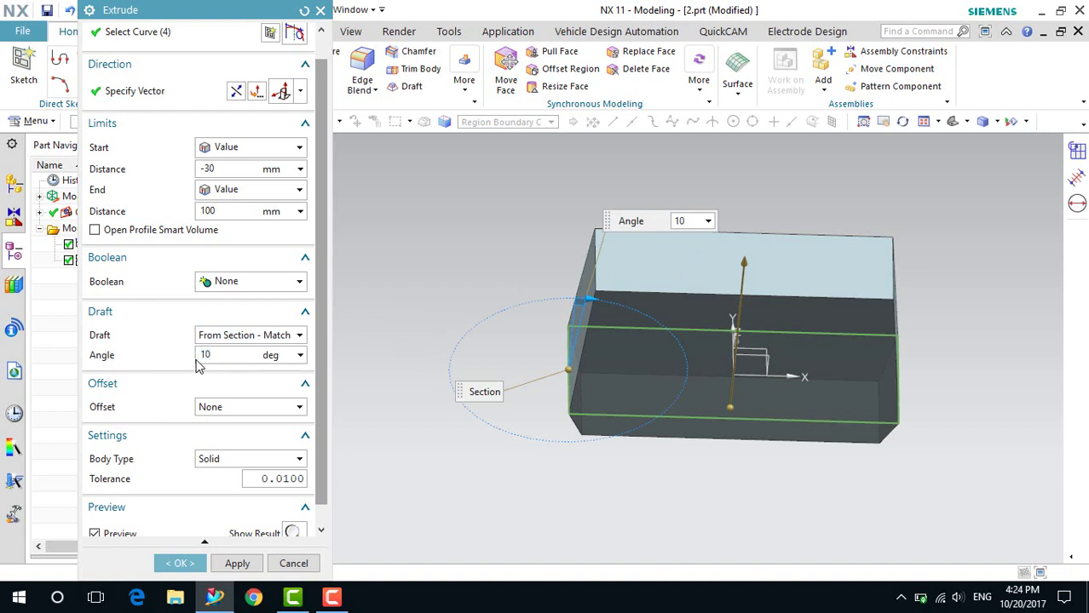
text(10)
key(Return)
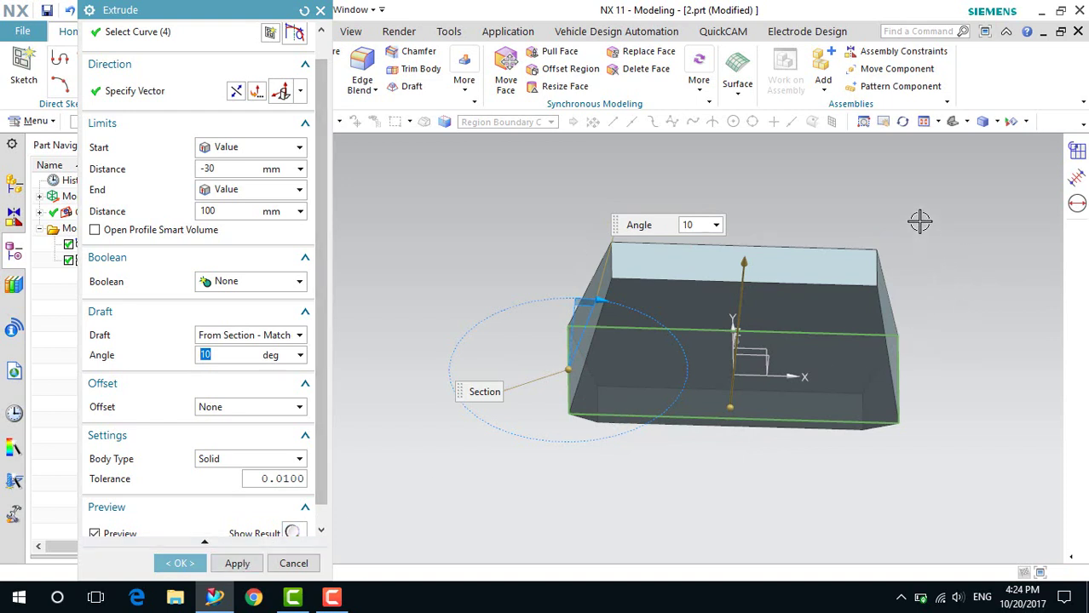
Switch the display to Face Analysis and compare the block's two end outlines in a plan view and at an angle
right_drag(922, 223, 944, 249)
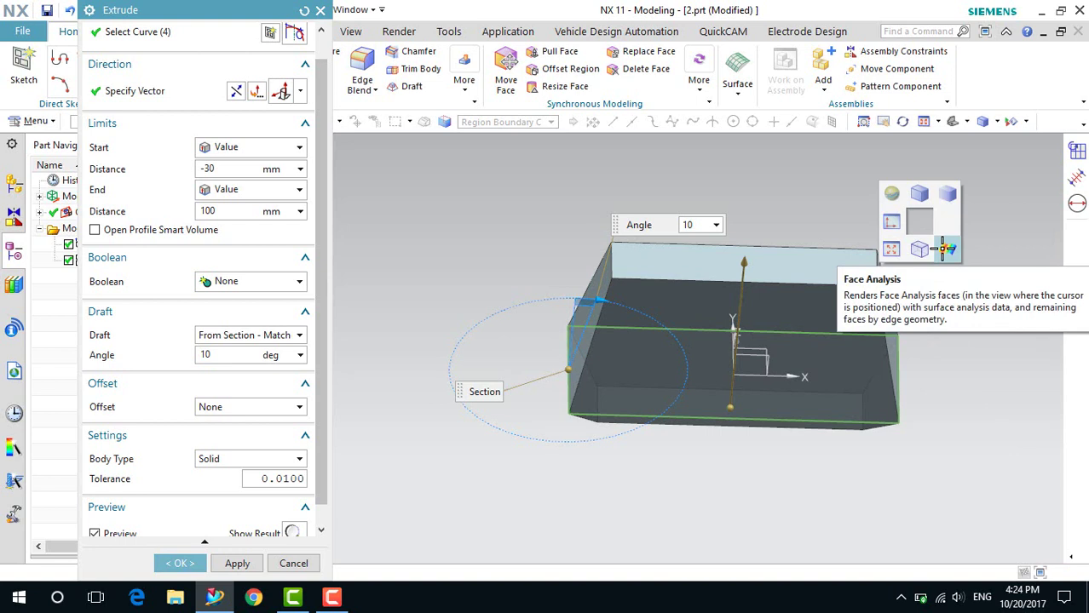
right_drag(944, 249, 943, 248)
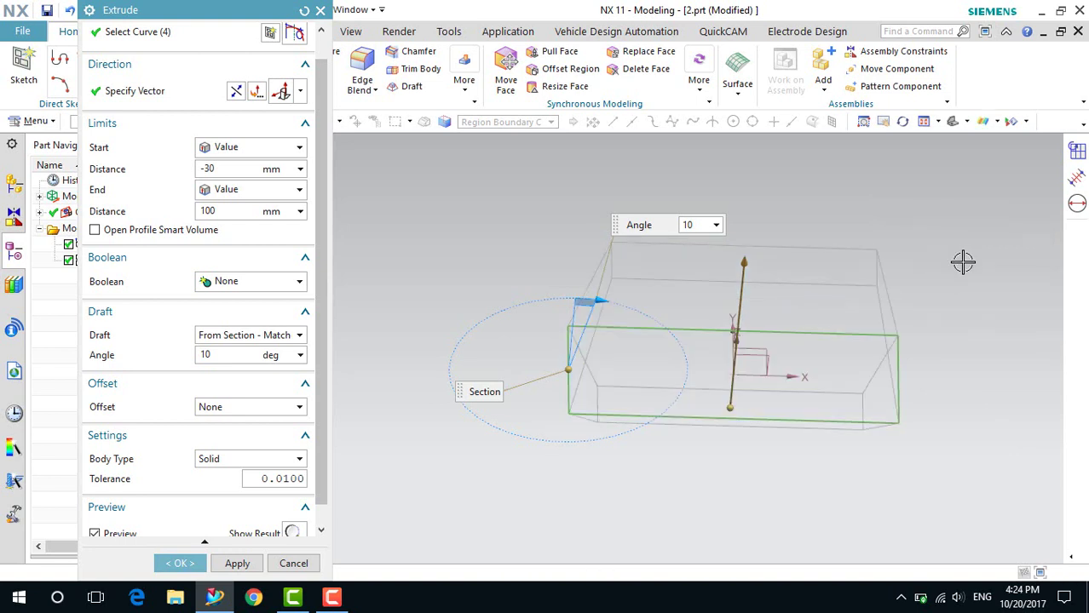
middle_drag(963, 262, 932, 222)
right_drag(932, 222, 913, 223)
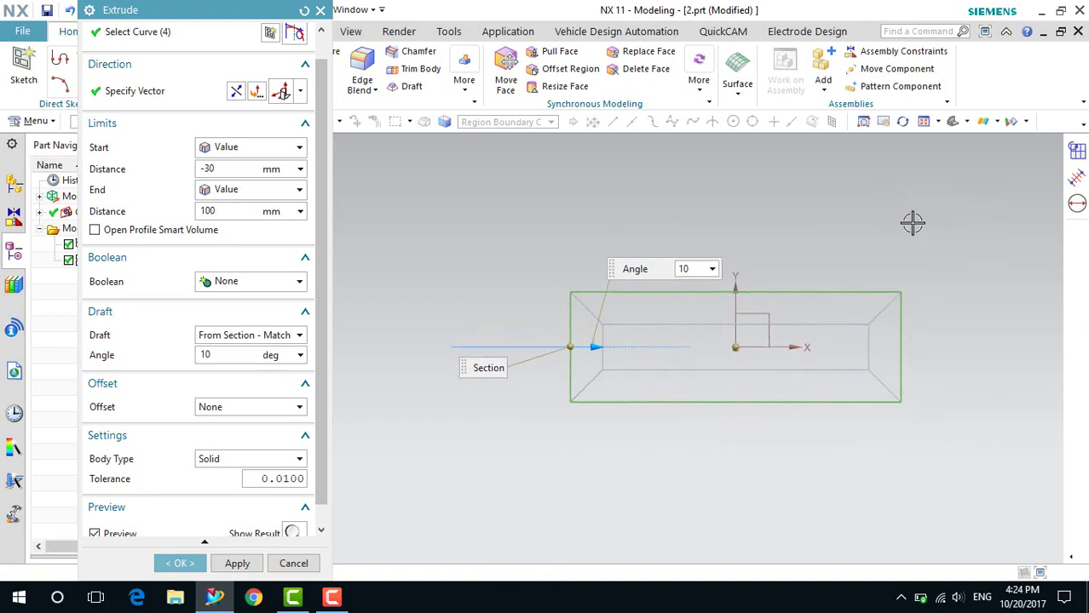
middle_drag(962, 404, 800, 403)
middle_drag(863, 452, 815, 401)
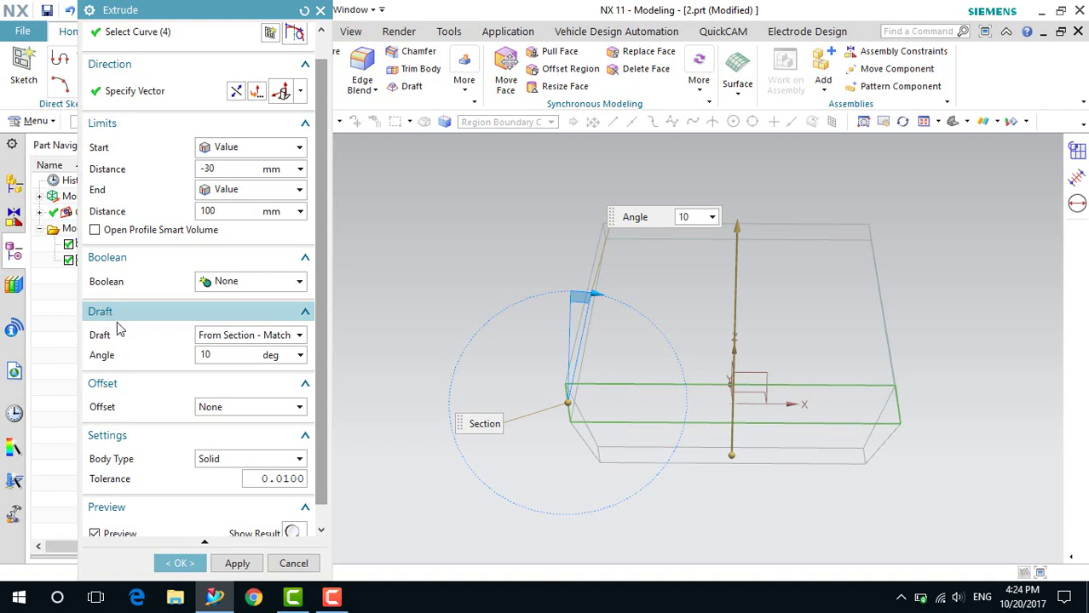
Set the extrusion's draft to None and return the display to shaded with edges
click(228, 343)
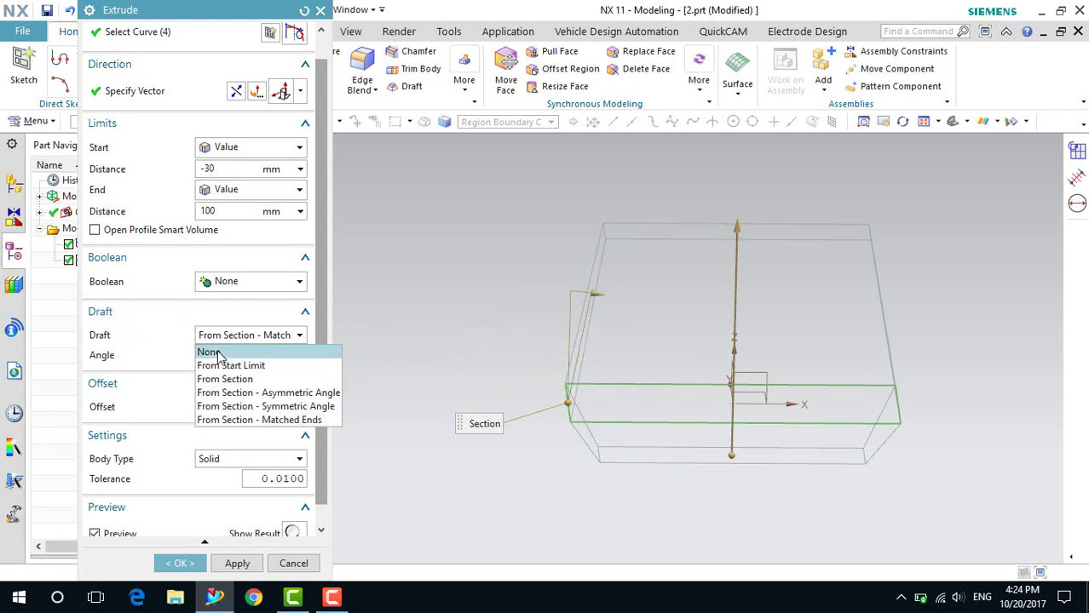
click(212, 350)
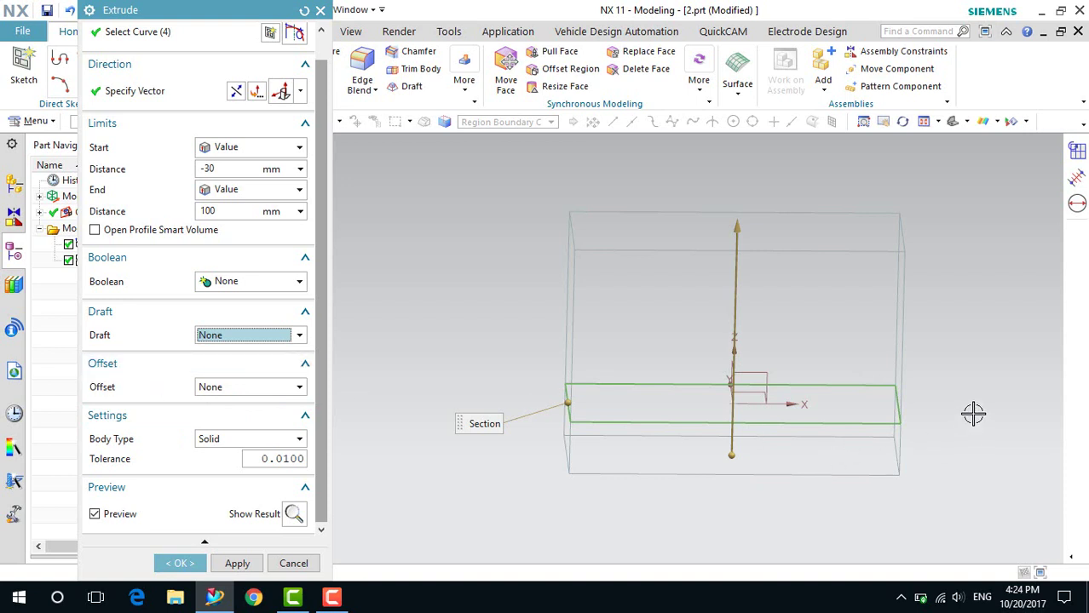
right_drag(972, 414, 973, 391)
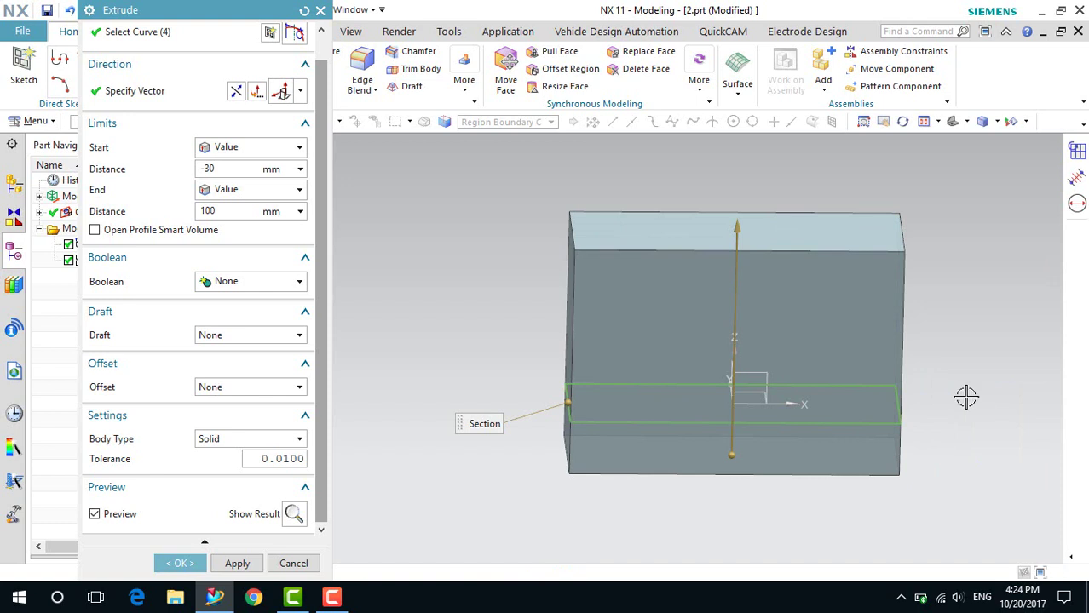
Review the offset options, keep None, and inspect the block against its section outline
click(227, 388)
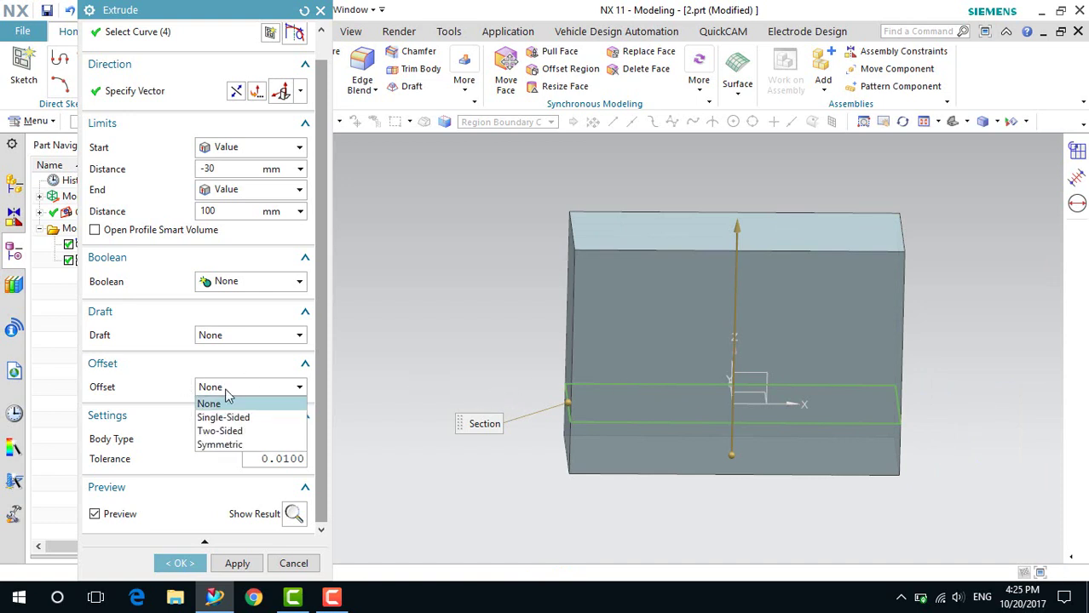
click(225, 406)
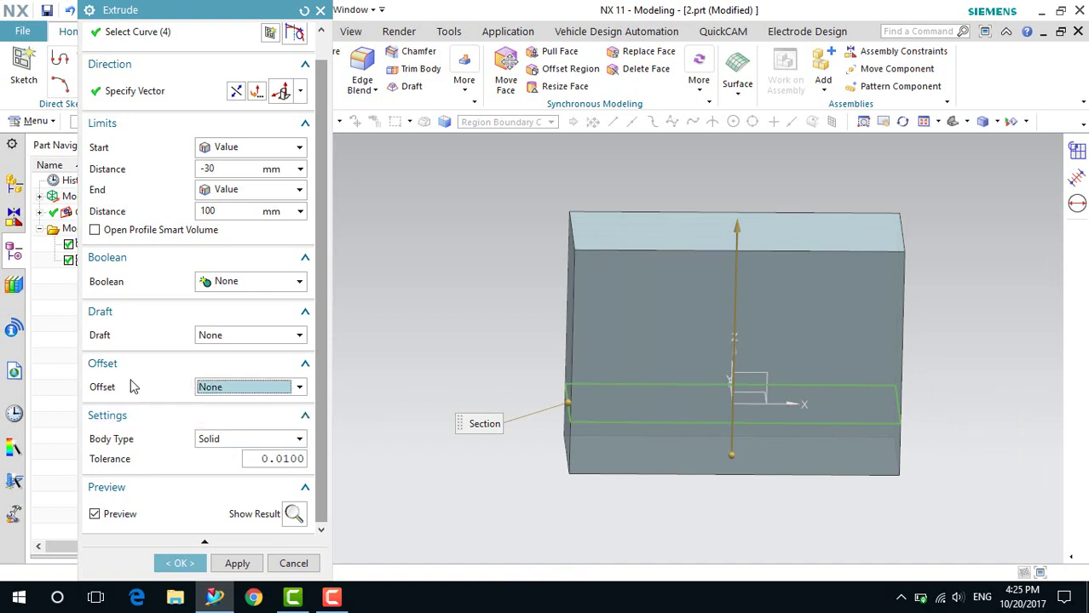
click(220, 389)
click(222, 403)
middle_drag(476, 382, 443, 393)
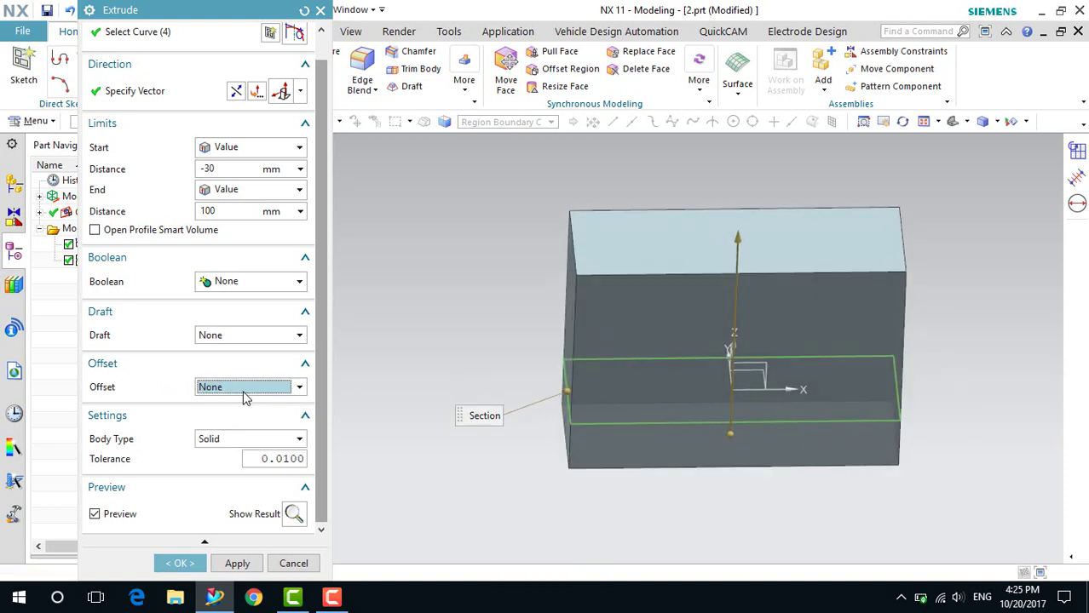
mouse_move(443, 305)
middle_down()
mouse_move(447, 353)
mouse_move(436, 310)
middle_up()
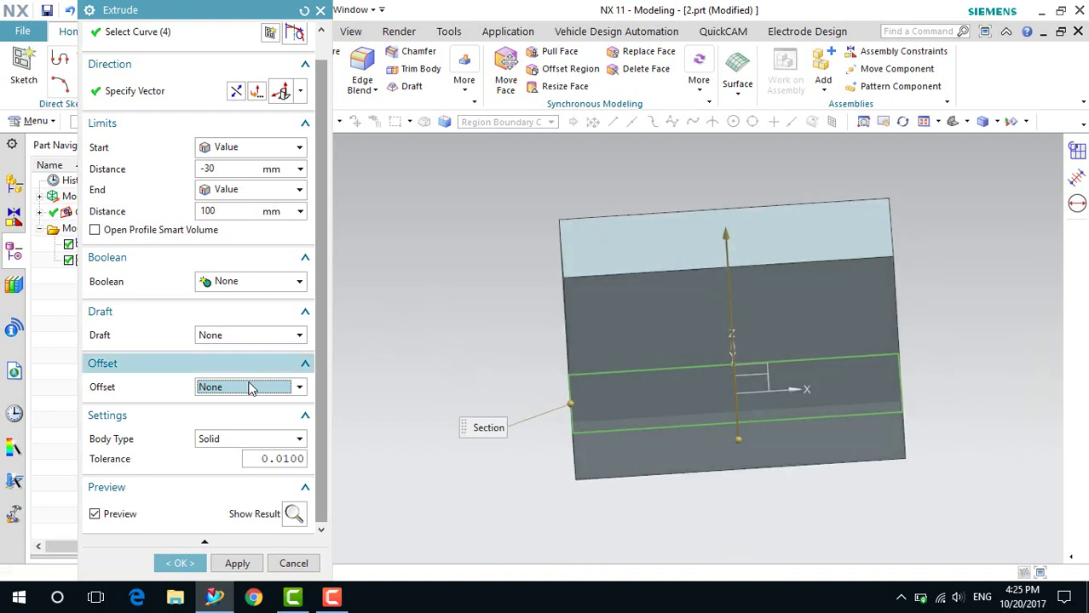
Set the extrusion's offset to Single-Sided and inspect how the block relates to the section outline
click(248, 388)
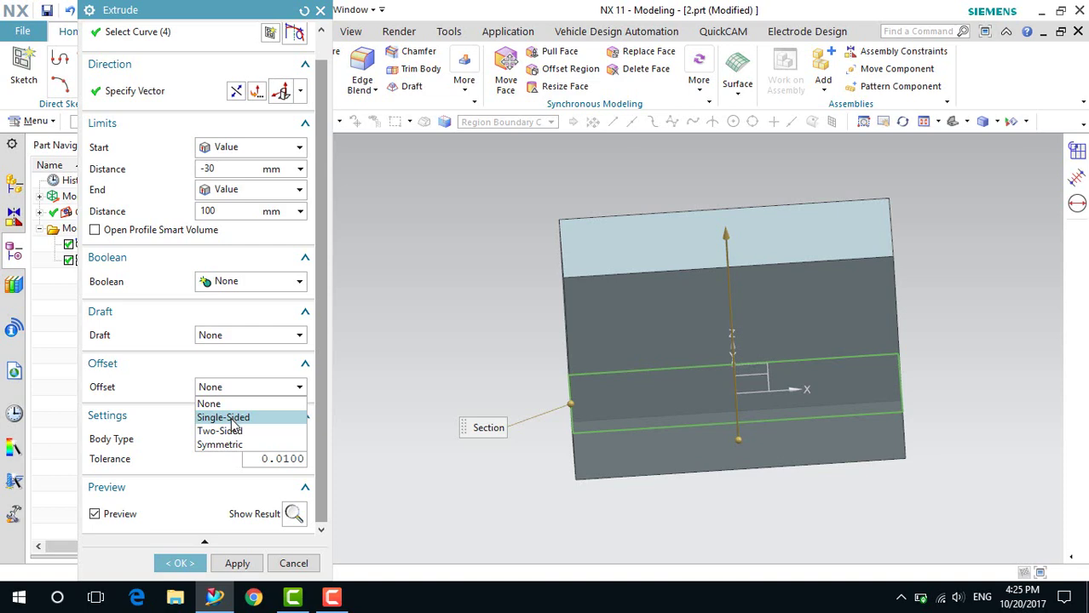
click(235, 418)
middle_drag(984, 404, 958, 454)
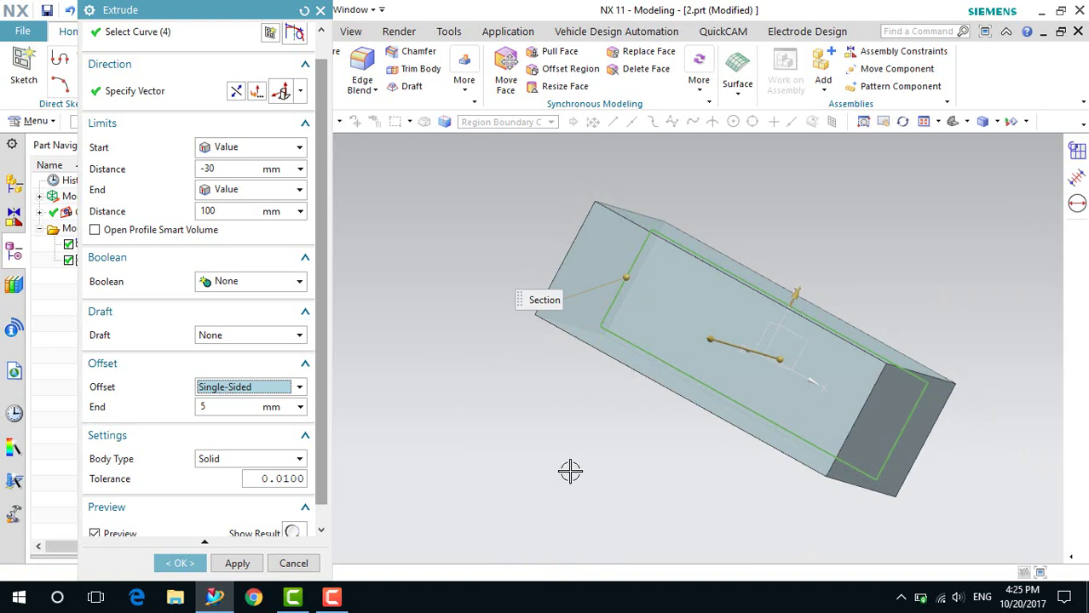
middle_drag(579, 470, 596, 443)
middle_drag(980, 296, 859, 300)
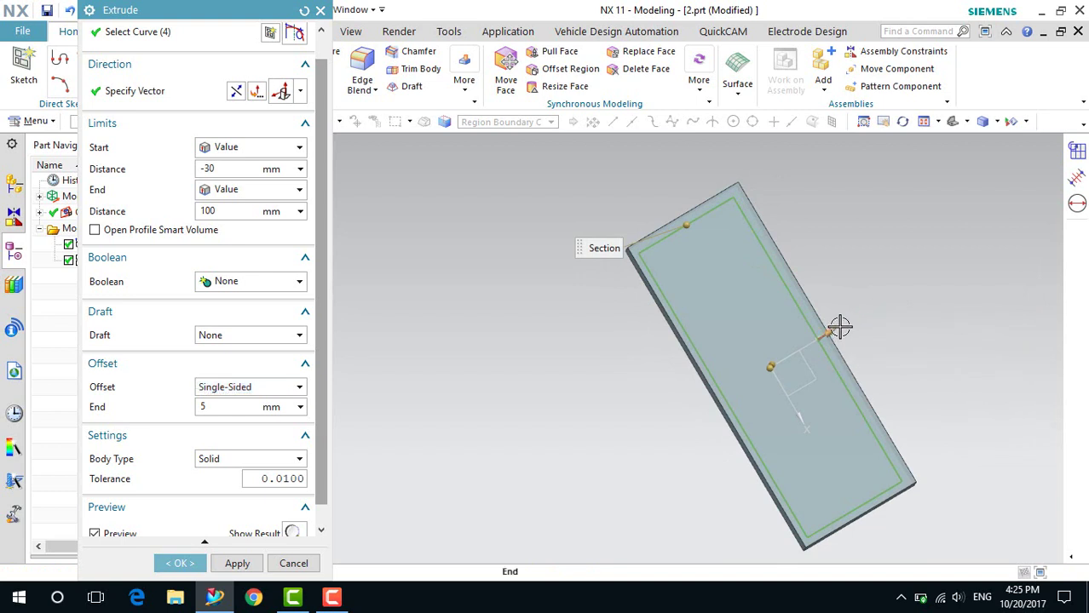
Set the single-sided offset's end value to 10 mm
drag(838, 323, 845, 320)
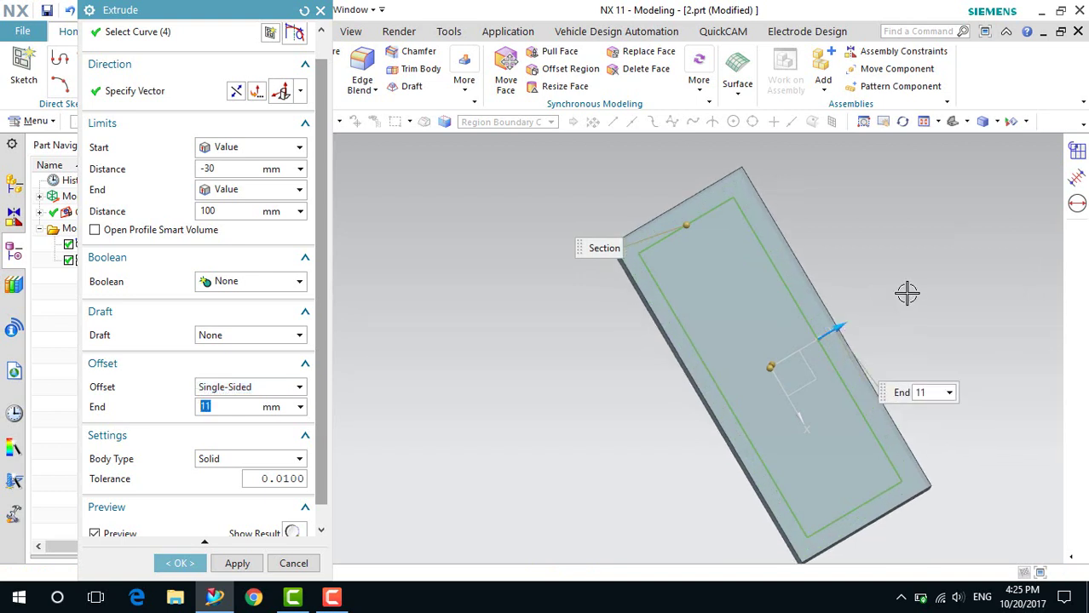
click(912, 397)
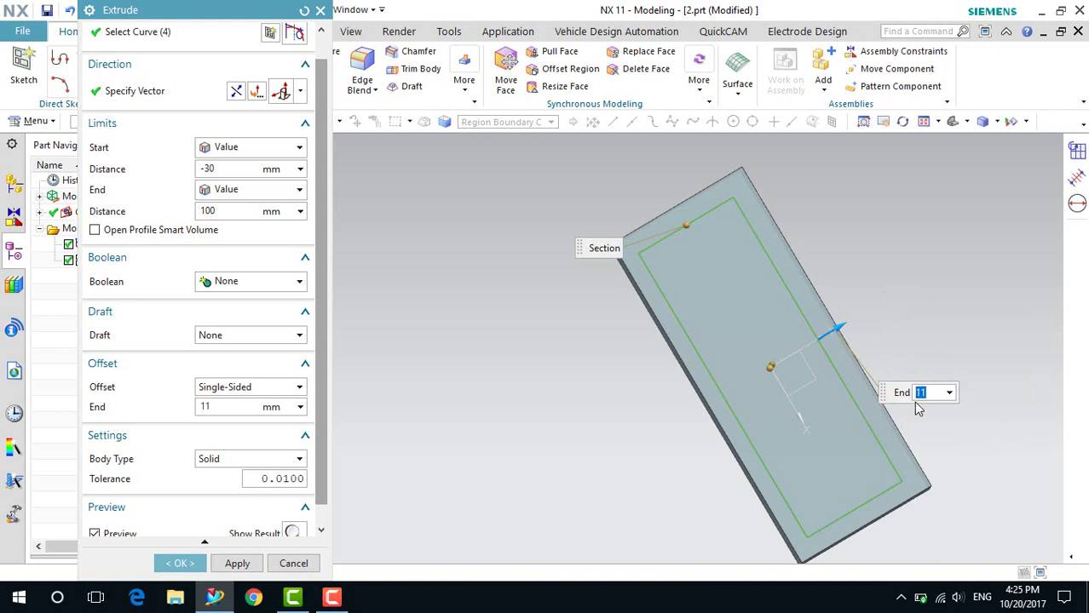
key(Return)
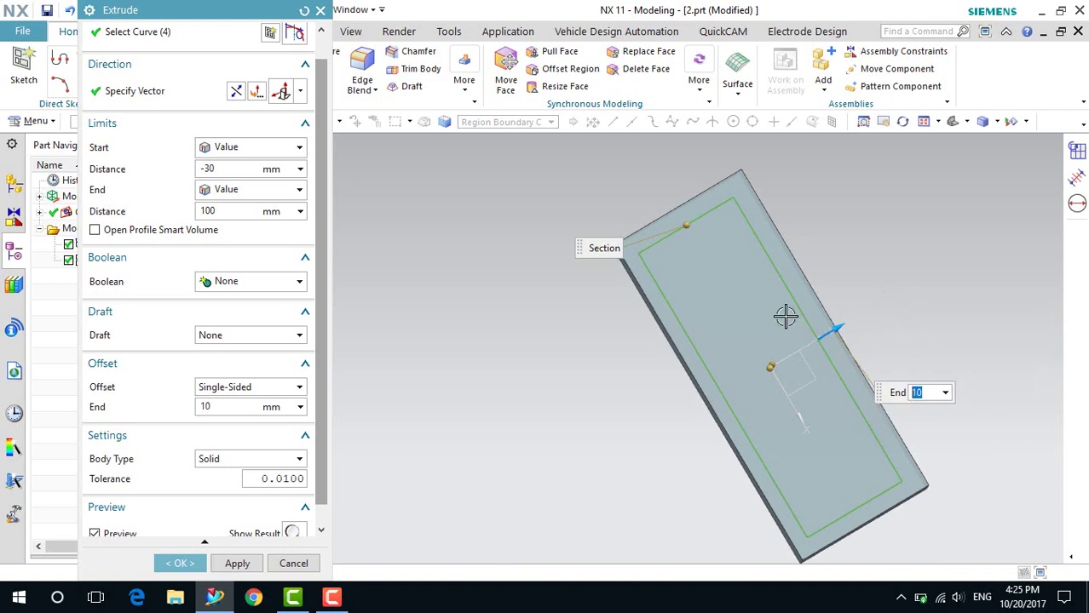
Set the single-sided offset's end to -10 mm, and switch the offset to Two-Sided to inspect the hollow frame against the section outline
drag(843, 322, 815, 341)
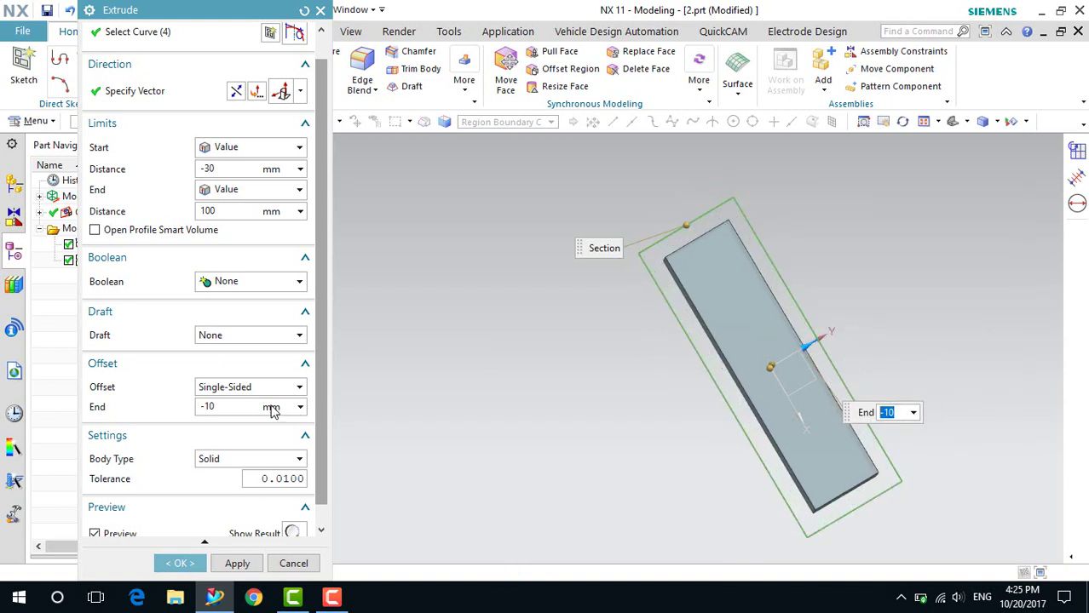
click(238, 389)
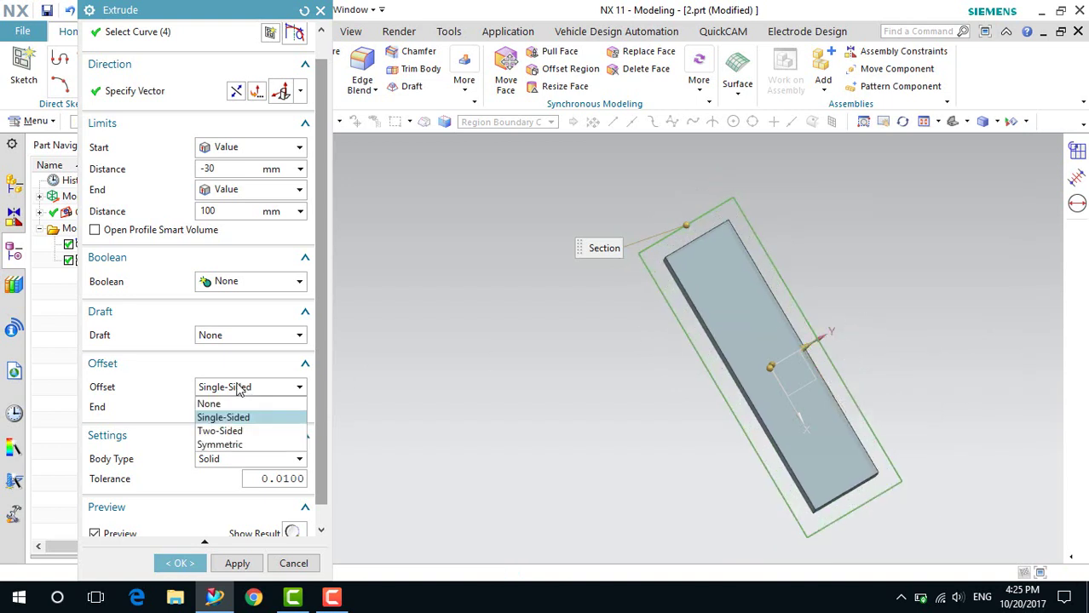
click(235, 433)
scroll(822, 343, up, 5)
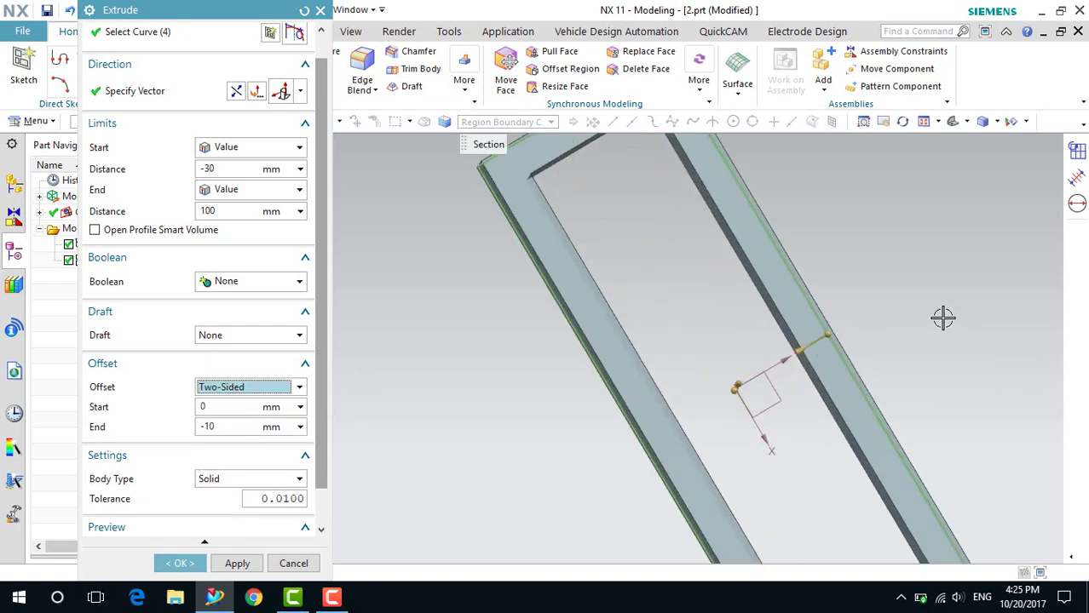
middle_drag(921, 343, 933, 316)
scroll(852, 328, down, 5)
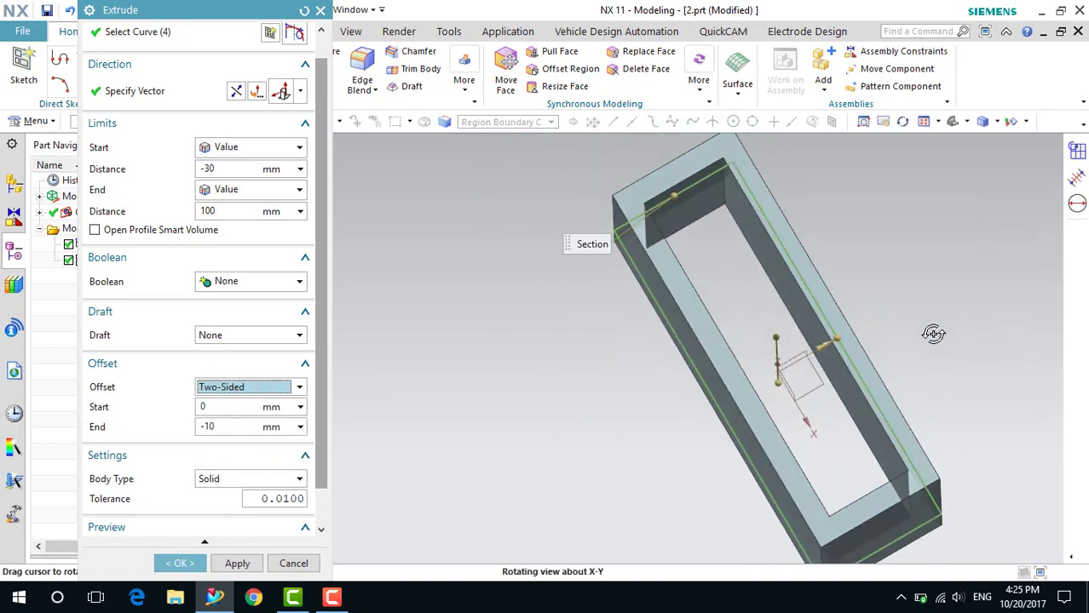
scroll(851, 328, up, 2)
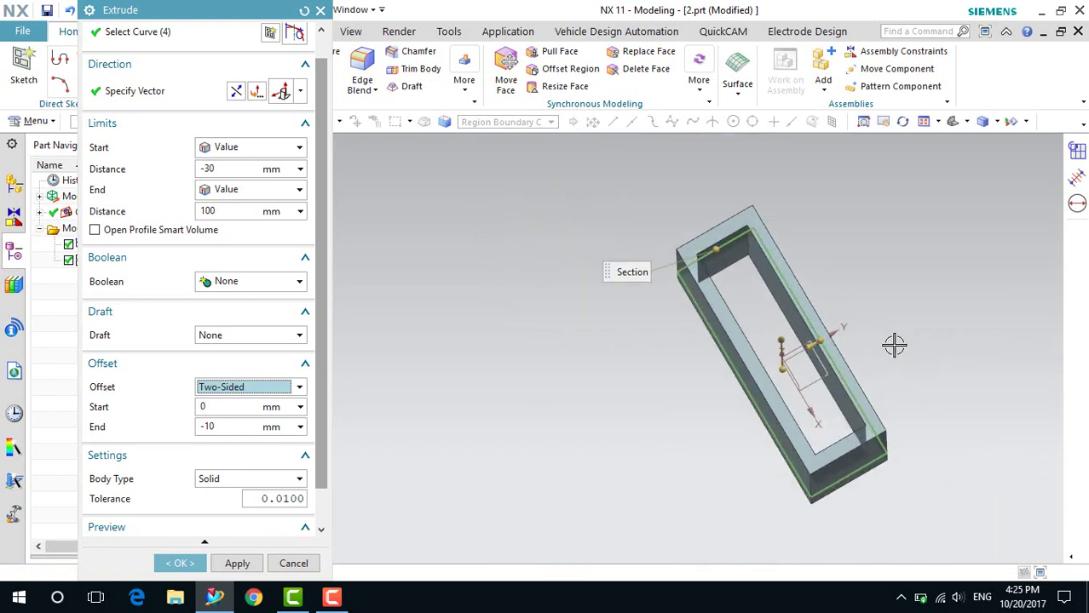
middle_drag(896, 349, 899, 354)
scroll(822, 345, up, 2)
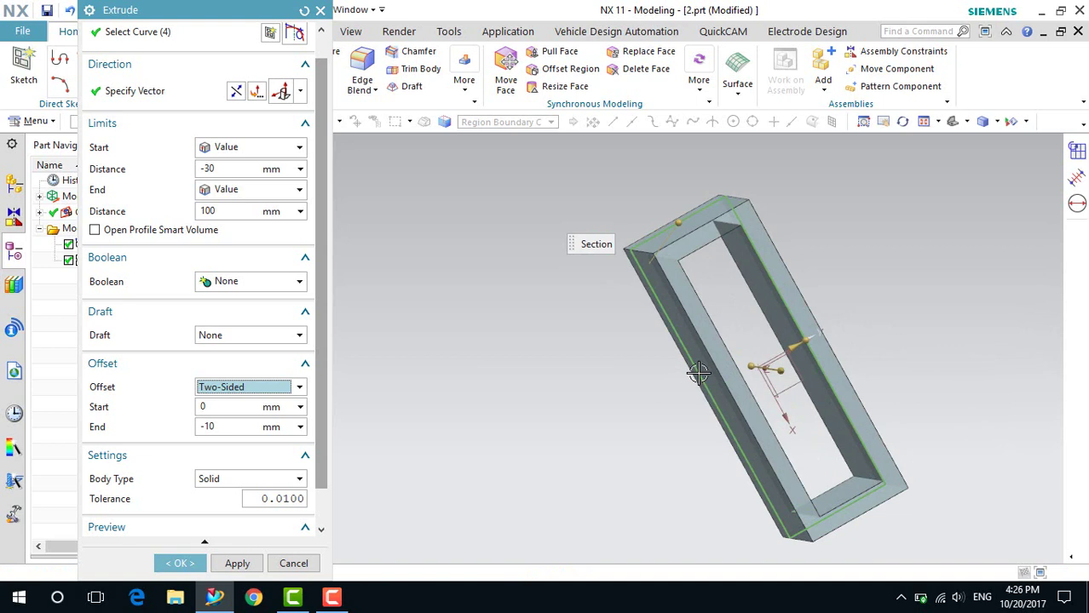
Set the two-sided offset's end to 5 mm and its start to -2 mm, and inspect the wall around the section outline
click(220, 427)
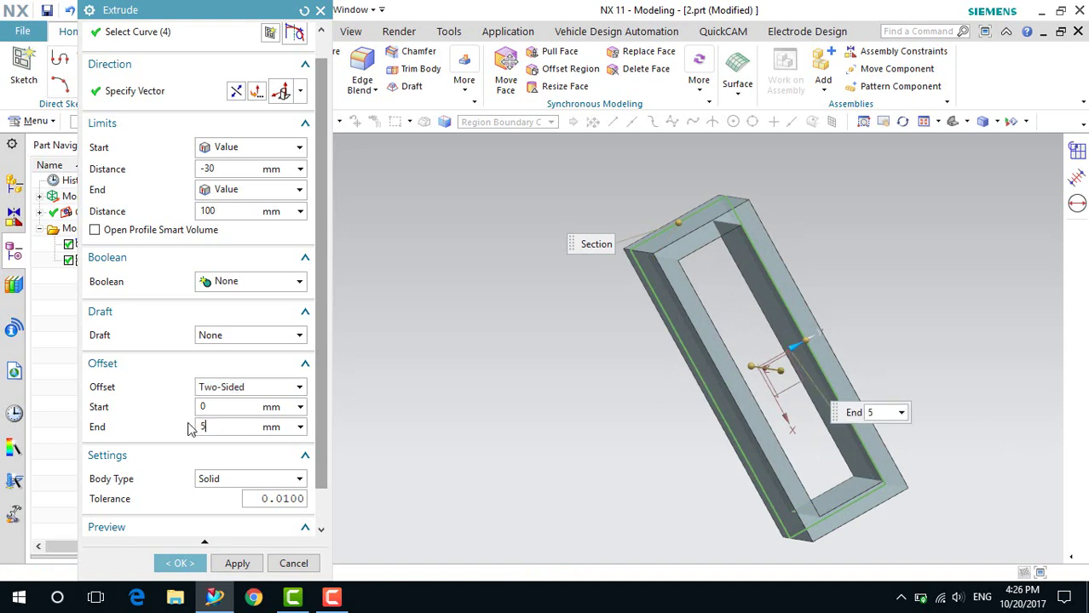
key(Return)
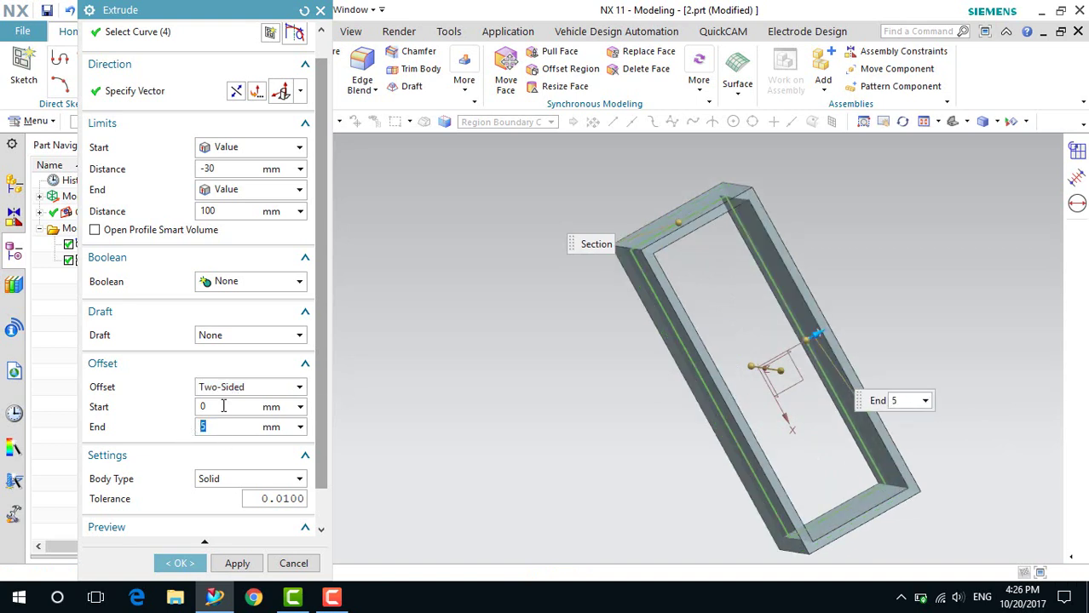
click(224, 407)
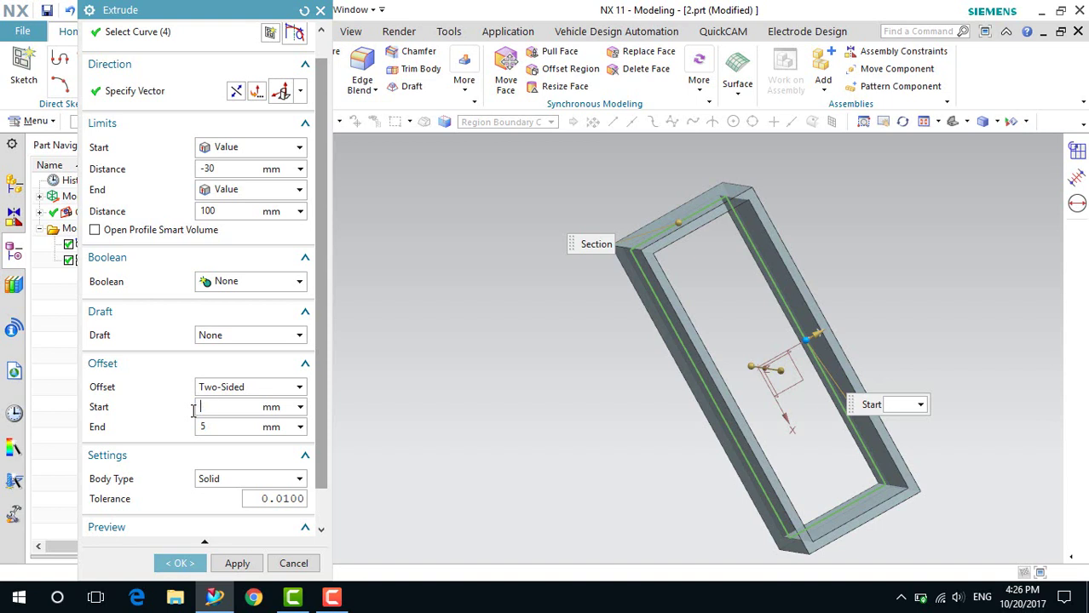
text(-2)
key(Return)
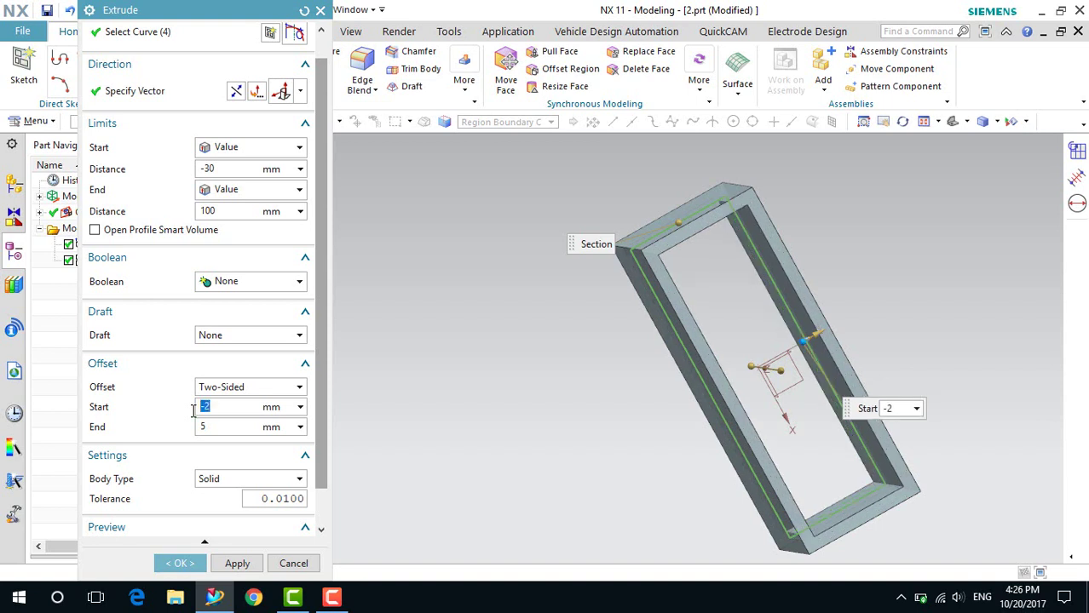
mouse_move(894, 325)
middle_down()
mouse_move(884, 325)
mouse_move(926, 333)
mouse_move(884, 336)
middle_up()
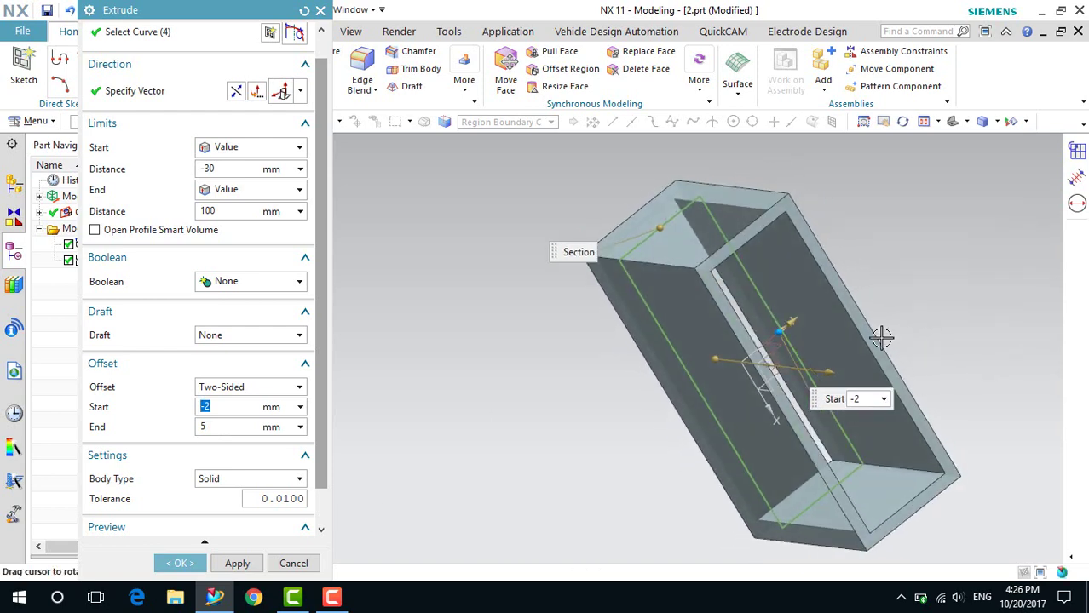
Switch the extrusion's offset to Symmetric and inspect the wall on both sides of the section outline from above
click(251, 388)
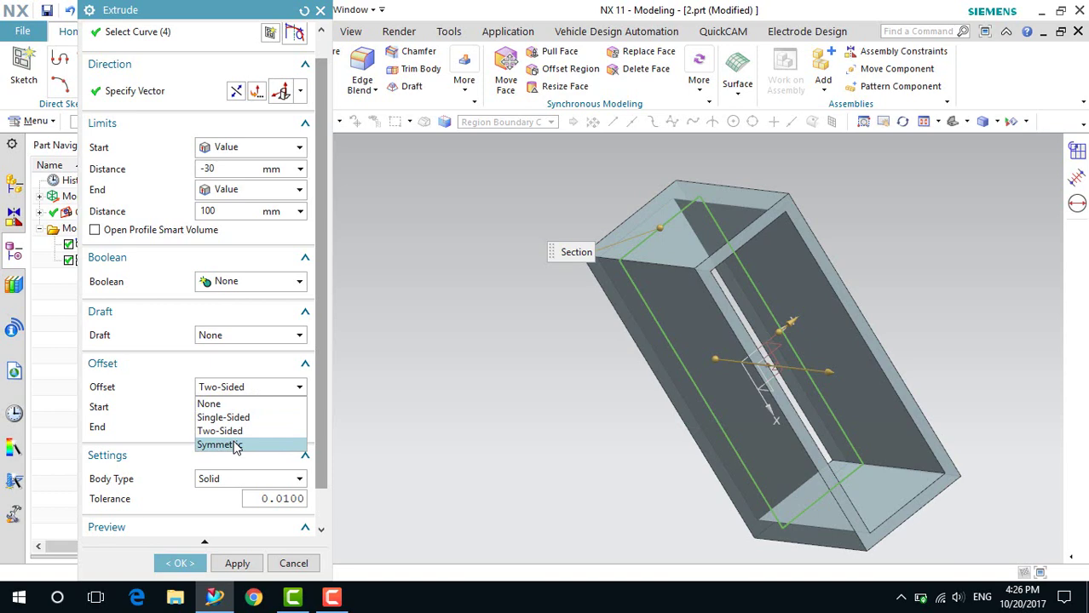
click(220, 445)
mouse_move(914, 295)
middle_down()
mouse_move(897, 290)
mouse_move(912, 285)
mouse_move(901, 304)
mouse_move(914, 301)
mouse_move(899, 291)
mouse_move(874, 309)
mouse_move(911, 301)
mouse_move(900, 287)
mouse_move(909, 298)
middle_up()
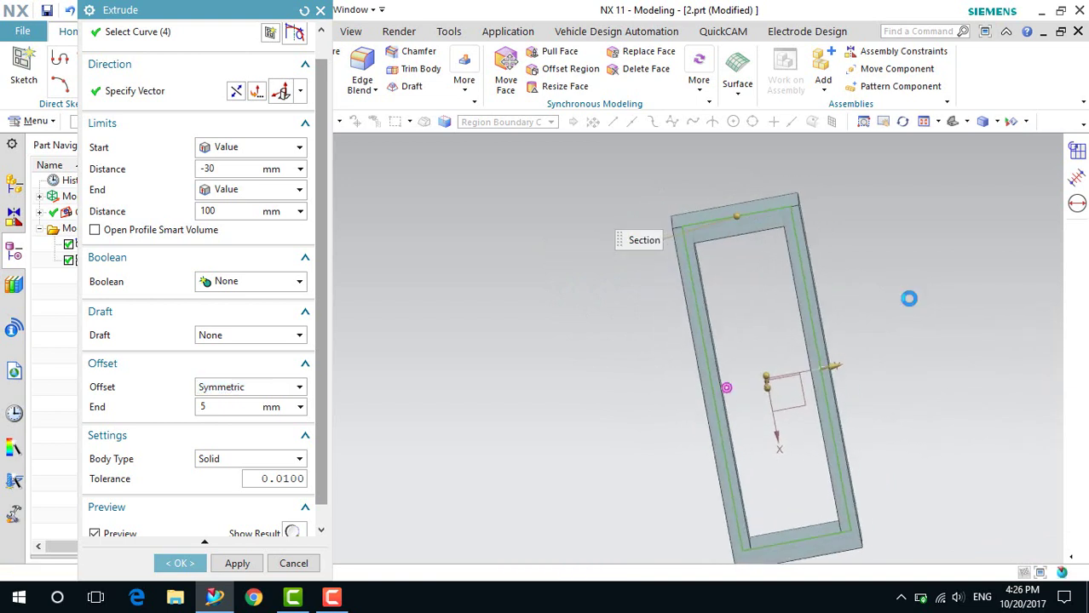
key(F8)
scroll(852, 311, up, 2)
scroll(841, 301, down, 2)
scroll(827, 300, up, 1)
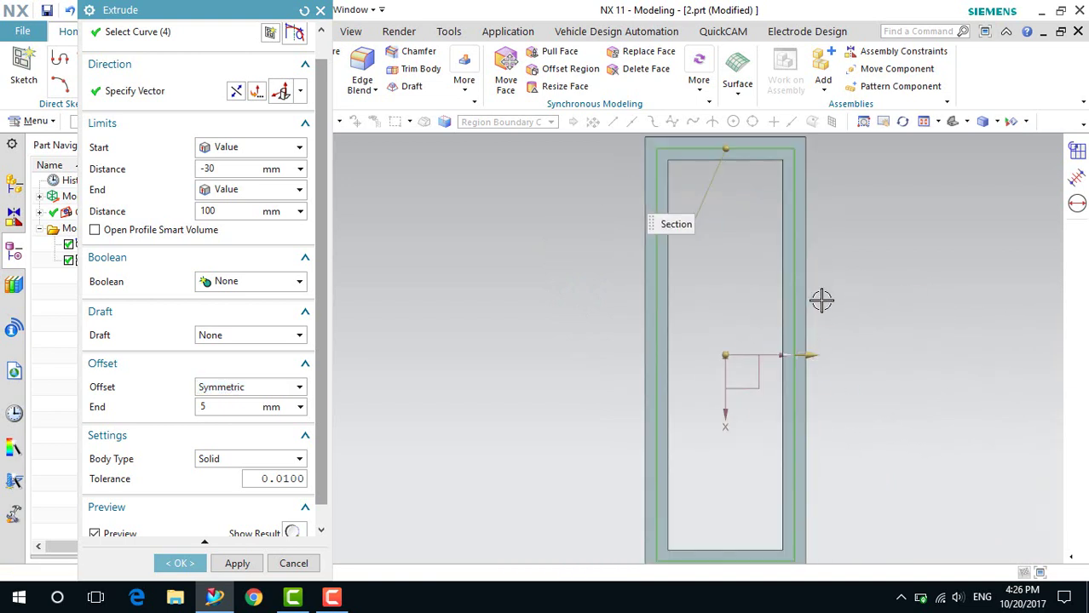
mouse_move(865, 408)
middle_down()
mouse_move(872, 375)
mouse_move(870, 398)
middle_up()
key(F8)
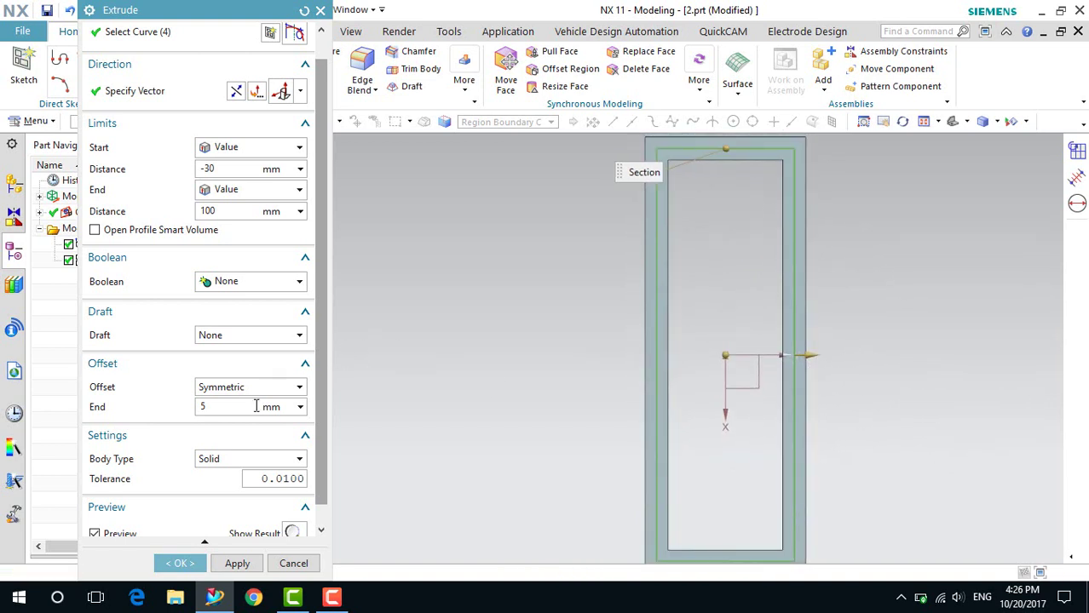
Set the symmetric offset's end value to 10 mm and inspect the wall thickness on both sides of the outline
scroll(819, 338, up, 2)
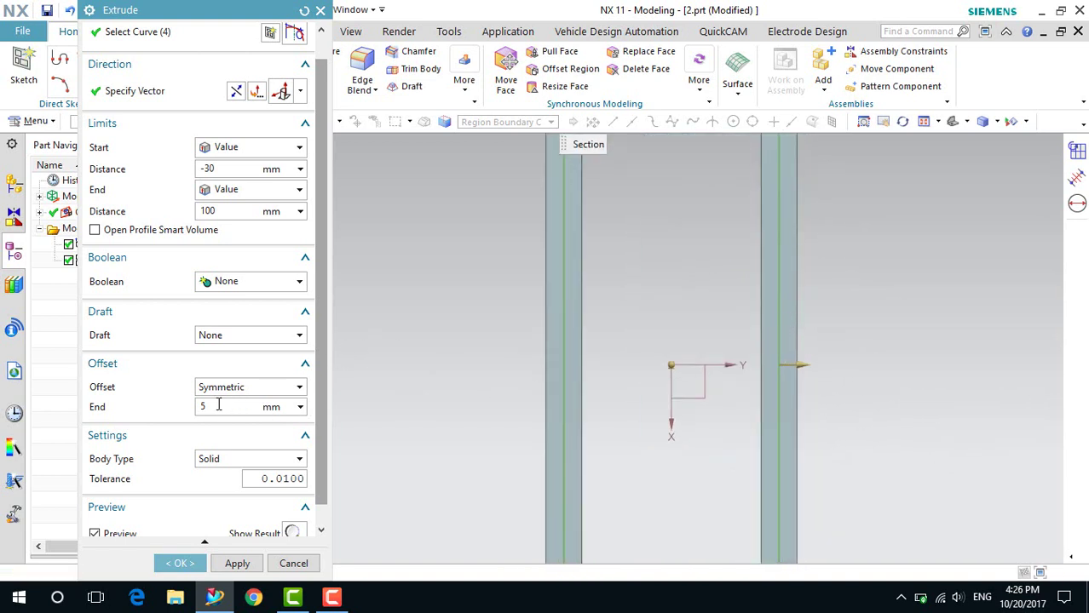
drag(218, 405, 177, 415)
key(Return)
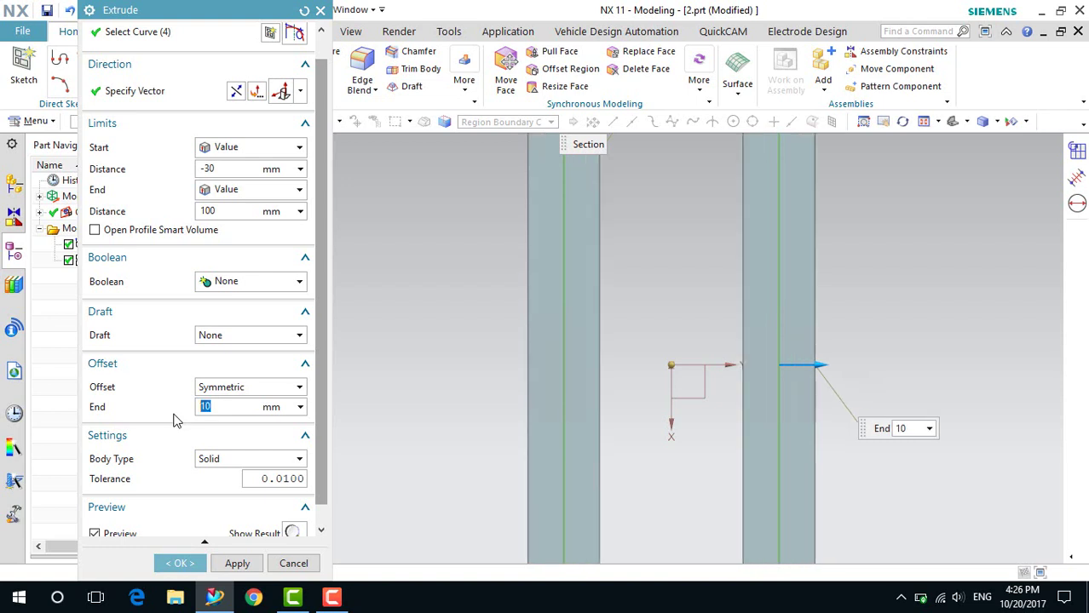
scroll(706, 445, down, 3)
scroll(673, 481, up, 2)
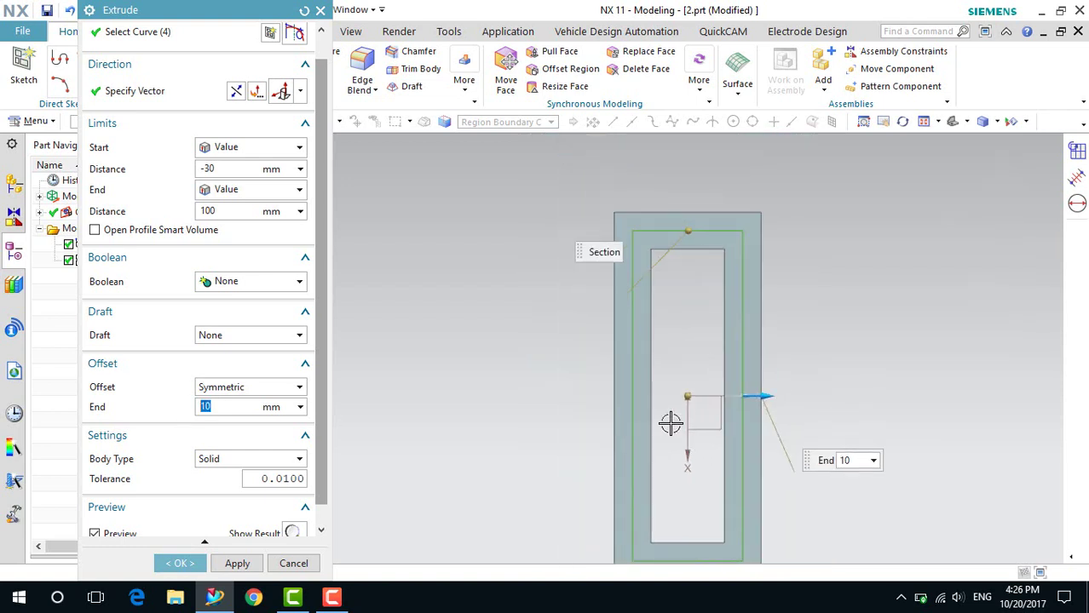
scroll(648, 452, down, 3)
scroll(673, 437, up, 1)
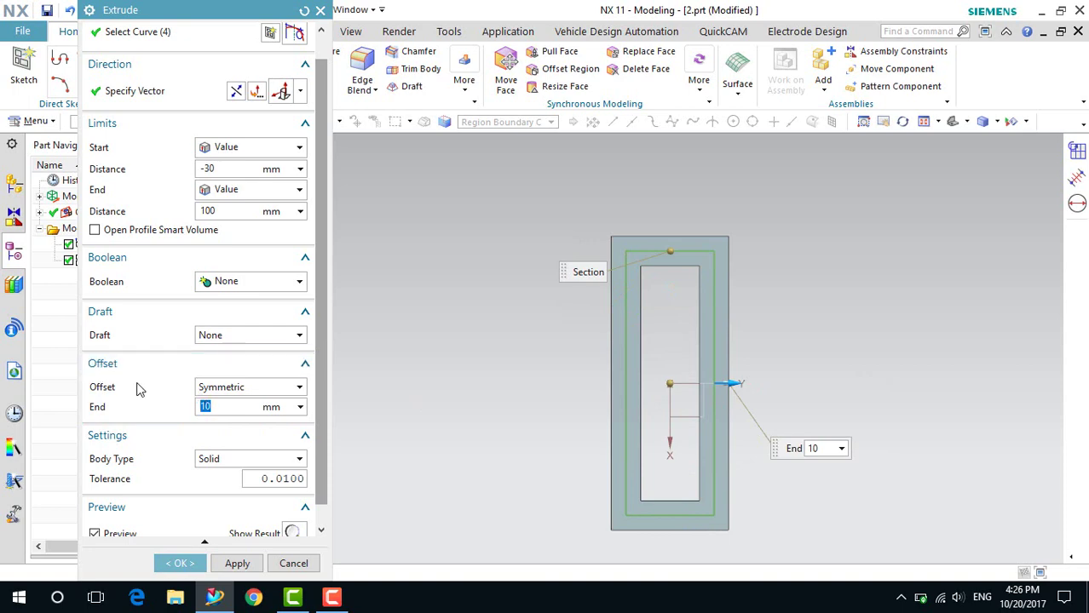
Set the extrusion's offset back to None and view the block in a tilted orientation
click(224, 391)
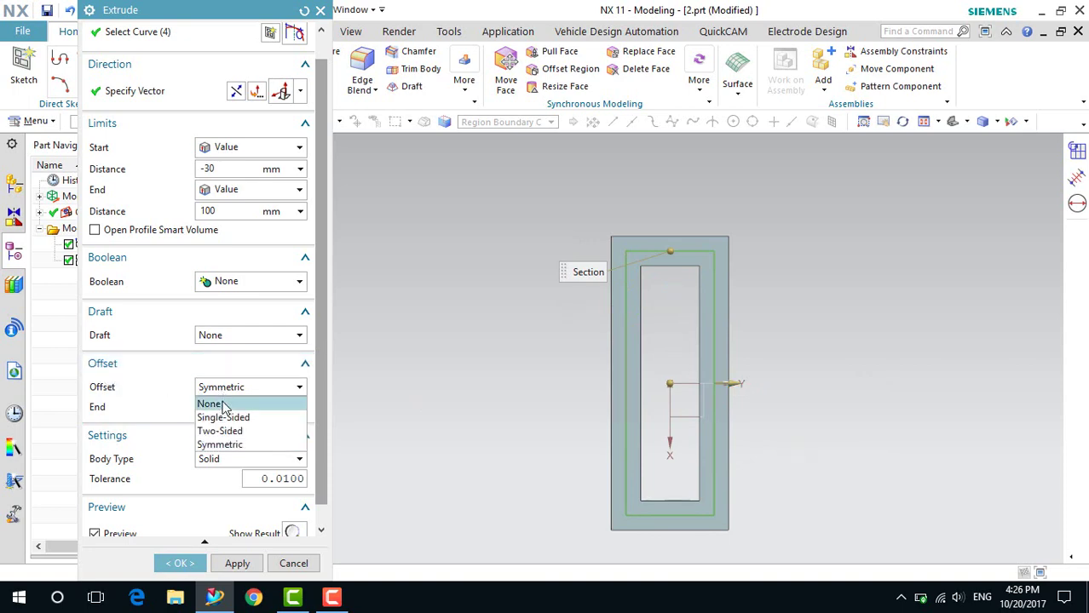
click(223, 405)
middle_drag(588, 503, 588, 400)
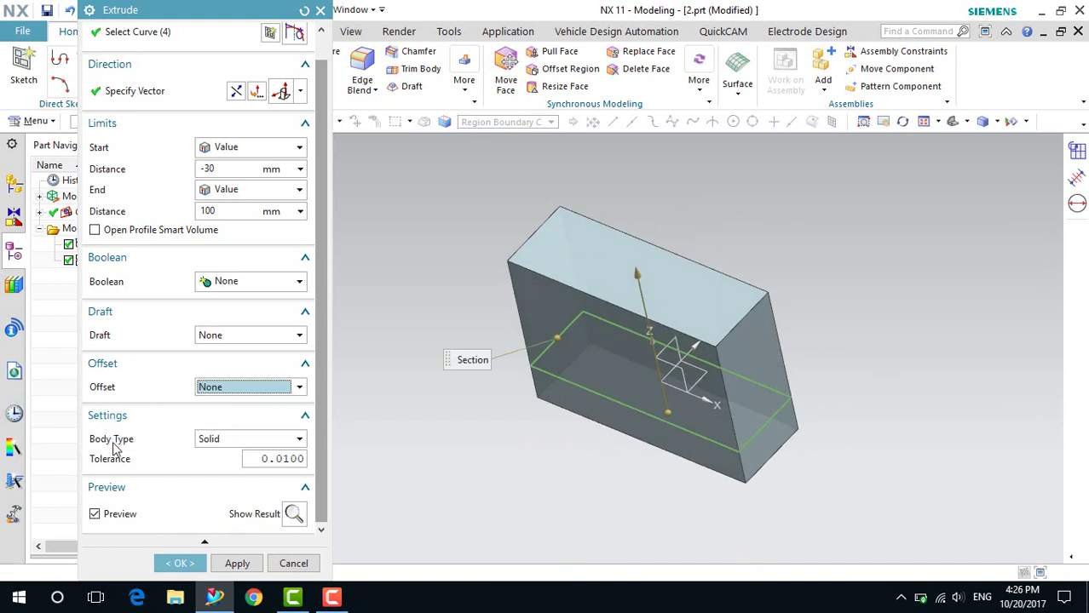
Review the body type options, keep Solid, and inspect the closed block from several angles
click(225, 439)
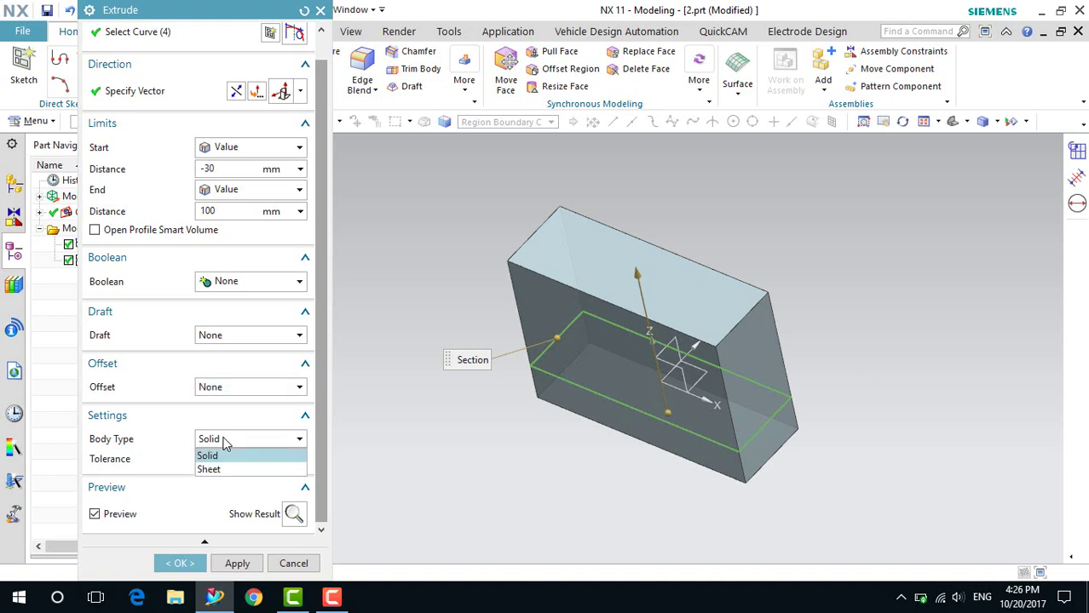
click(215, 457)
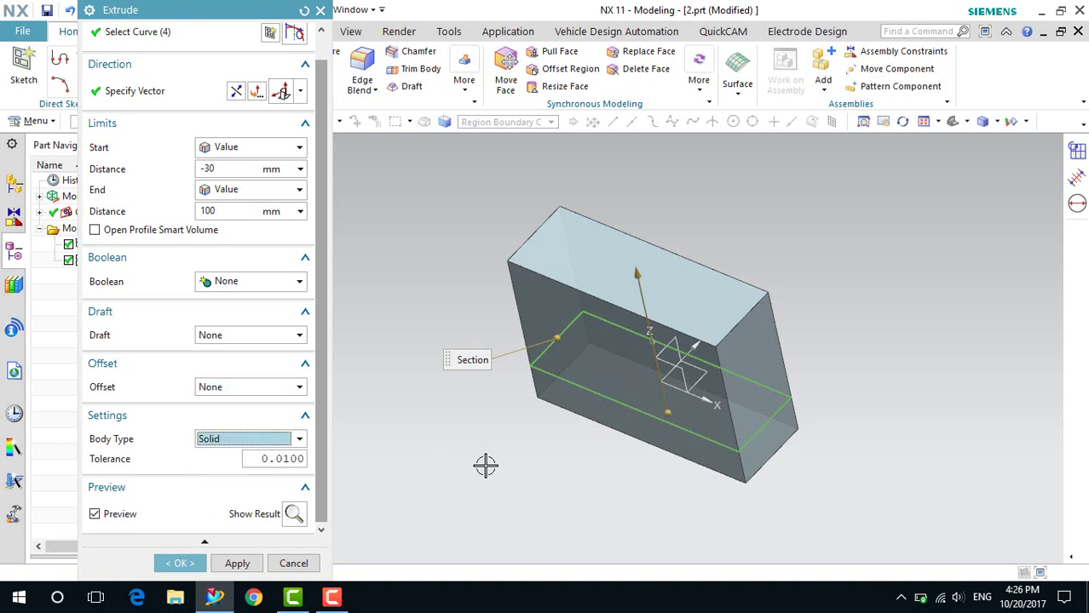
middle_drag(485, 465, 512, 423)
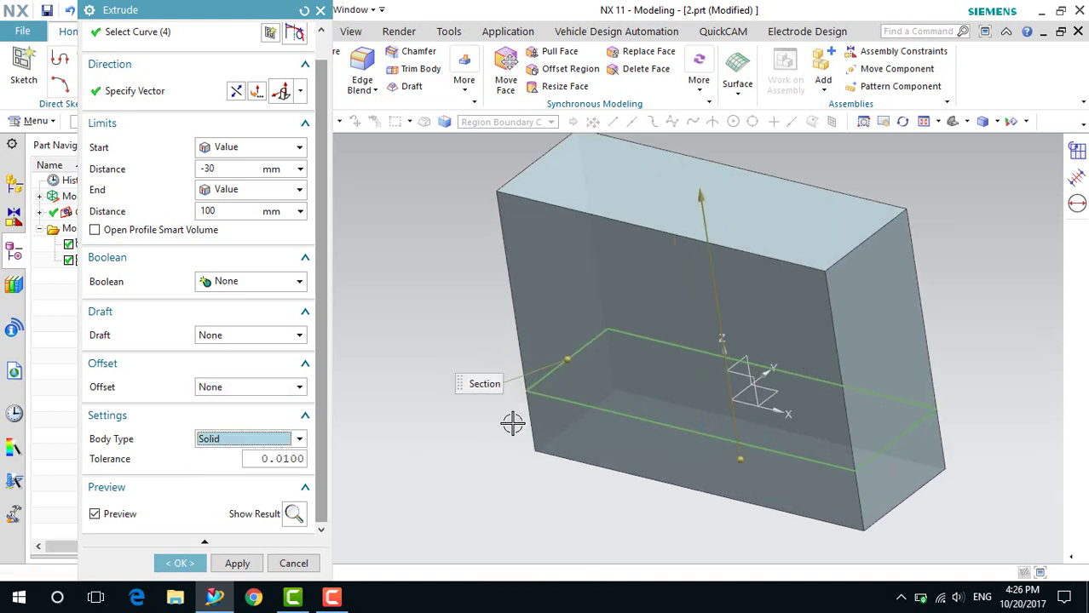
click(228, 442)
click(213, 457)
middle_drag(445, 457, 546, 494)
scroll(652, 331, up, 3)
scroll(652, 332, down, 4)
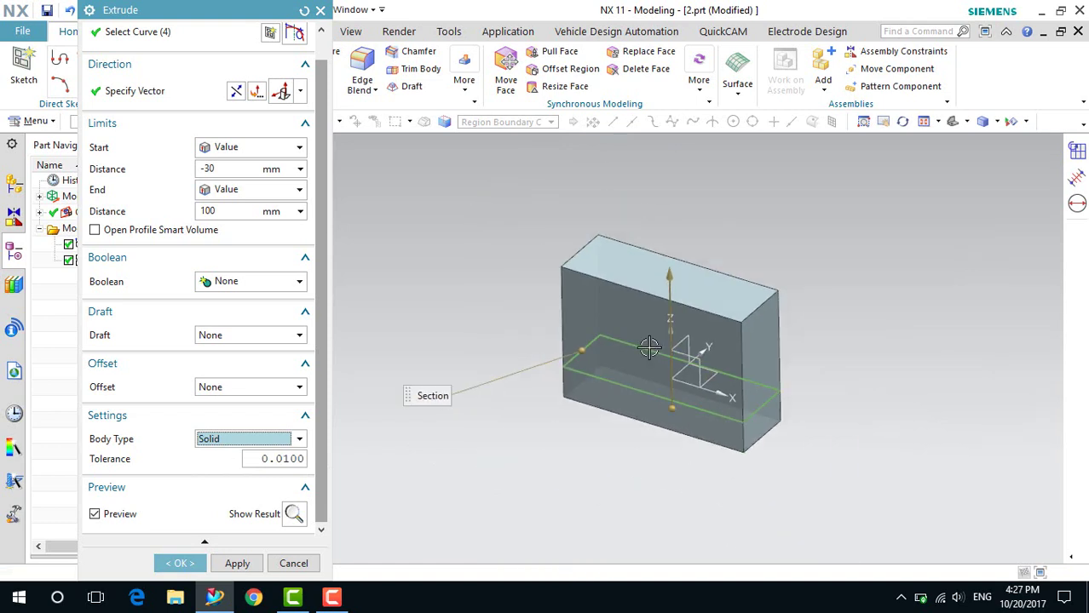
scroll(652, 331, up, 1)
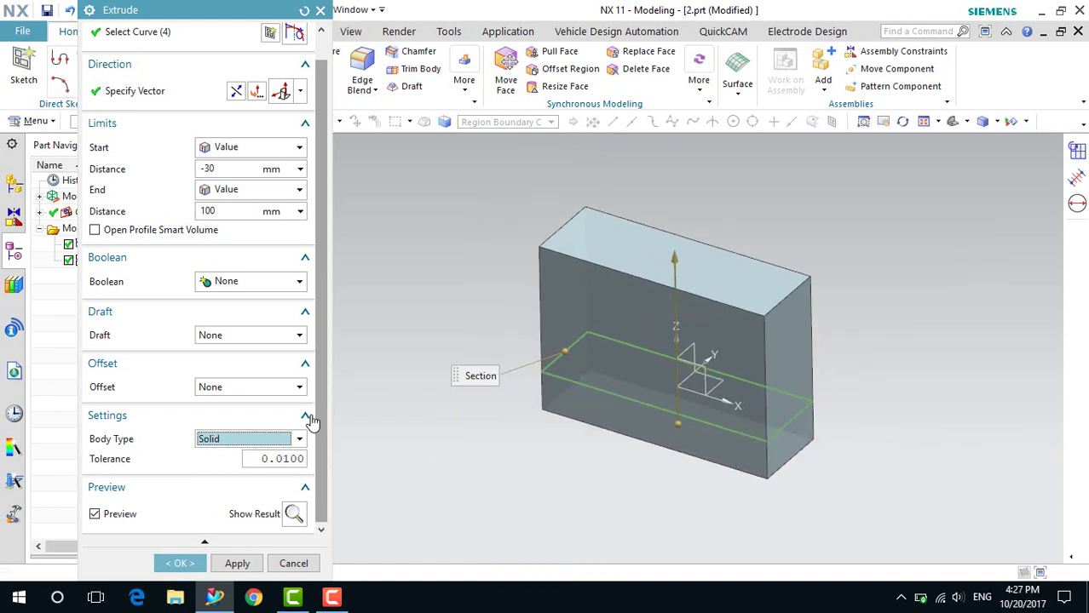
Set the extrusion's body type to Sheet and inspect the open ends of the surface body
click(204, 440)
click(220, 468)
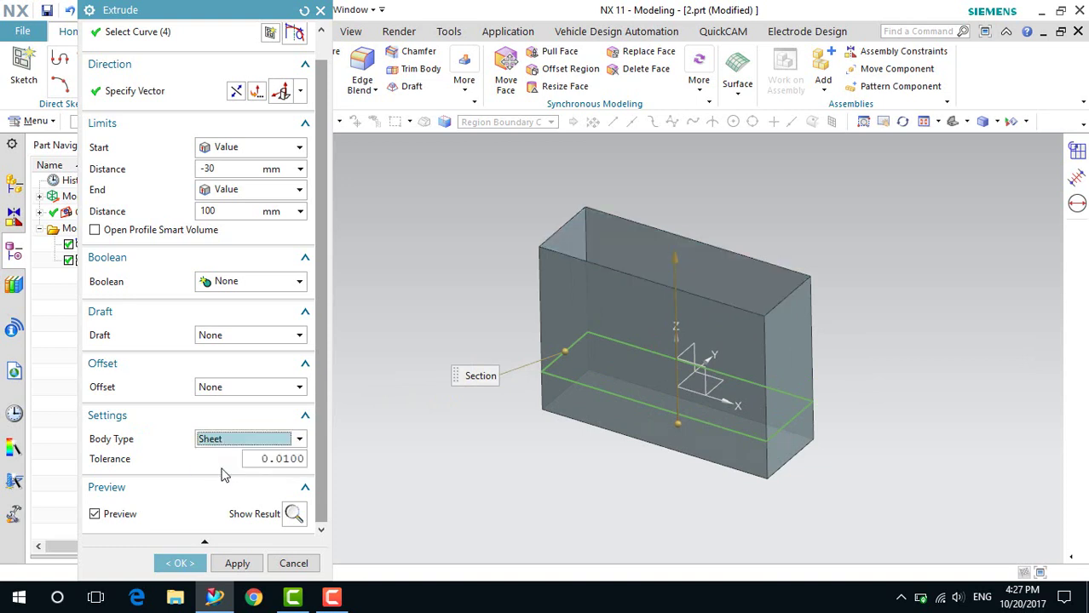
middle_drag(549, 498, 581, 462)
scroll(722, 268, up, 2)
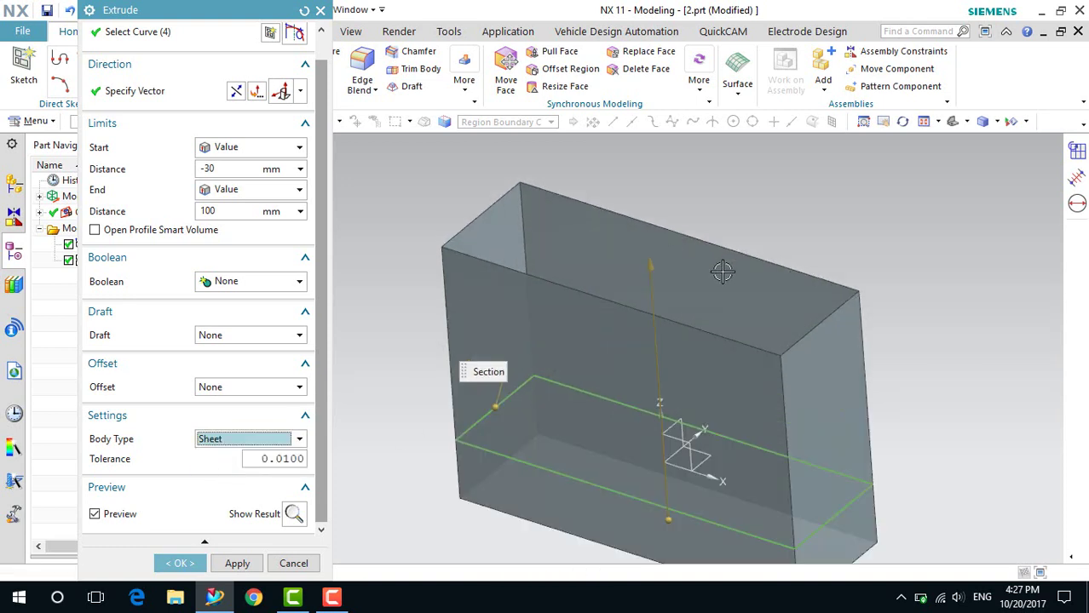
scroll(871, 317, down, 3)
mouse_move(871, 317)
middle_down()
mouse_move(861, 338)
mouse_move(873, 311)
middle_up()
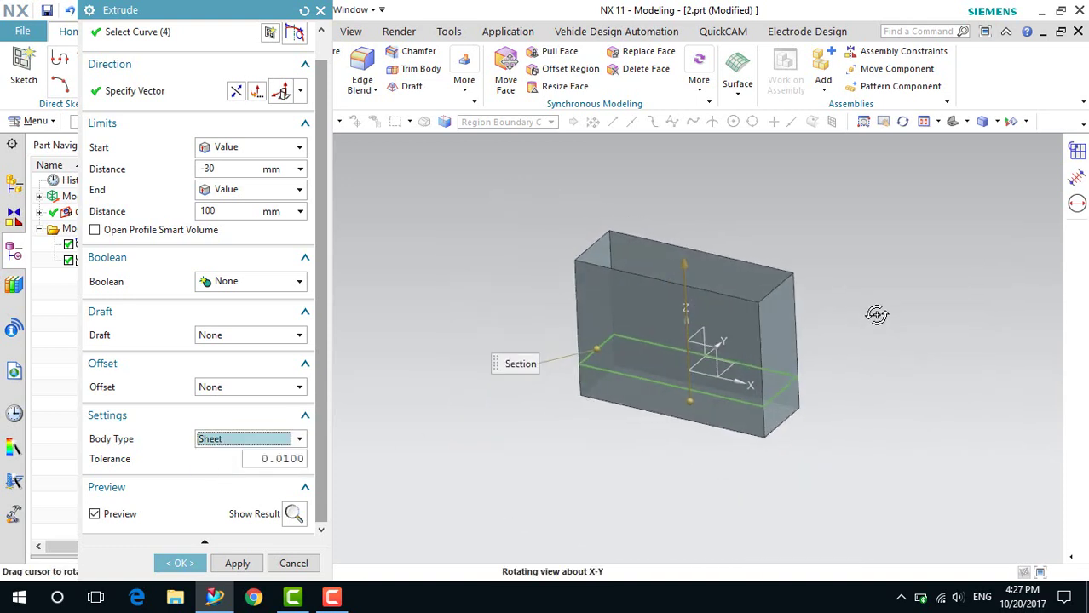
scroll(785, 318, up, 2)
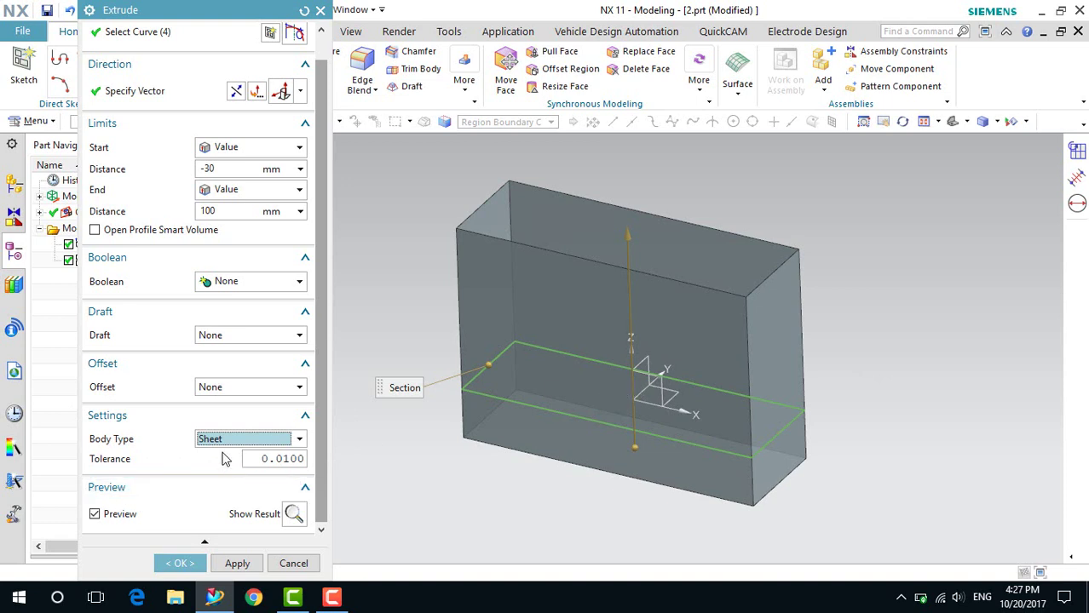
Check the extrusion's tolerance value without changing it, and turn off the preview of the sheet body
double_click(261, 460)
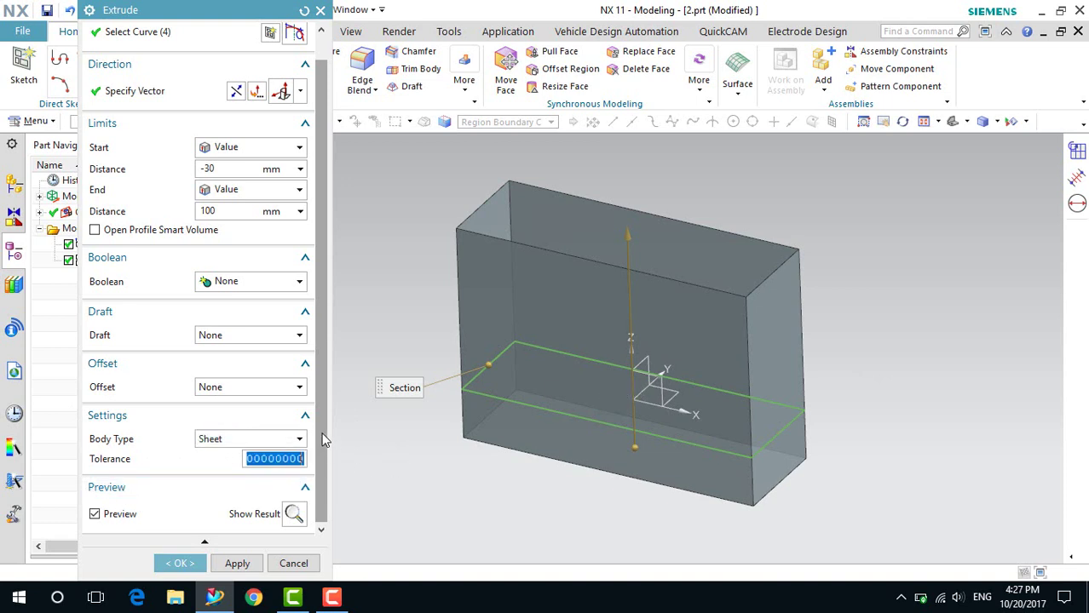
click(274, 460)
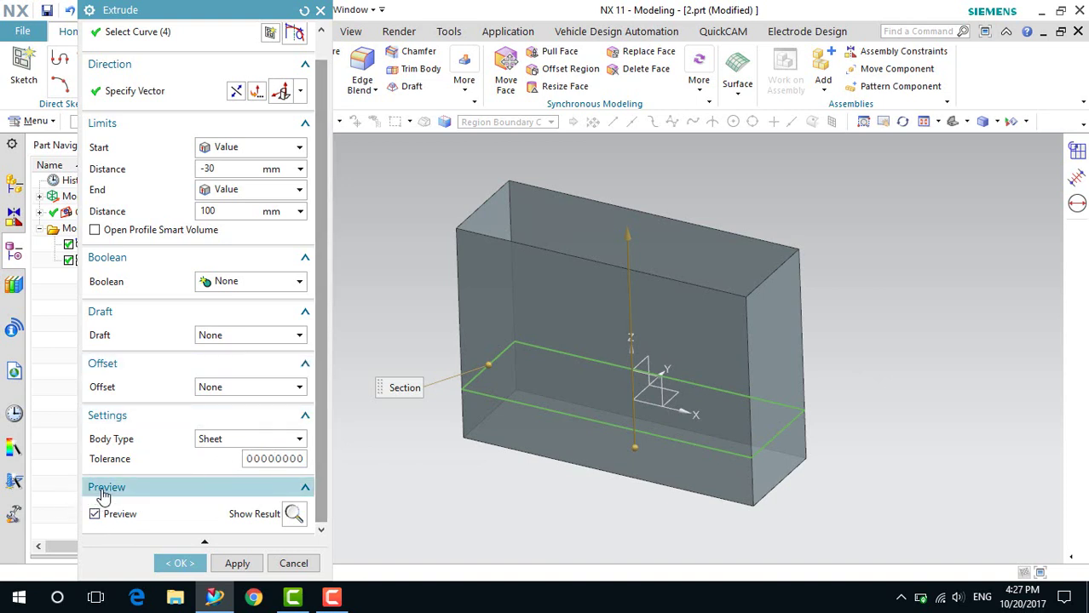
scroll(593, 393, down, 1)
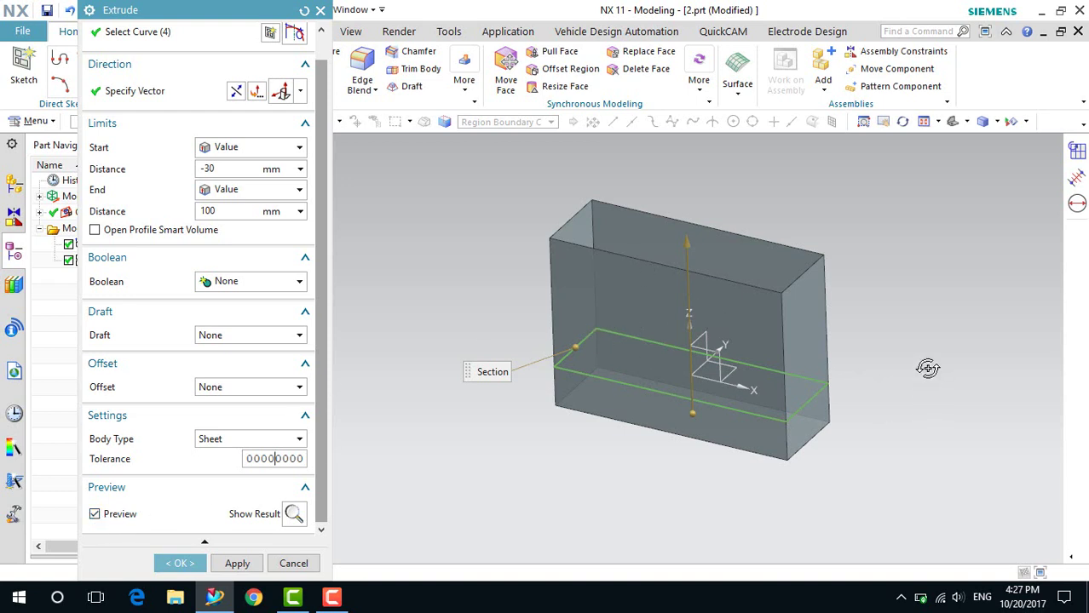
mouse_move(928, 368)
middle_down()
mouse_move(894, 357)
mouse_move(928, 383)
middle_up()
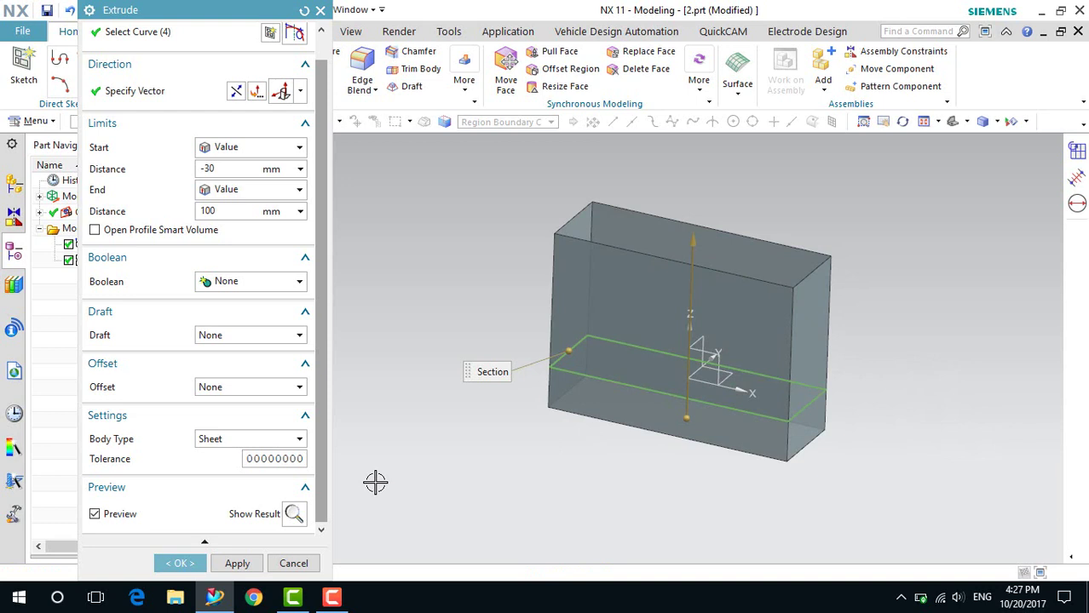
click(95, 514)
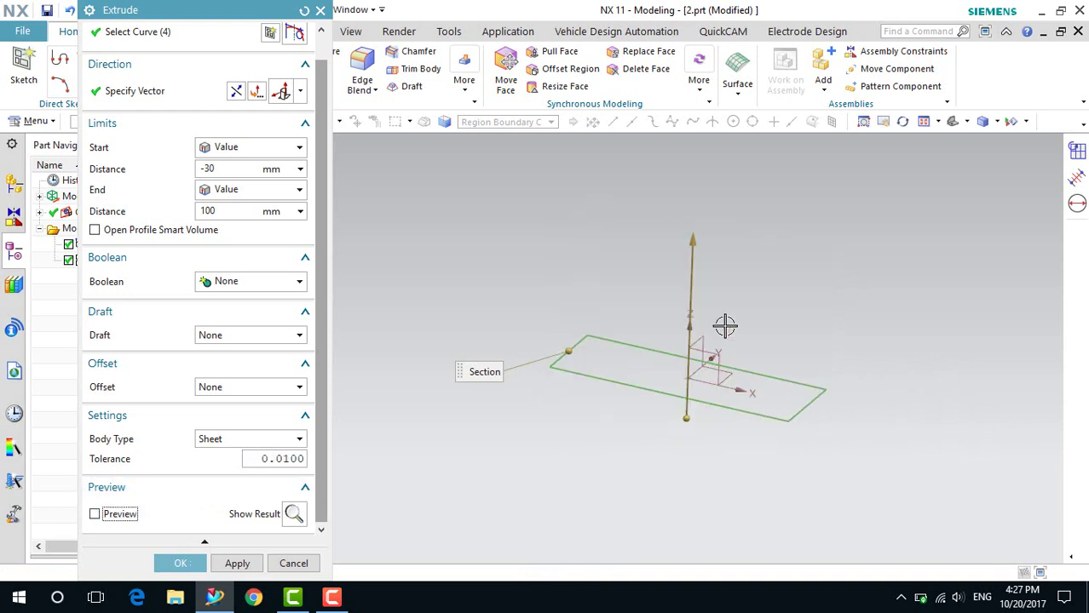
Turn the extrusion's preview back on and inspect the previewed sheet body from several angles
mouse_move(880, 328)
middle_down()
mouse_move(856, 311)
mouse_move(860, 331)
middle_up()
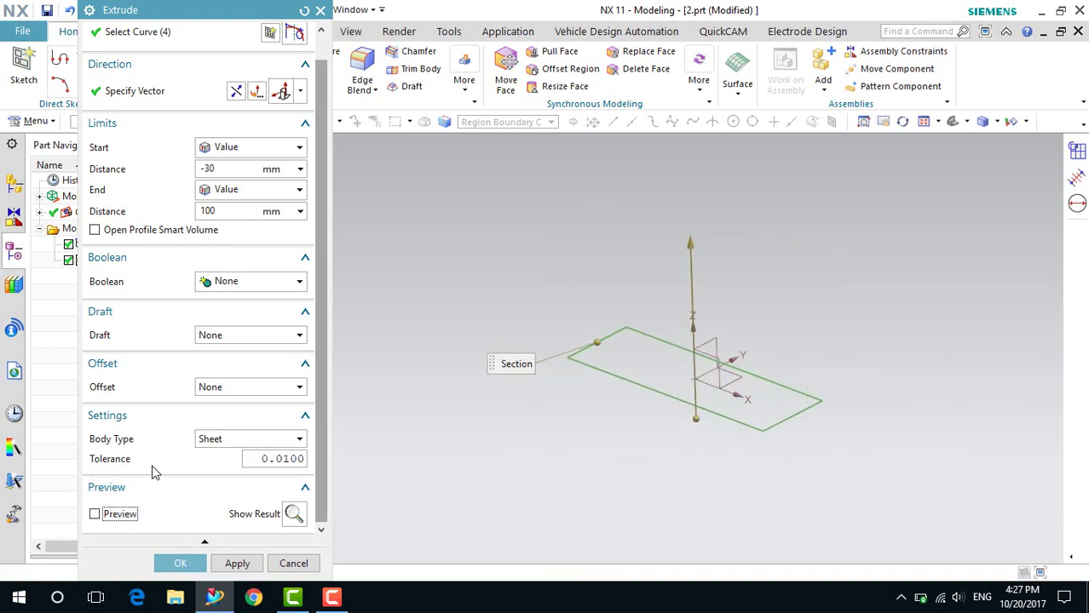
click(94, 515)
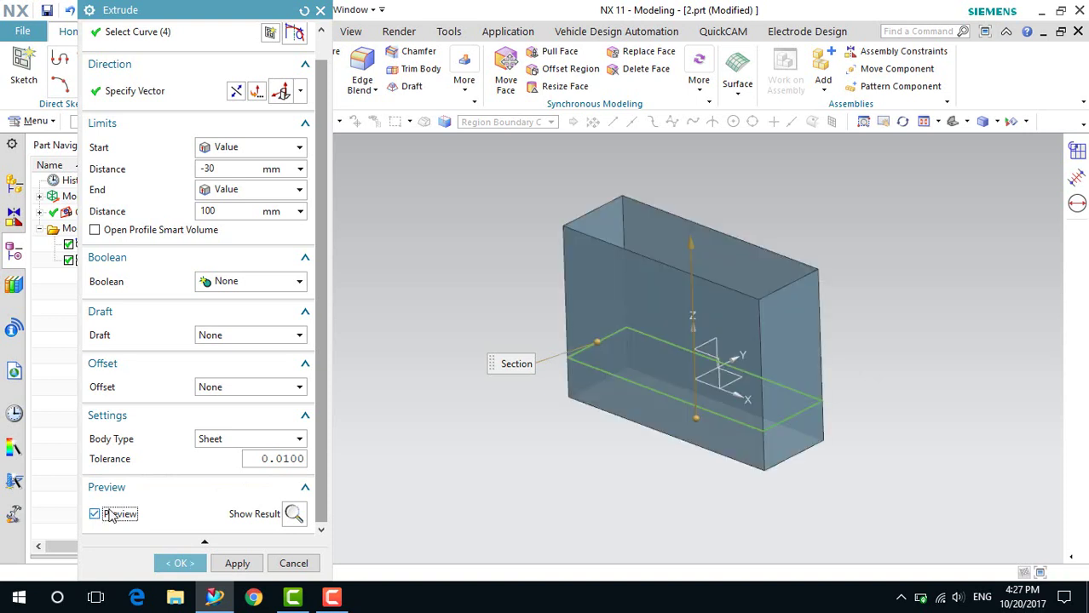
middle_drag(818, 332, 867, 341)
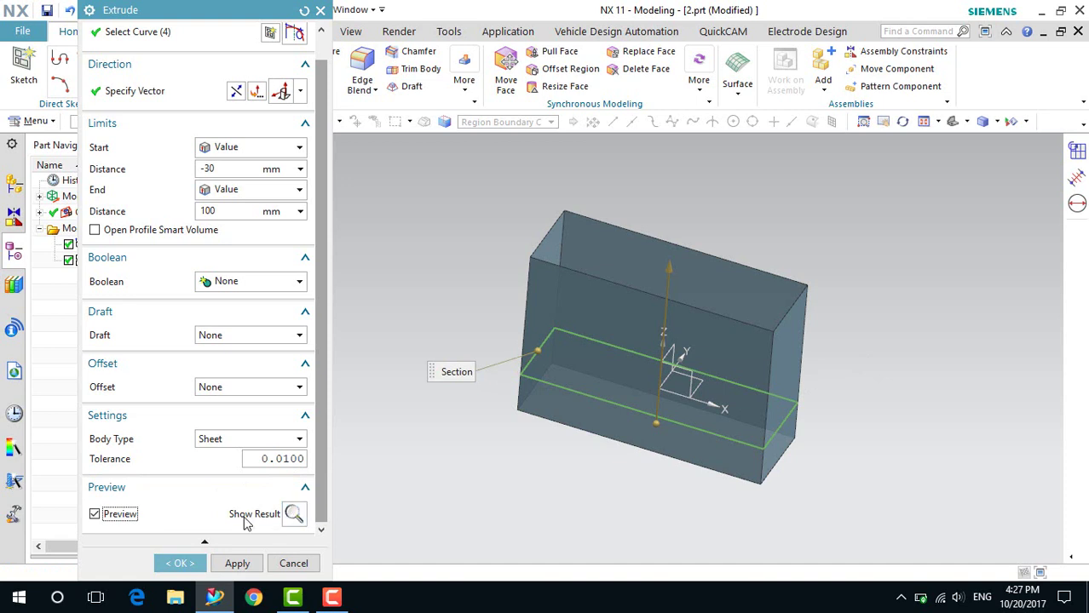
mouse_move(838, 370)
middle_down()
mouse_move(834, 352)
mouse_move(842, 363)
middle_up()
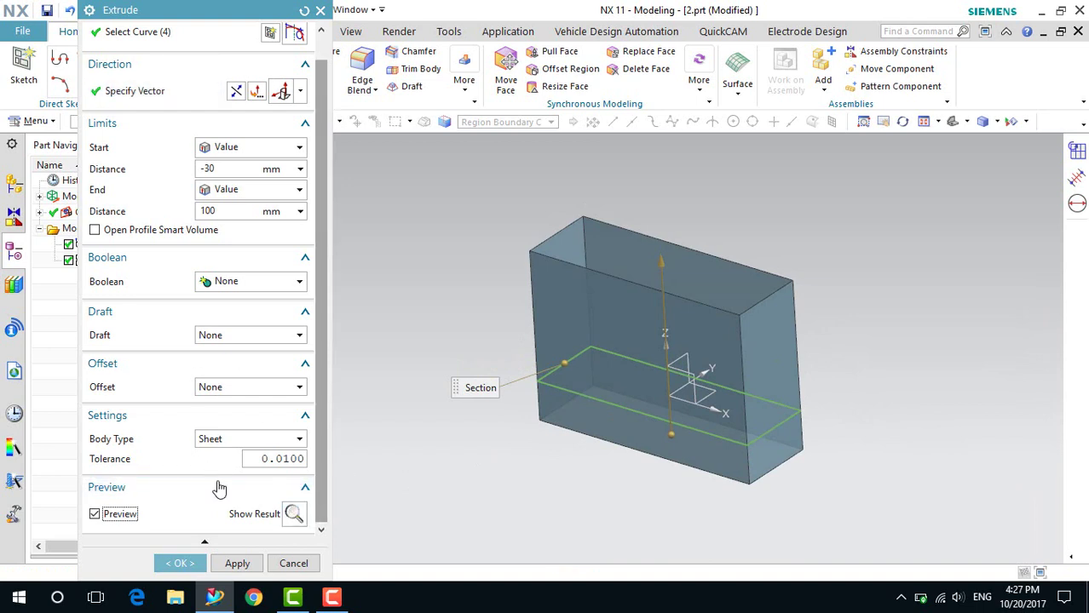
Show the calculated result of the sheet extrusion, inspect it from another angle, and undo the result to return to editing
click(292, 516)
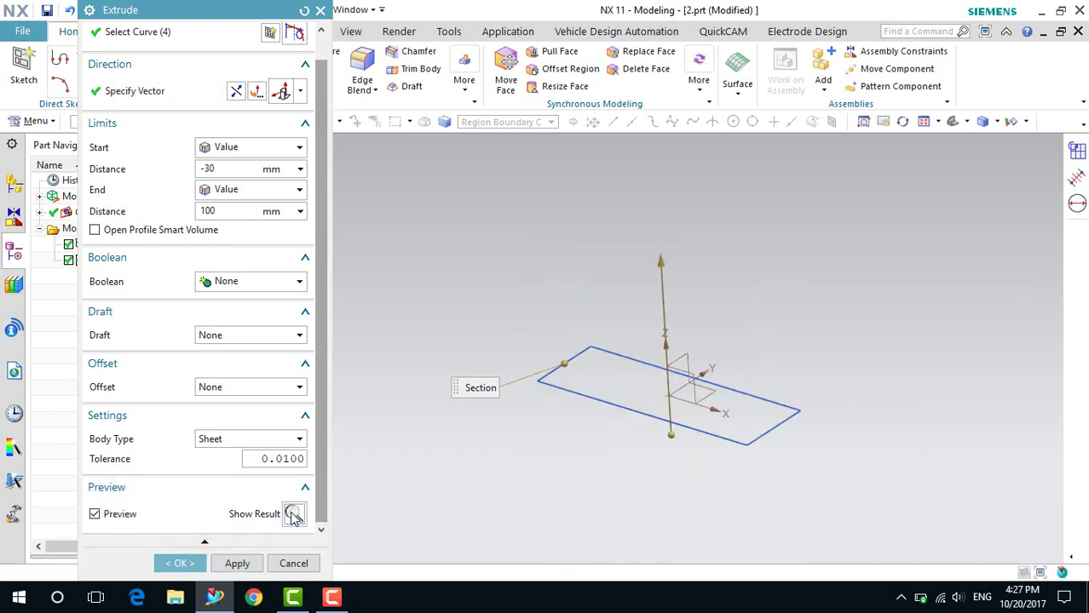
middle_drag(886, 358, 841, 352)
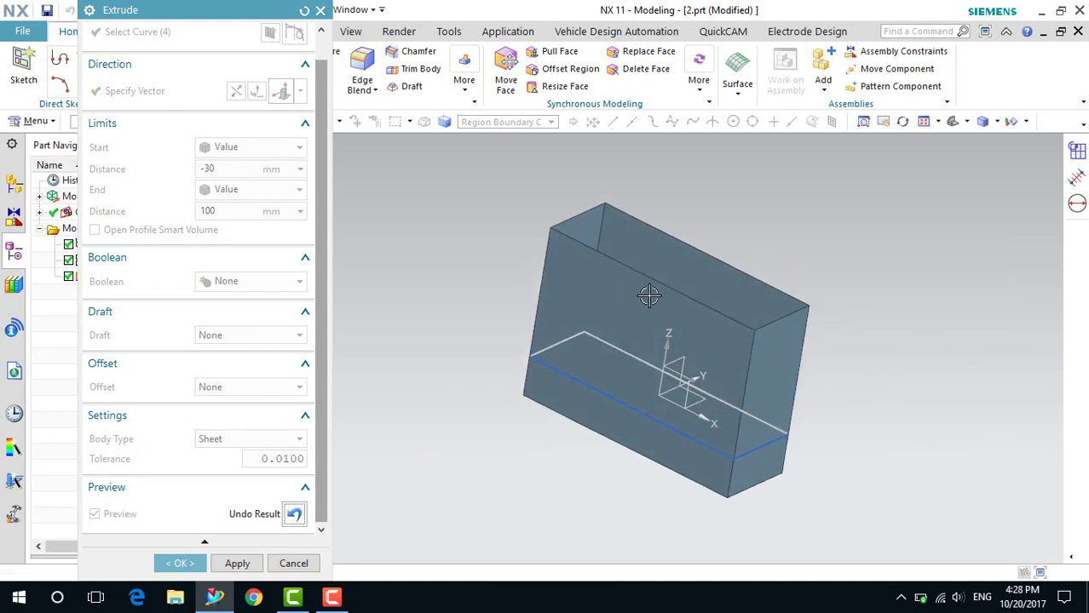
click(294, 514)
middle_drag(513, 486, 525, 452)
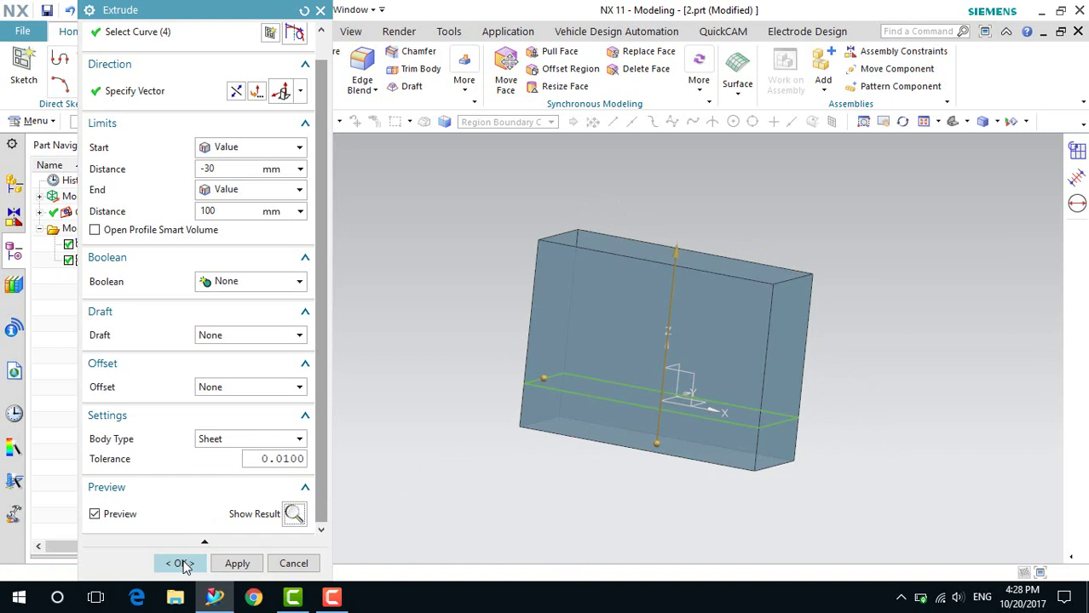
Accept the Extrude settings to create the sheet body, and view the finished body from a tilted angle
click(182, 564)
middle_drag(724, 385, 797, 356)
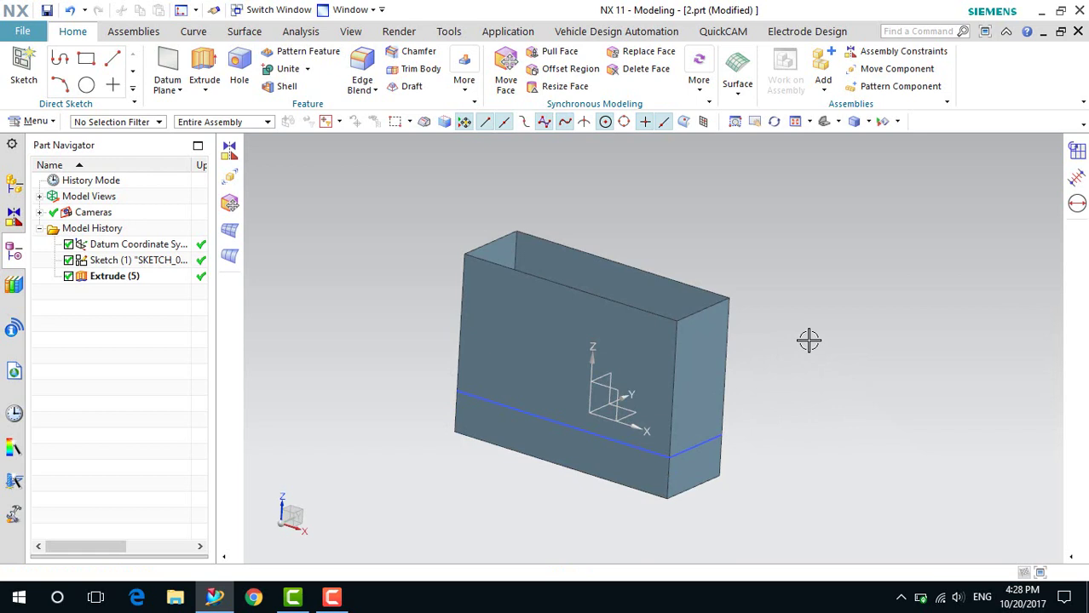
scroll(798, 358, down, 2)
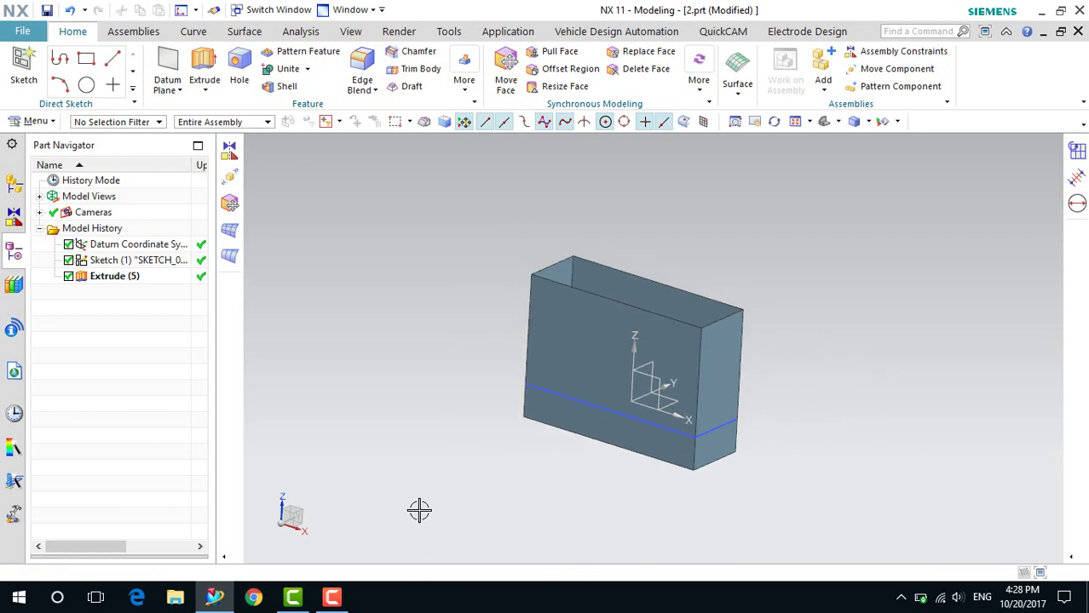
click(331, 602)
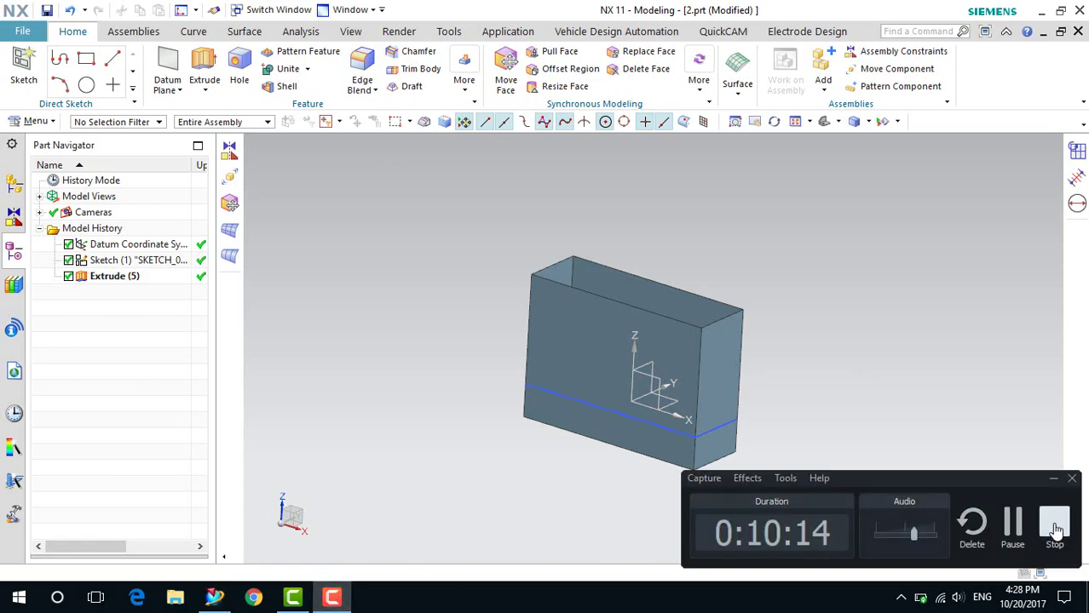